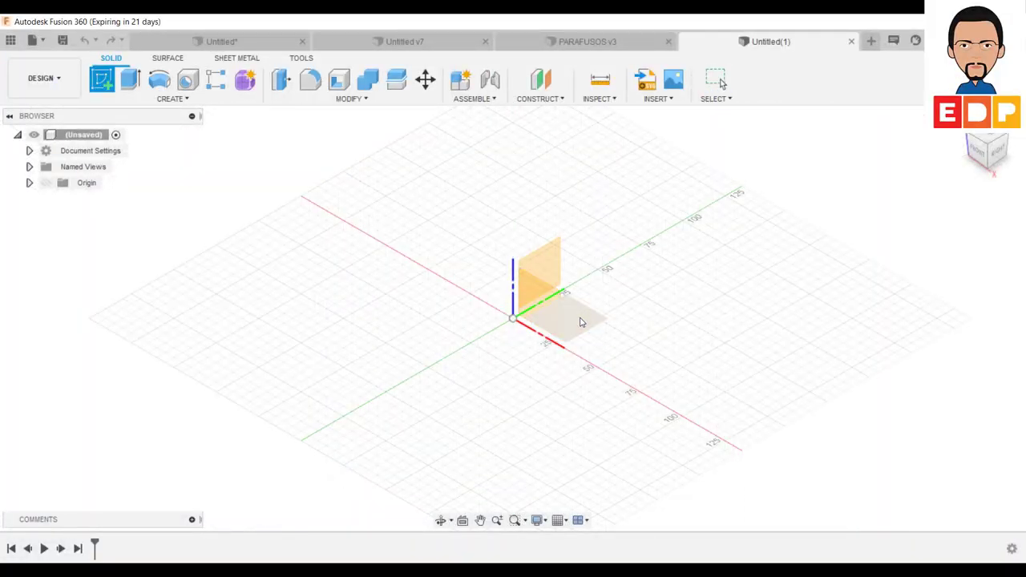
Start a new sketch on the XY origin plane and bring up the rectangle shapes
{"action": "left_click", "coordinate": [580, 323]}
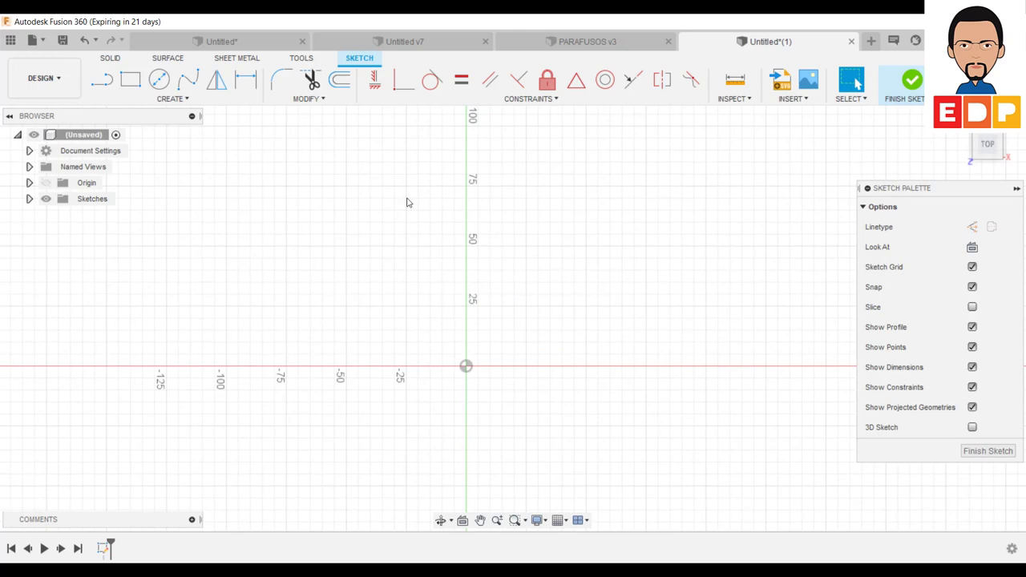
{"action": "left_click", "coordinate": [139, 99]}
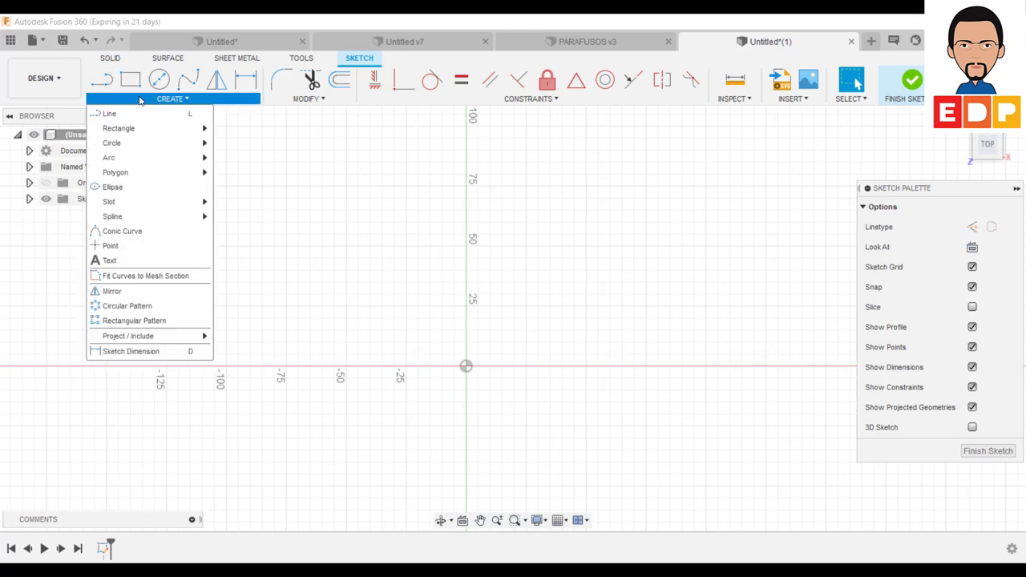
{"action": "mouse_move", "coordinate": [118, 128]}
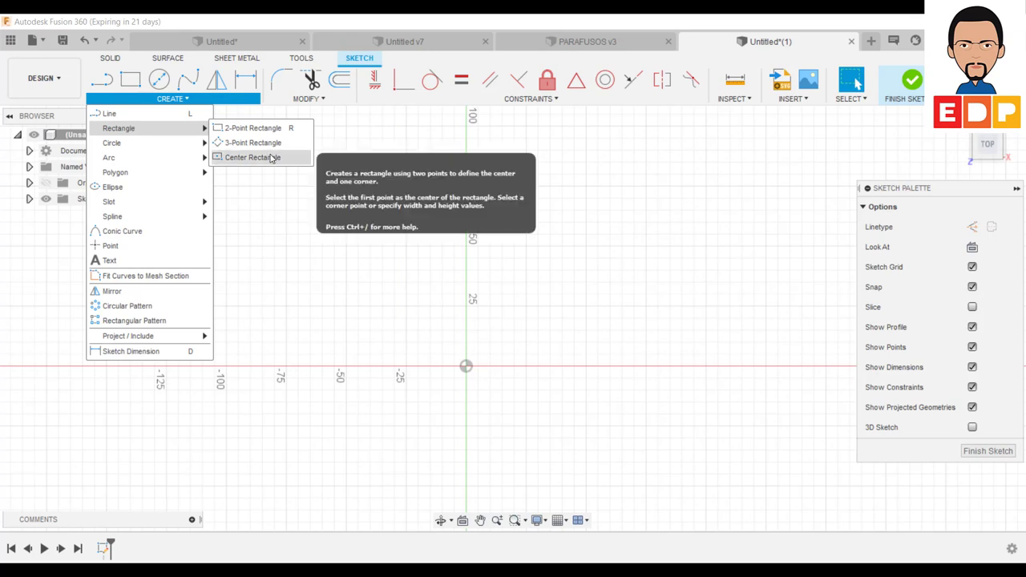
Draw a center rectangle centred on the origin
{"action": "left_click", "coordinate": [252, 157]}
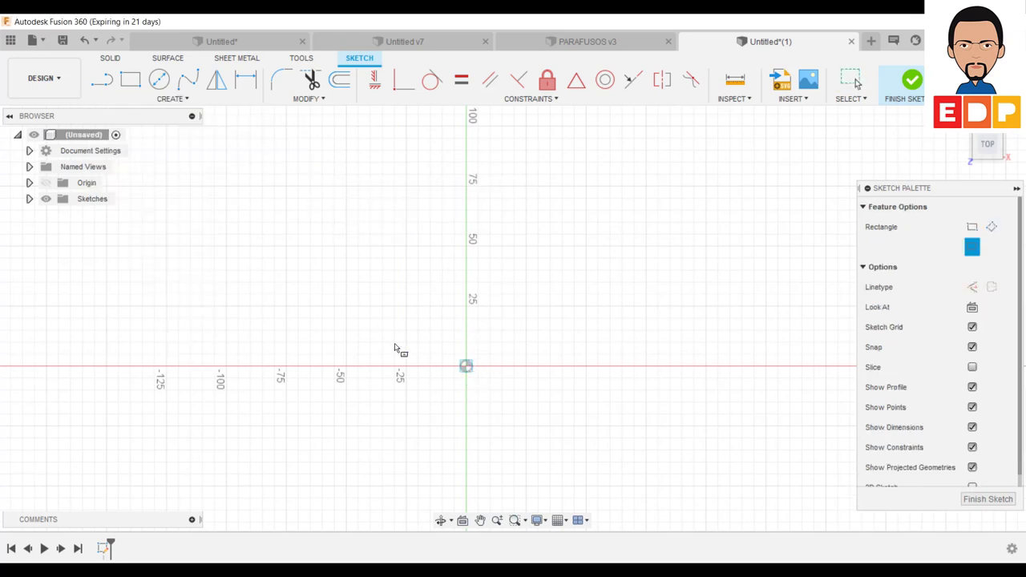
{"action": "left_click", "coordinate": [466, 366]}
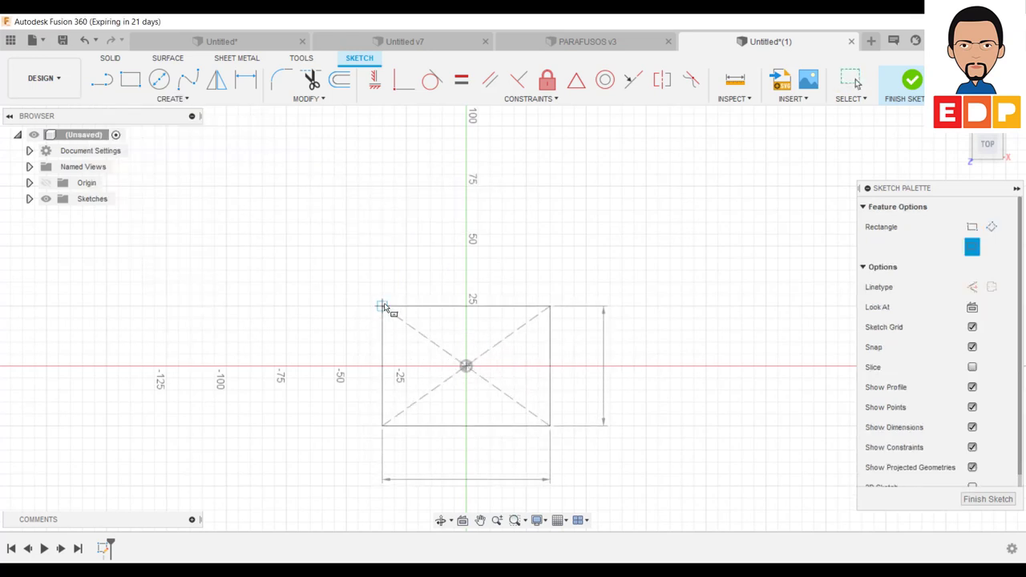
{"action": "left_click", "coordinate": [384, 306]}
Dimension the rectangle 60 mm wide by 40 mm tall and finish the sketch
{"action": "left_click", "coordinate": [240, 88]}
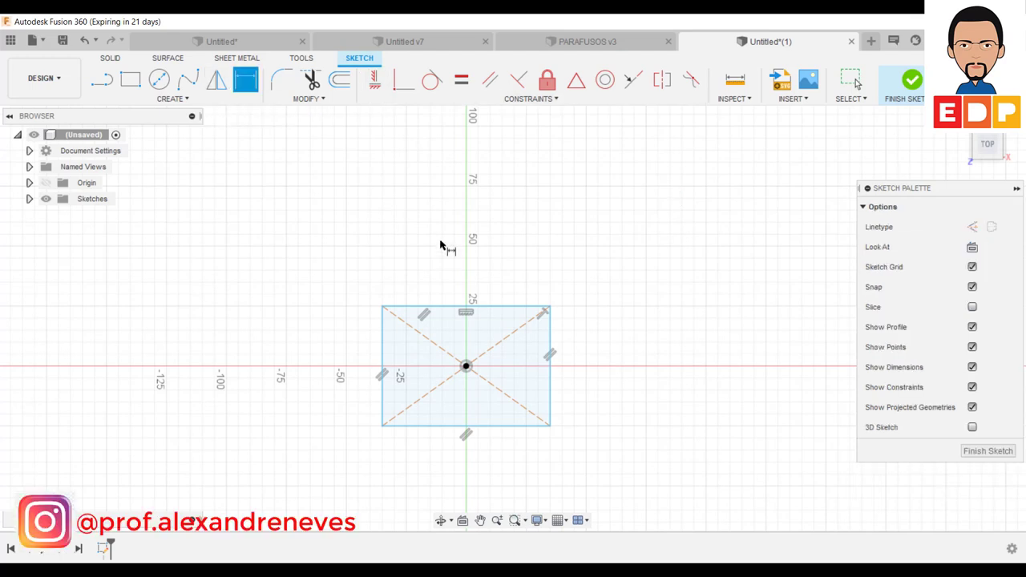
{"action": "left_click", "coordinate": [430, 307]}
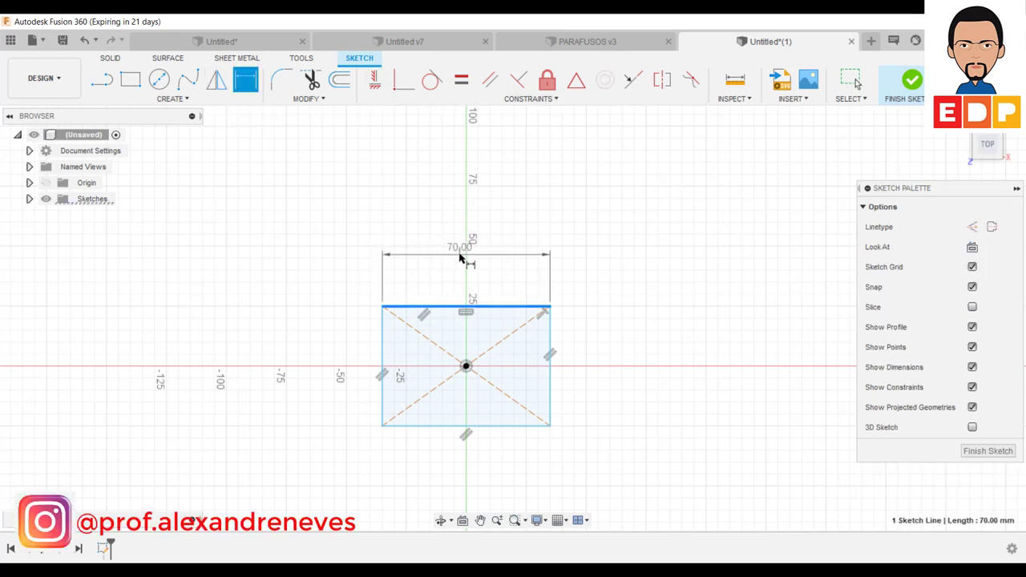
{"action": "left_click", "coordinate": [465, 254]}
{"action": "type", "text": "80"}
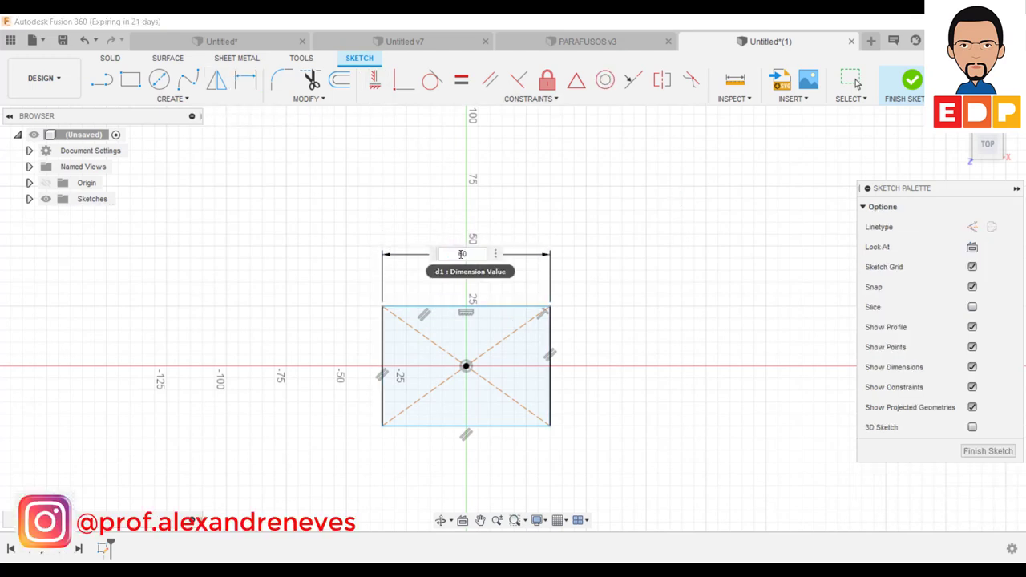
{"action": "key", "text": "Return"}
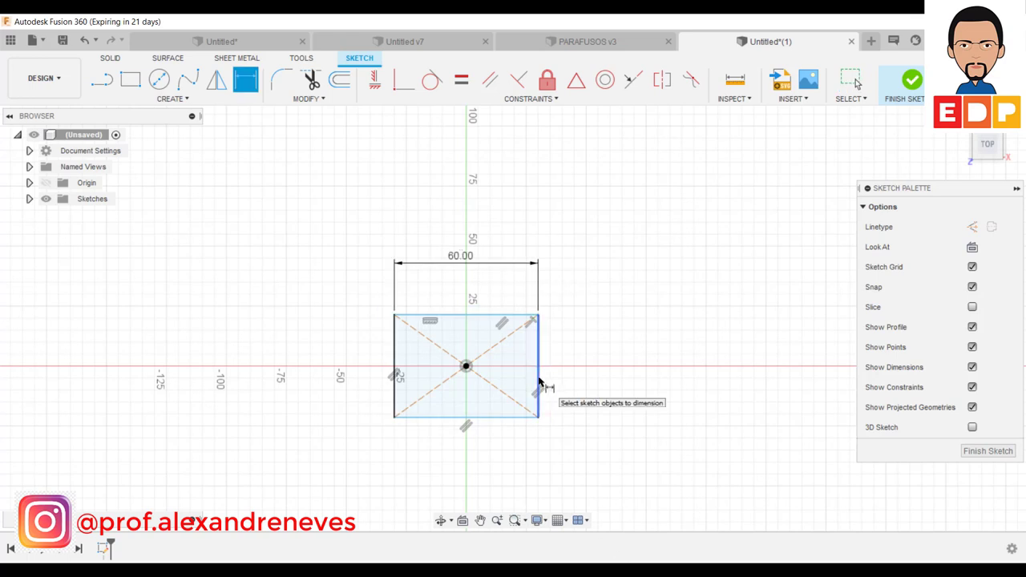
{"action": "left_click", "coordinate": [539, 383]}
{"action": "left_click", "coordinate": [615, 388]}
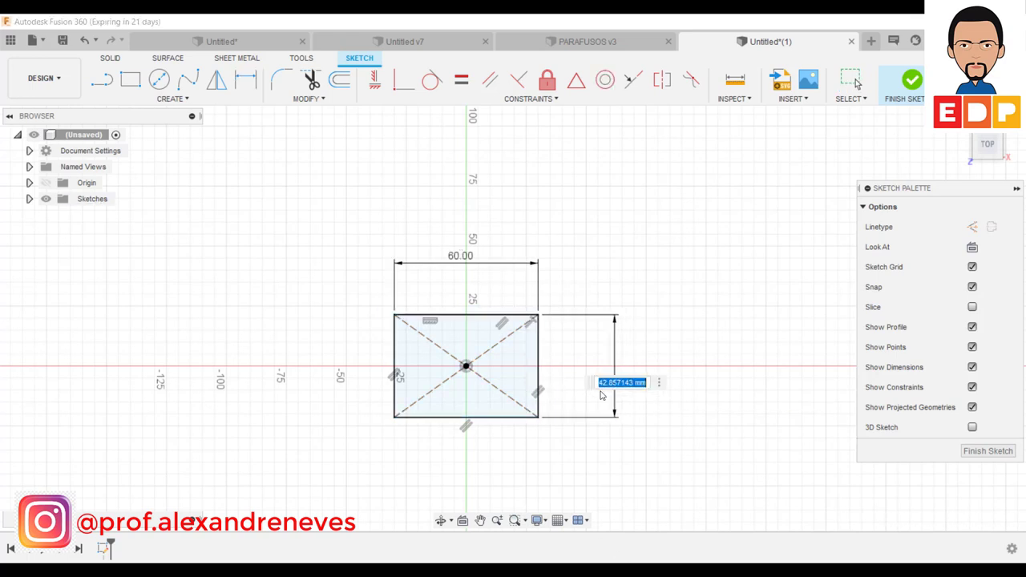
{"action": "type", "text": "40"}
{"action": "key", "text": "Return"}
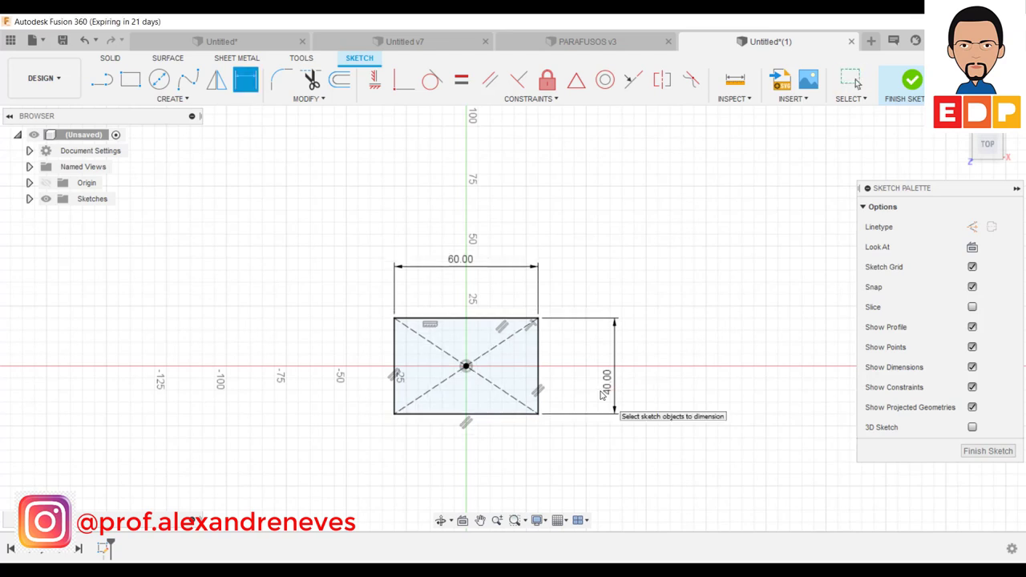
{"action": "left_click", "coordinate": [987, 451]}
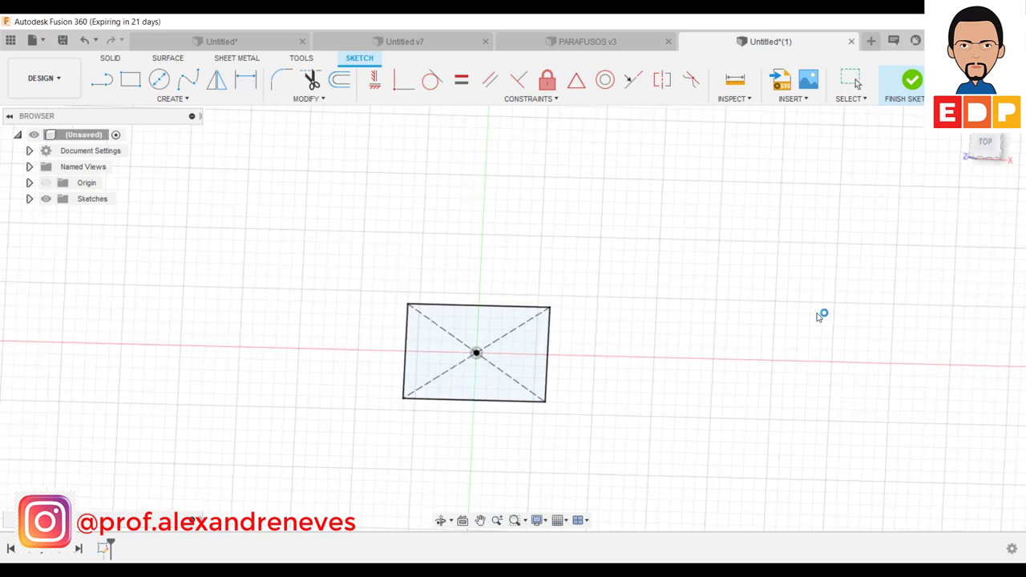
Extrude the 60 × 40 rectangle symmetrically 5 mm as a new component, Component1:1
{"action": "left_click", "coordinate": [539, 334]}
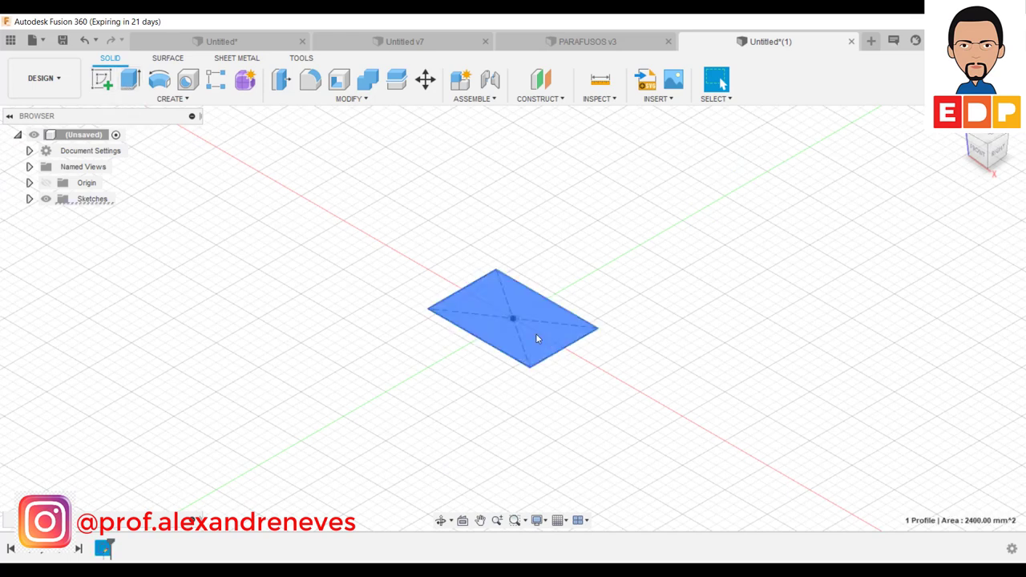
{"action": "left_click", "coordinate": [134, 84]}
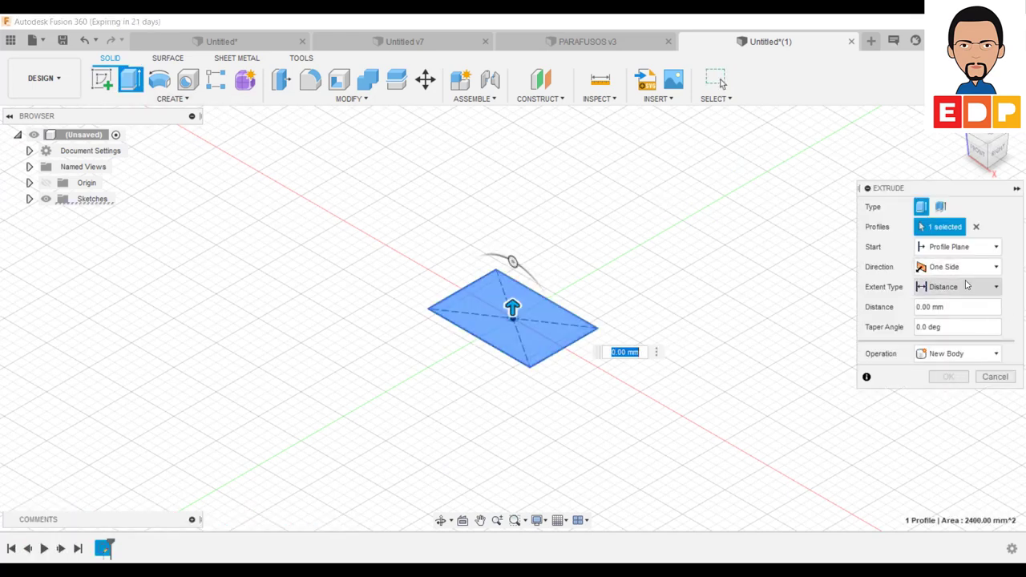
{"action": "left_click", "coordinate": [978, 267]}
{"action": "left_click", "coordinate": [959, 318]}
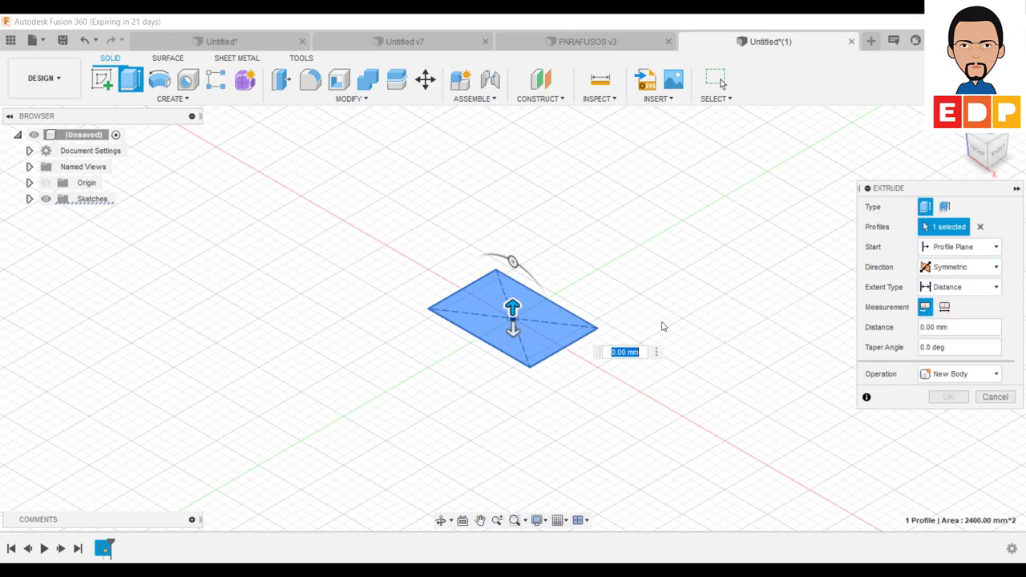
{"action": "type", "text": "10"}
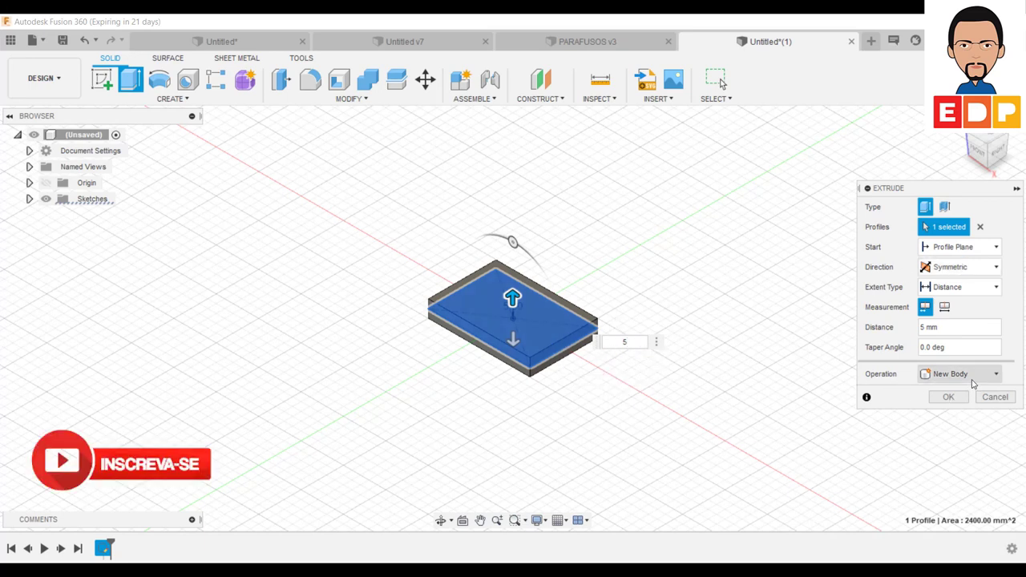
{"action": "left_click", "coordinate": [974, 377]}
{"action": "left_click", "coordinate": [951, 451]}
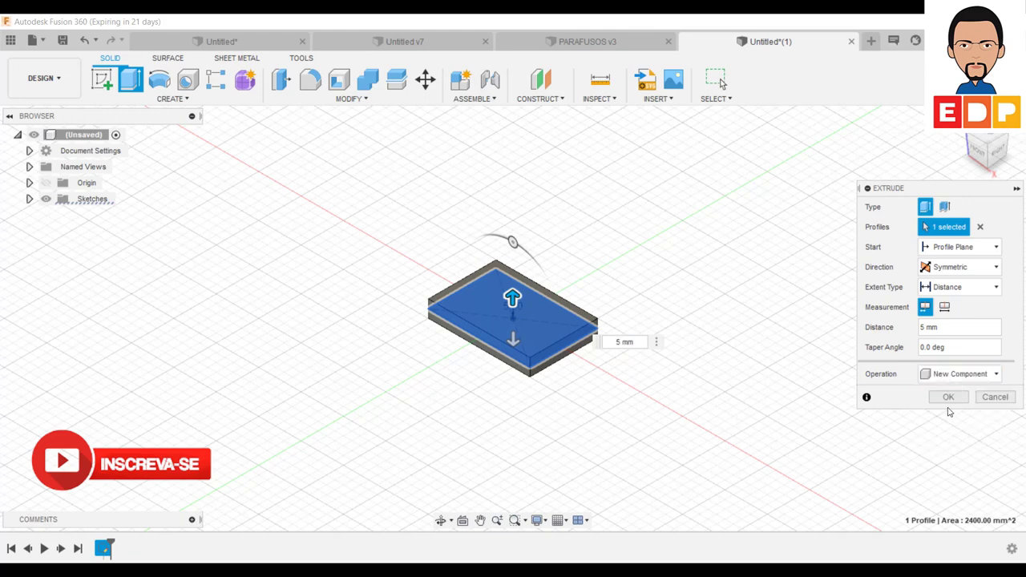
{"action": "left_click", "coordinate": [951, 398]}
{"action": "left_click", "coordinate": [541, 319]}
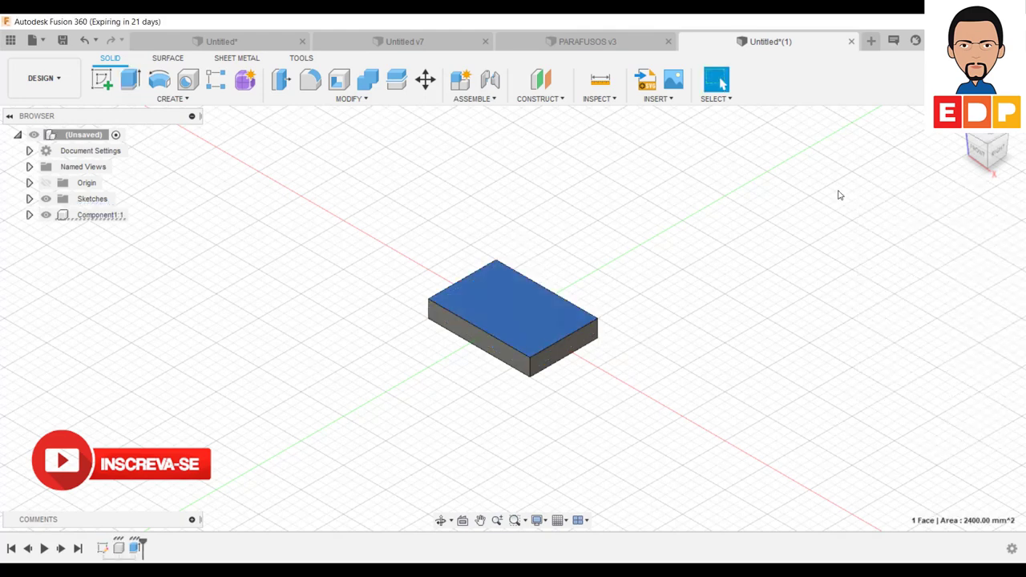
On the plate's top face, sketch two 10 mm circles left and right of the origin
{"action": "left_click", "coordinate": [101, 78]}
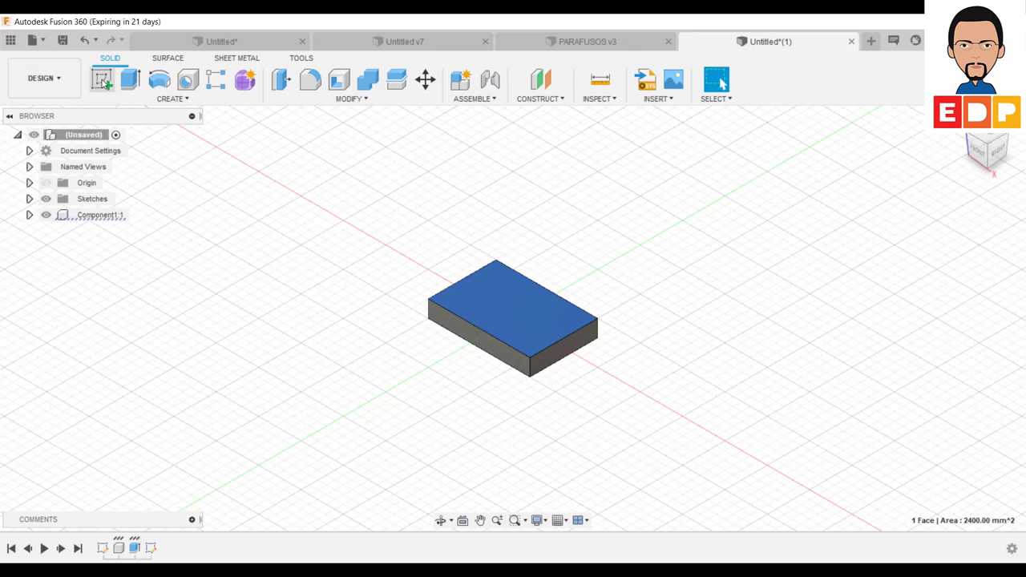
{"action": "left_click", "coordinate": [159, 78]}
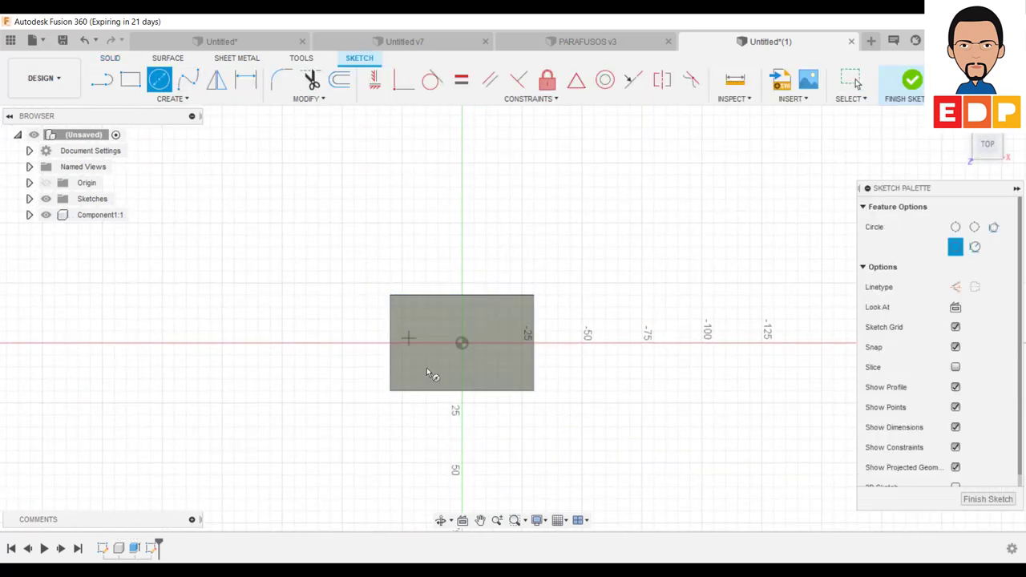
{"action": "left_click", "coordinate": [414, 343]}
{"action": "key", "text": "Return"}
{"action": "left_click", "coordinate": [510, 343]}
{"action": "key", "text": "Return"}
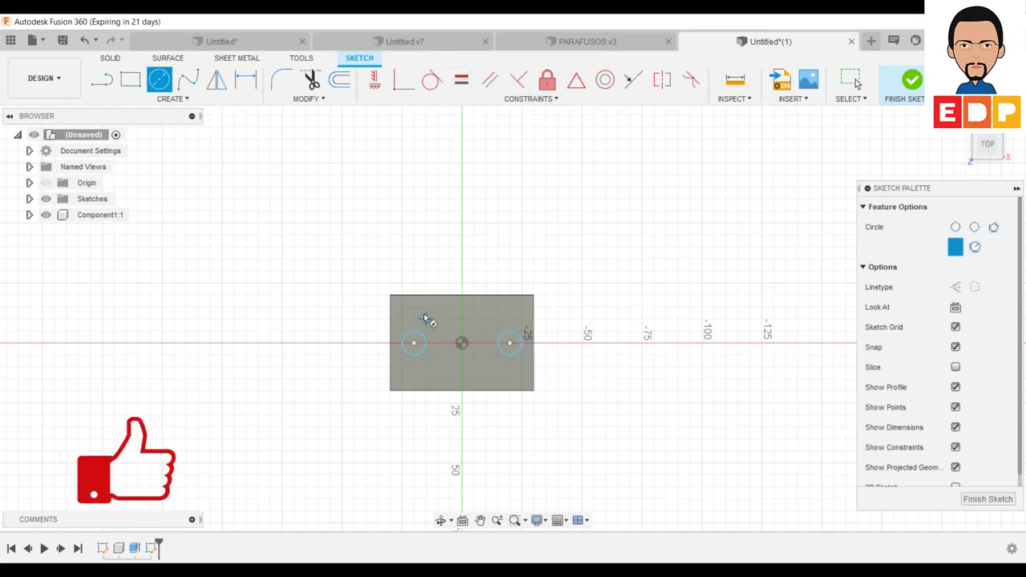
{"action": "key", "text": "Escape"}
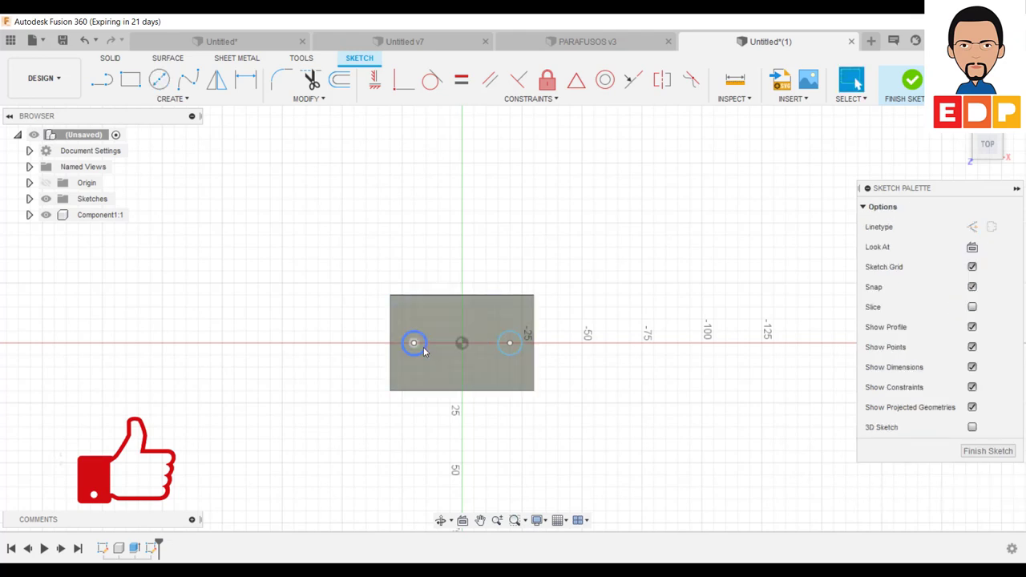
Constrain the two circles to be equal in size
{"action": "left_click", "coordinate": [425, 351]}
{"action": "left_click", "coordinate": [522, 350]}
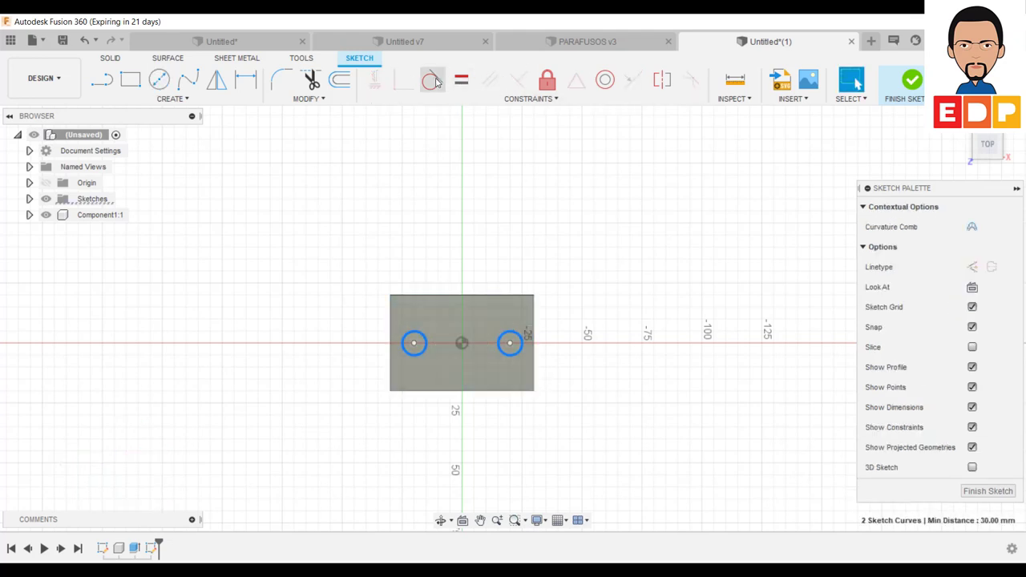
{"action": "left_click", "coordinate": [461, 81]}
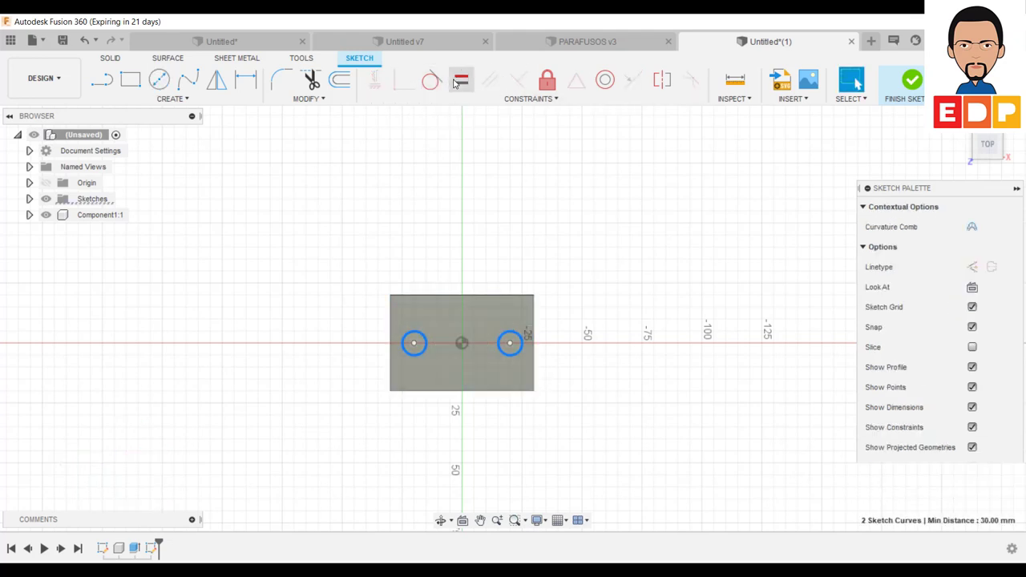
{"action": "left_click", "coordinate": [513, 348]}
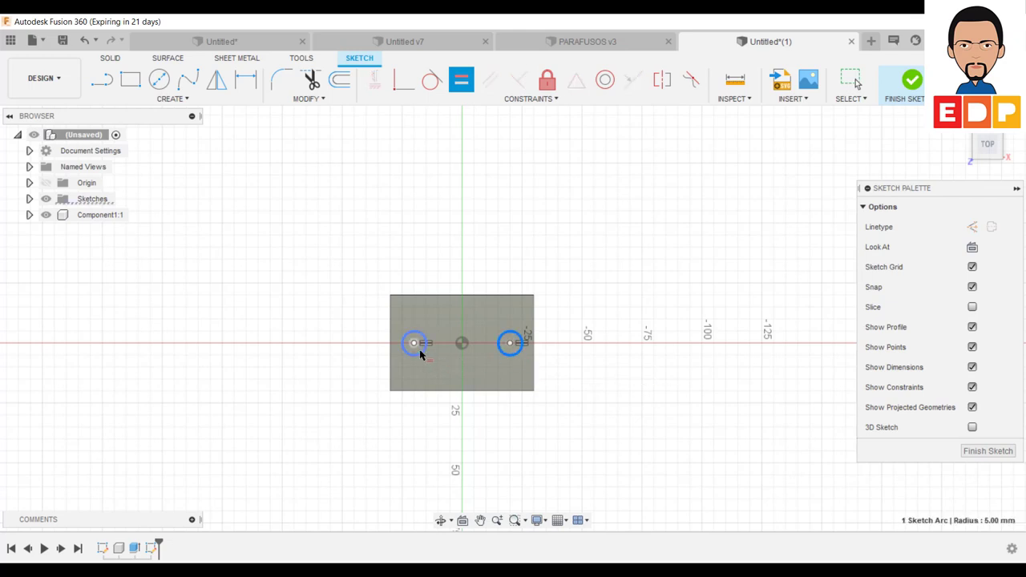
{"action": "left_click", "coordinate": [420, 351]}
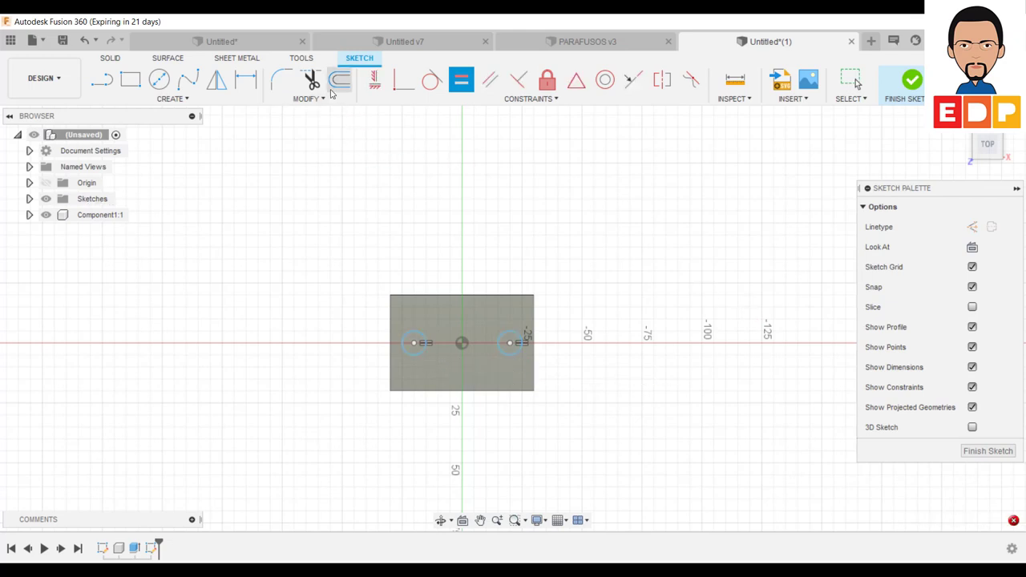
Dimension the left circle at Ø10, dropping the redundant diameter on the right circle
{"action": "left_click", "coordinate": [245, 80]}
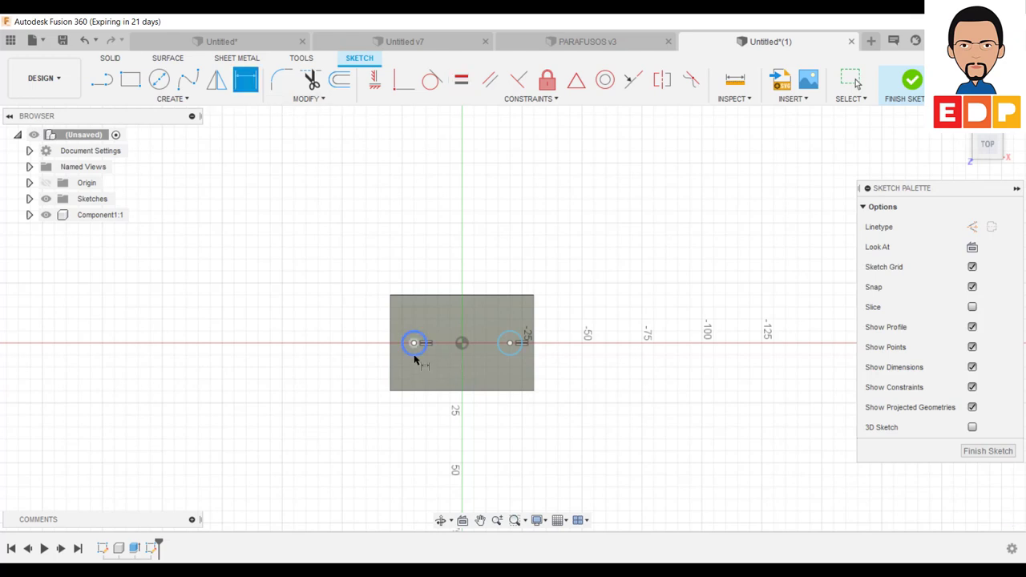
{"action": "left_click", "coordinate": [408, 345]}
{"action": "left_click", "coordinate": [337, 367]}
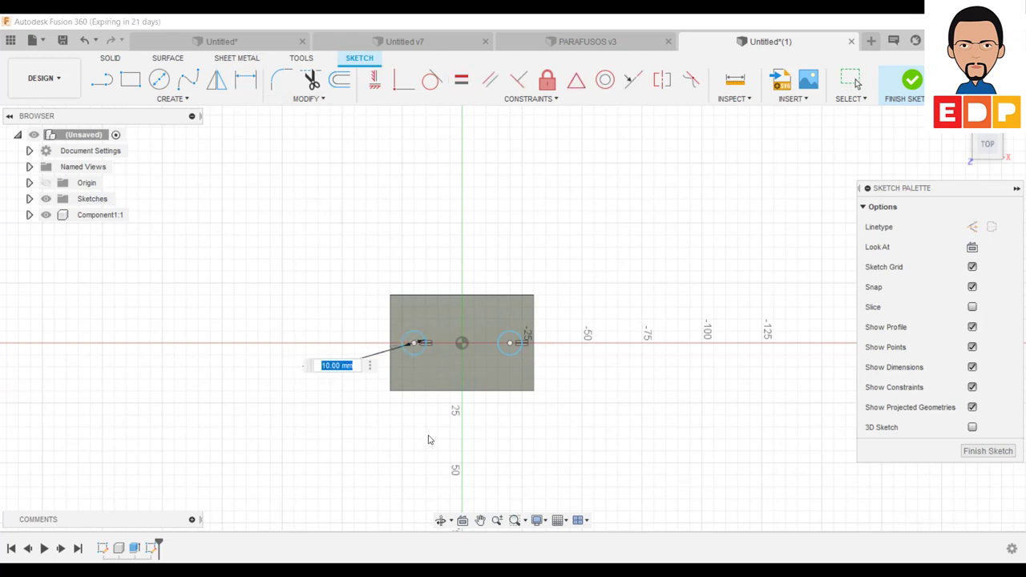
{"action": "key", "text": "Return"}
{"action": "left_click", "coordinate": [520, 348]}
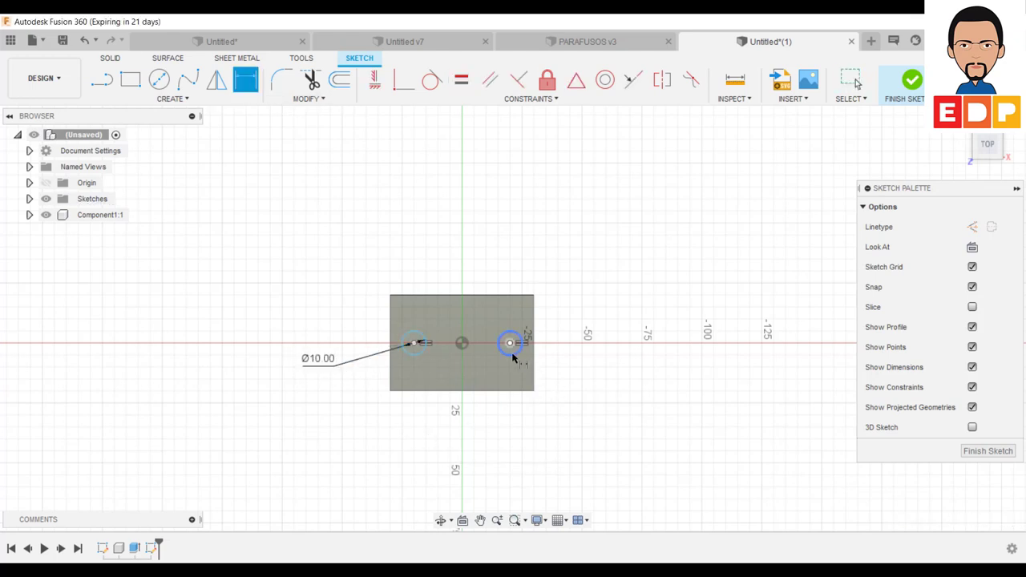
{"action": "left_click", "coordinate": [579, 392]}
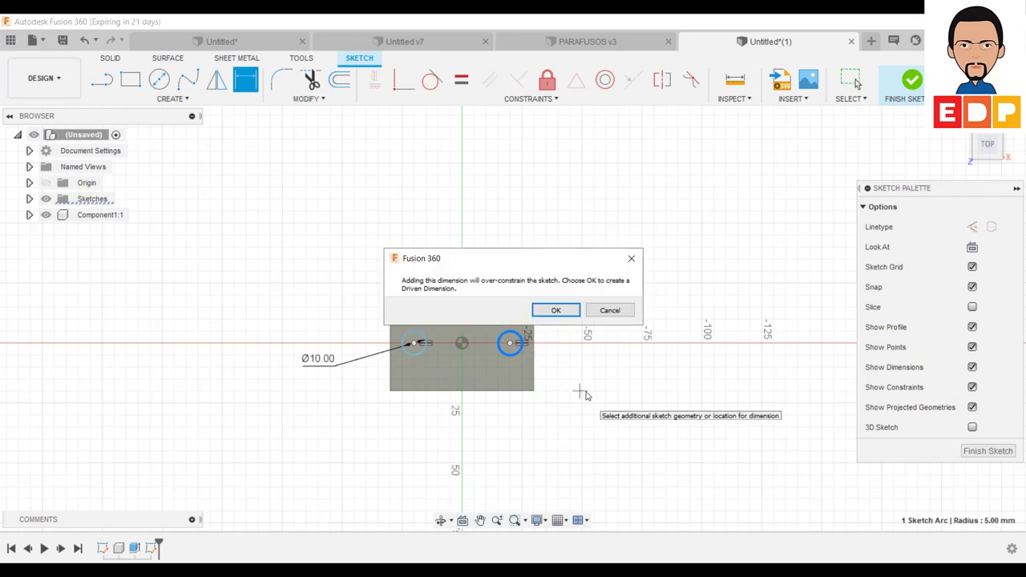
{"action": "left_click", "coordinate": [612, 312]}
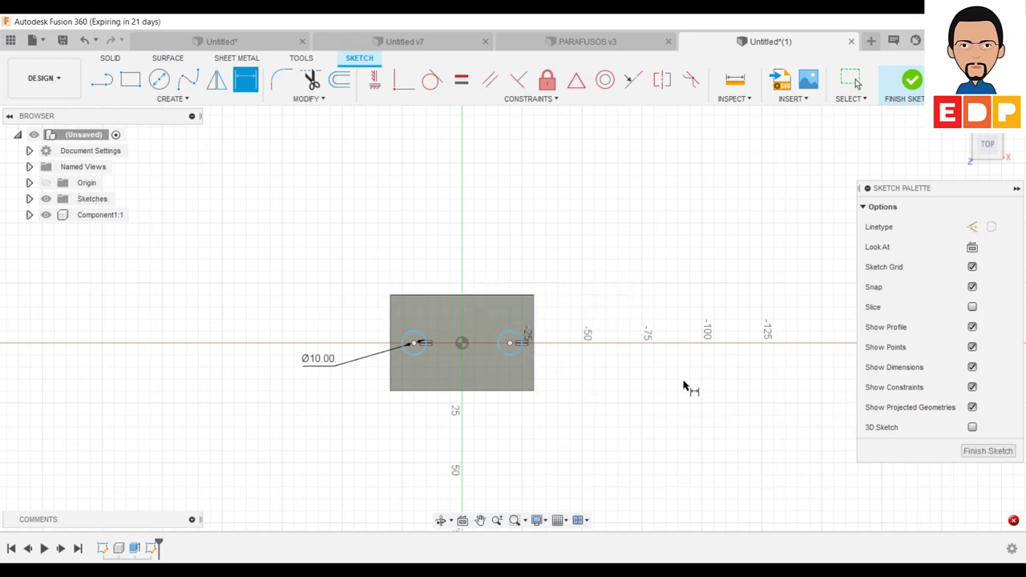
Space the circle centres 40 mm apart and finish the sketch
{"action": "left_click", "coordinate": [416, 347]}
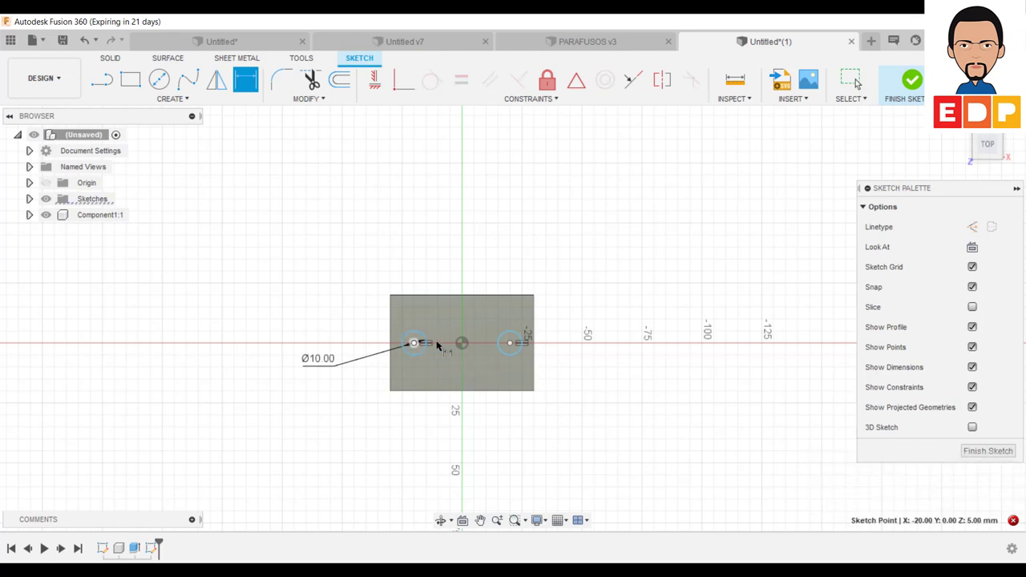
{"action": "left_click", "coordinate": [508, 345]}
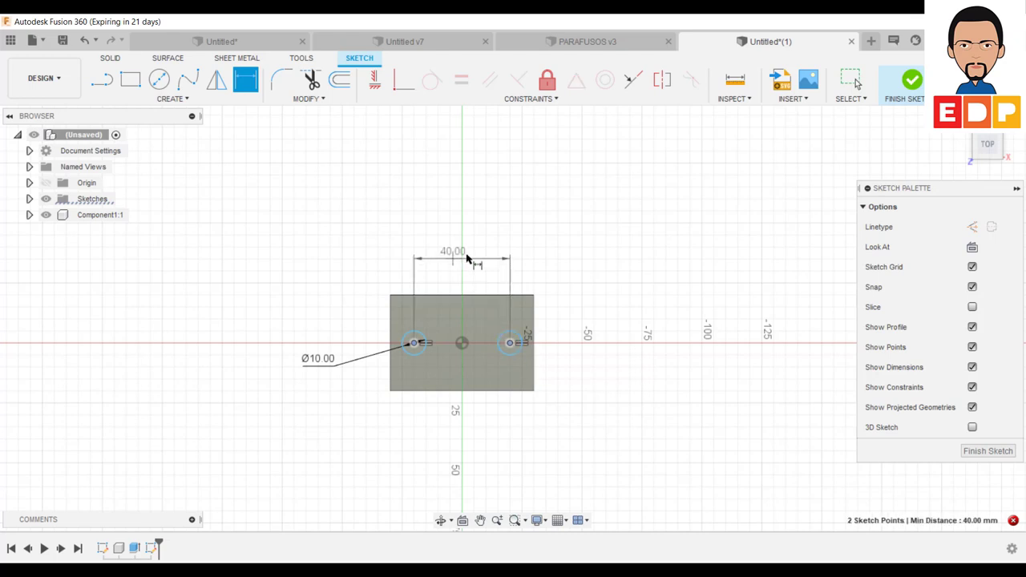
{"action": "left_click", "coordinate": [467, 242]}
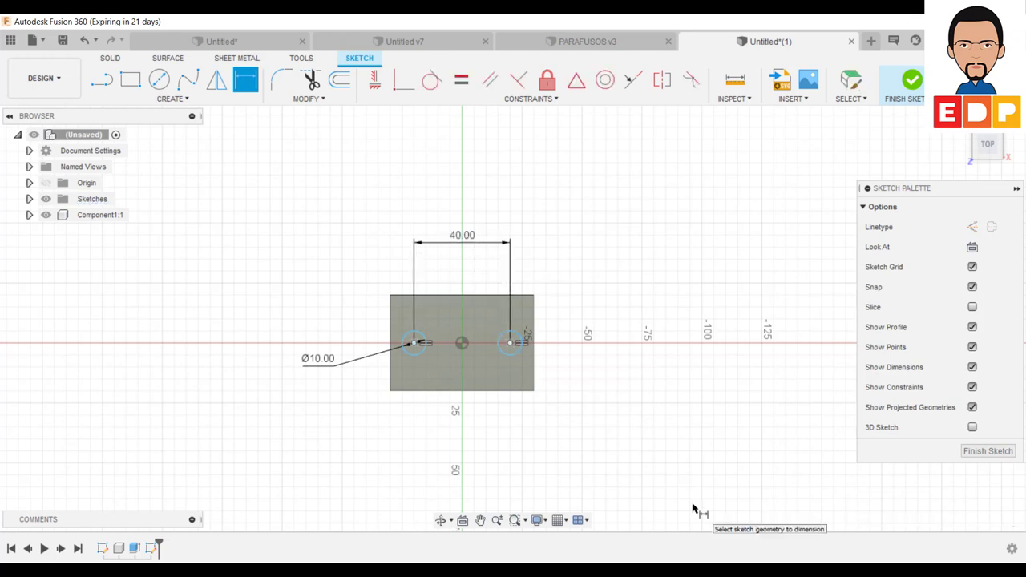
{"action": "double_click", "coordinate": [461, 241]}
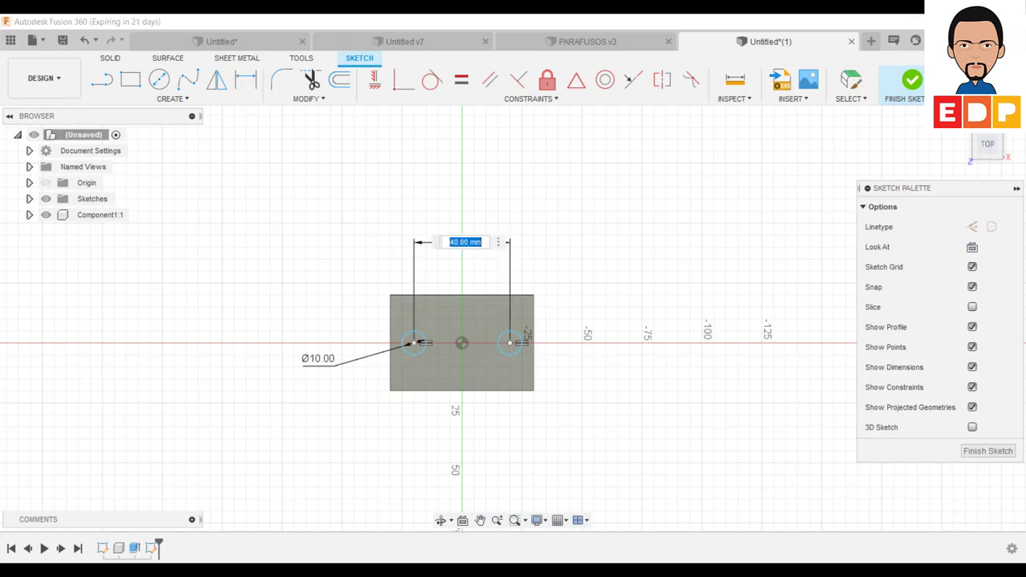
{"action": "type", "text": "30"}
{"action": "key", "text": "Return"}
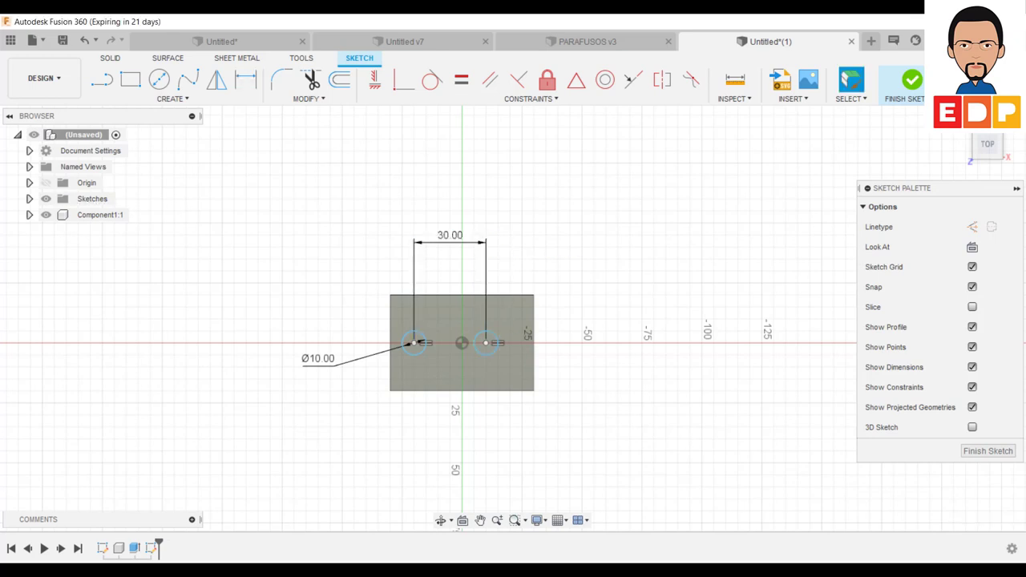
{"action": "key", "text": "ctrl+z"}
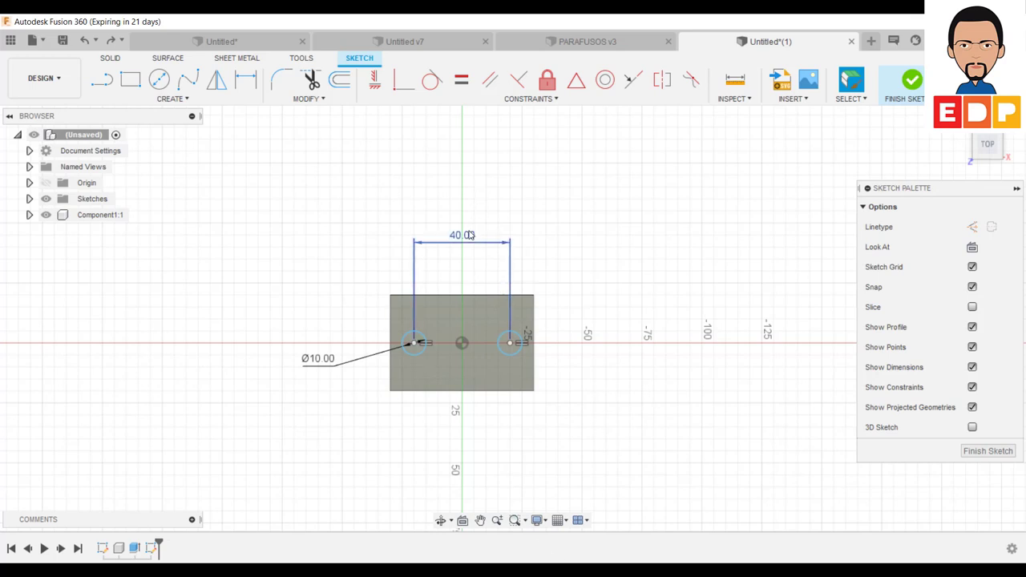
{"action": "left_click", "coordinate": [999, 454]}
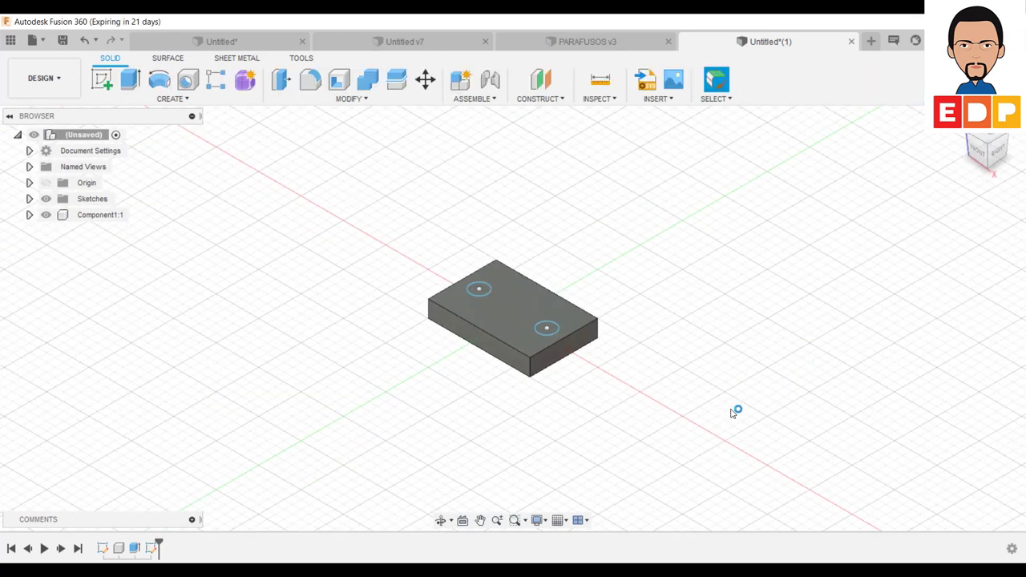
Extrude-cut both circle profiles 10 mm into the plate to make two Ø10 holes
{"action": "key", "text": "e"}
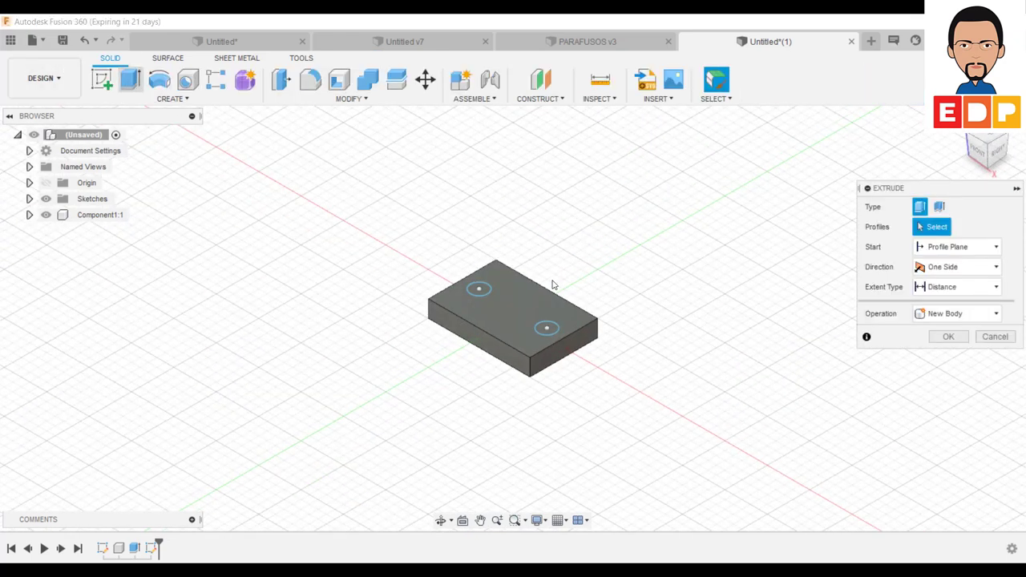
{"action": "left_click", "coordinate": [546, 327]}
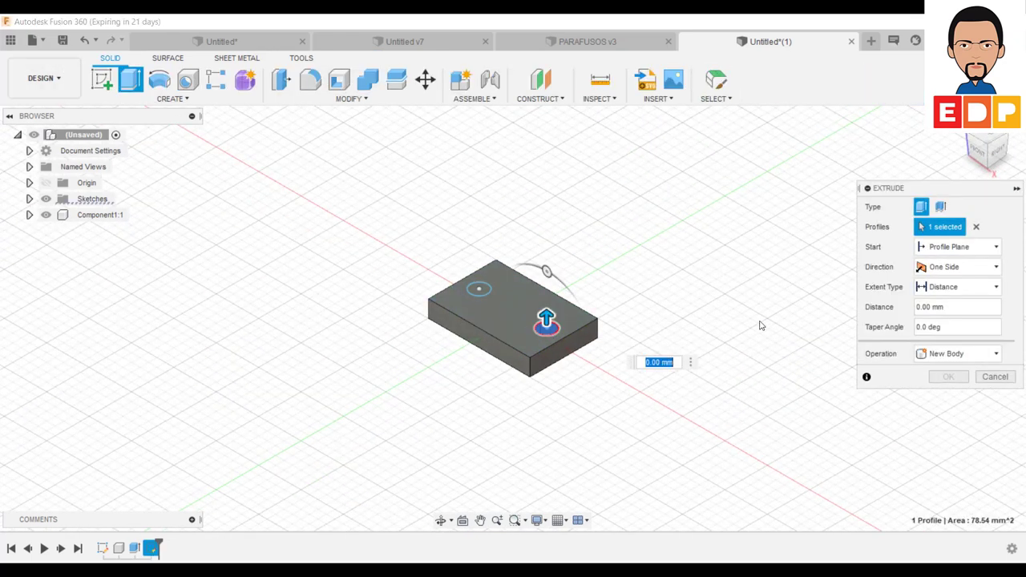
{"action": "left_click", "coordinate": [483, 290]}
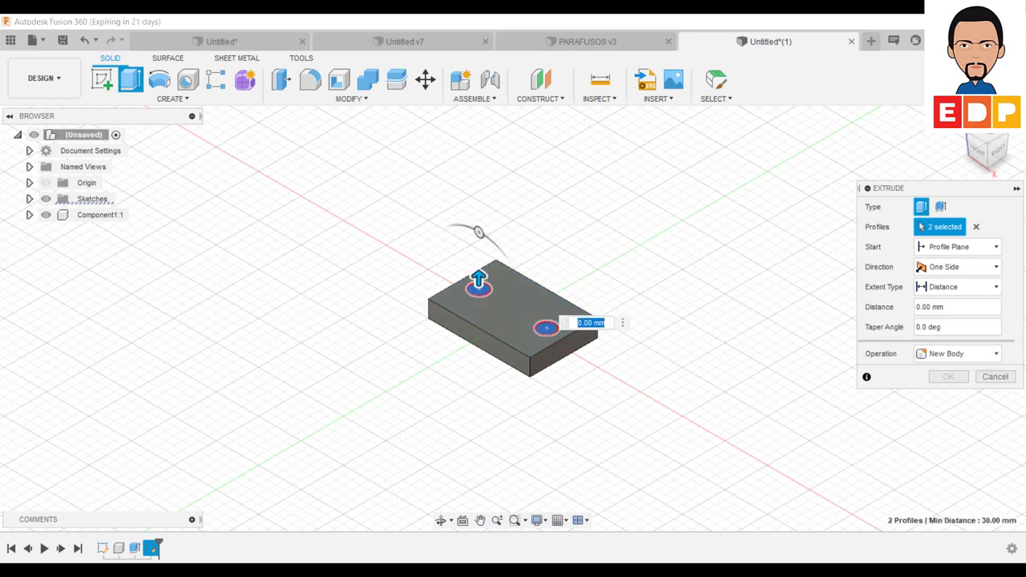
{"action": "left_click", "coordinate": [946, 354]}
{"action": "left_click", "coordinate": [937, 387]}
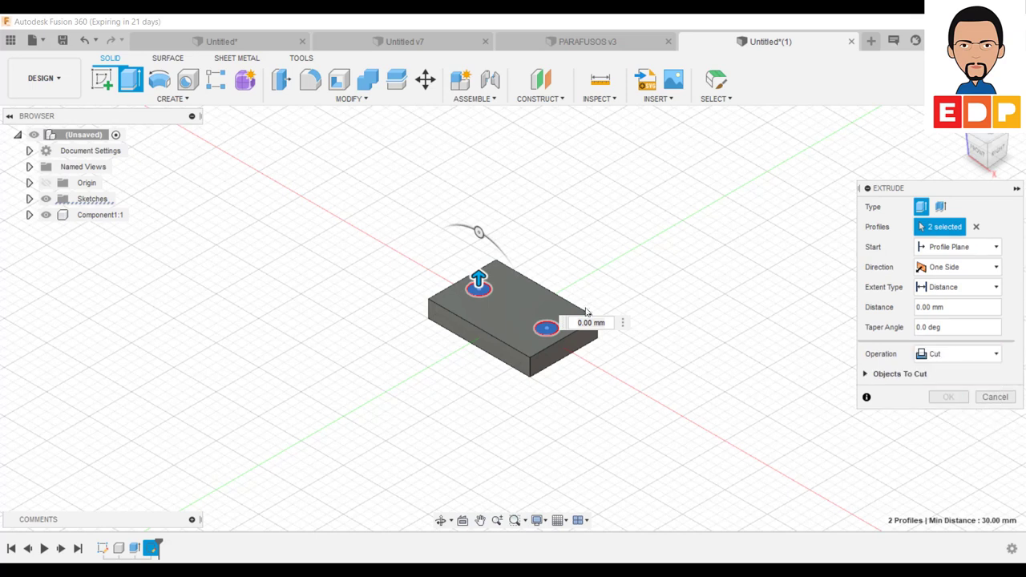
{"action": "left_click_drag", "start_coordinate": [480, 290], "coordinate": [481, 293]}
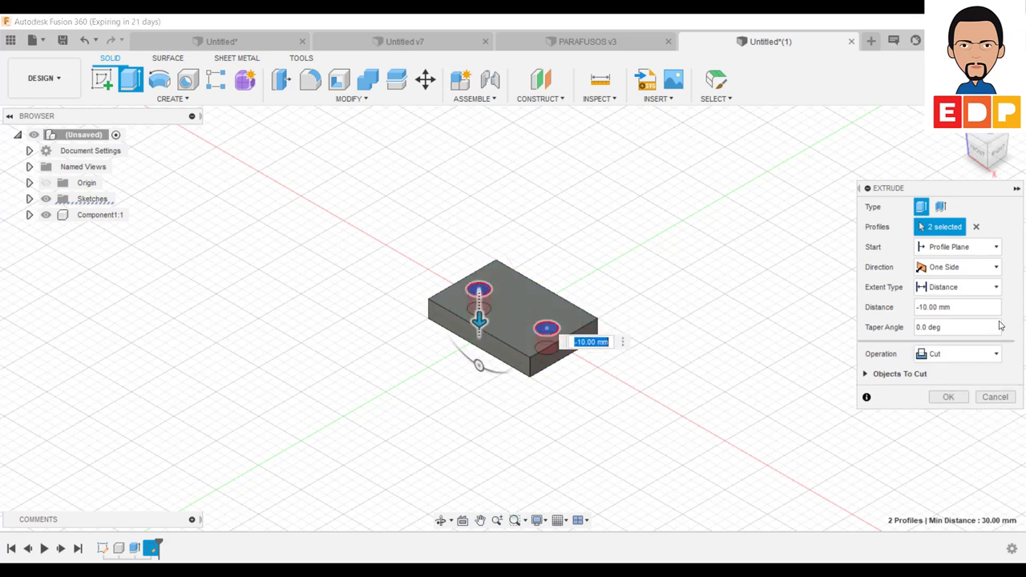
{"action": "left_click", "coordinate": [948, 397]}
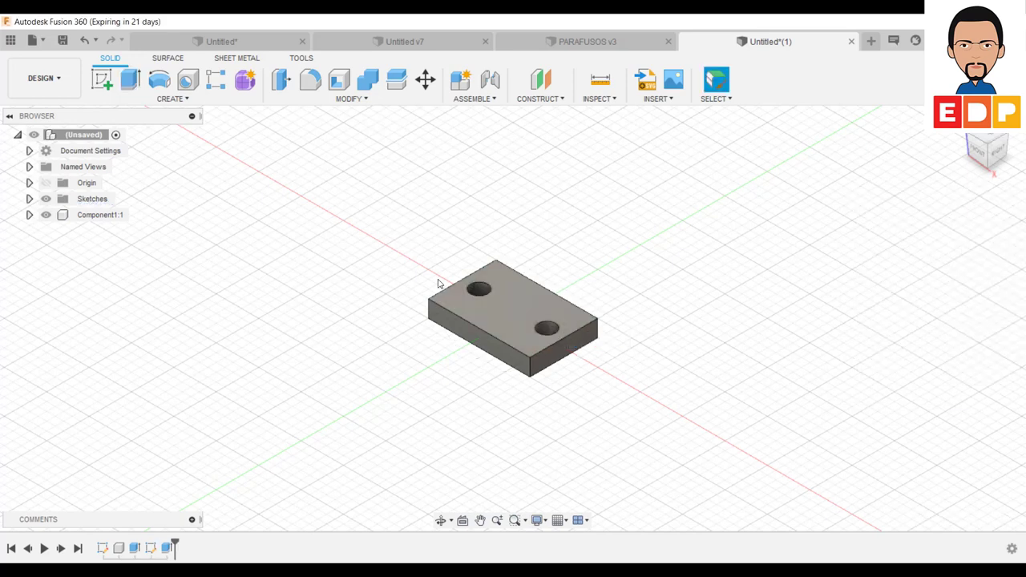
Add a modeled M10x1.5 ISO metric thread, 6H right hand, to the left hole
{"action": "left_click", "coordinate": [171, 98]}
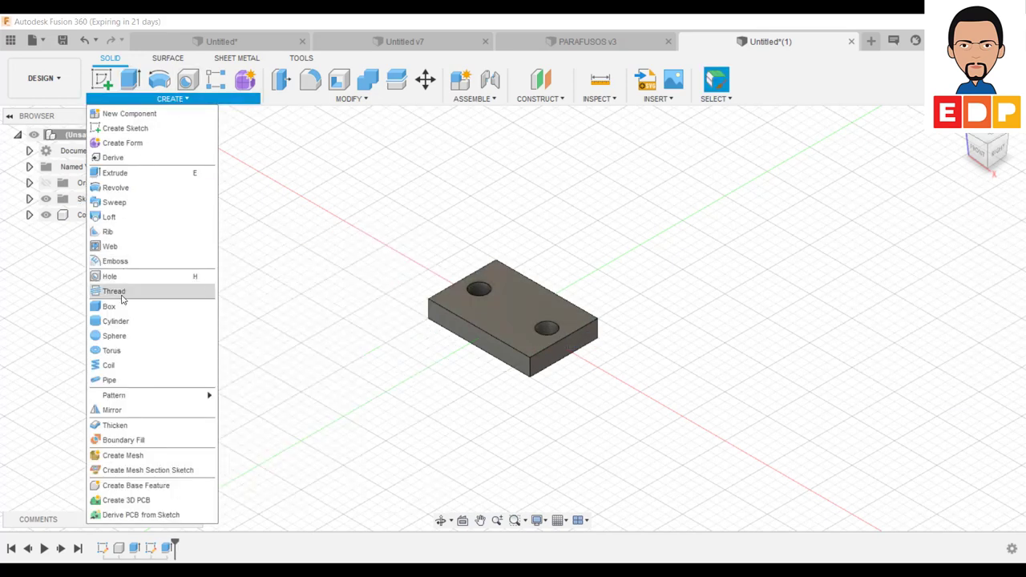
{"action": "left_click", "coordinate": [119, 291]}
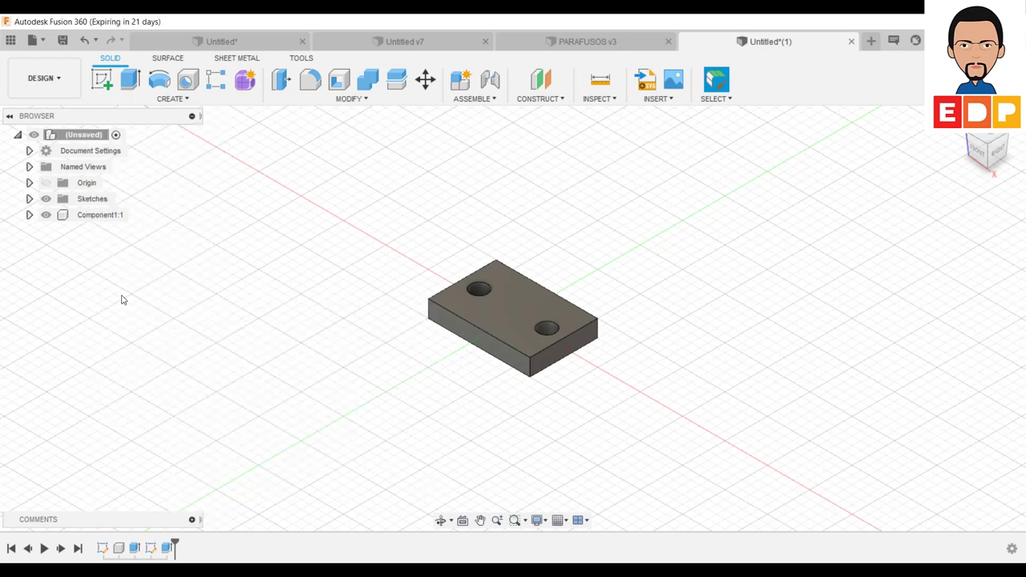
{"action": "left_click", "coordinate": [482, 289]}
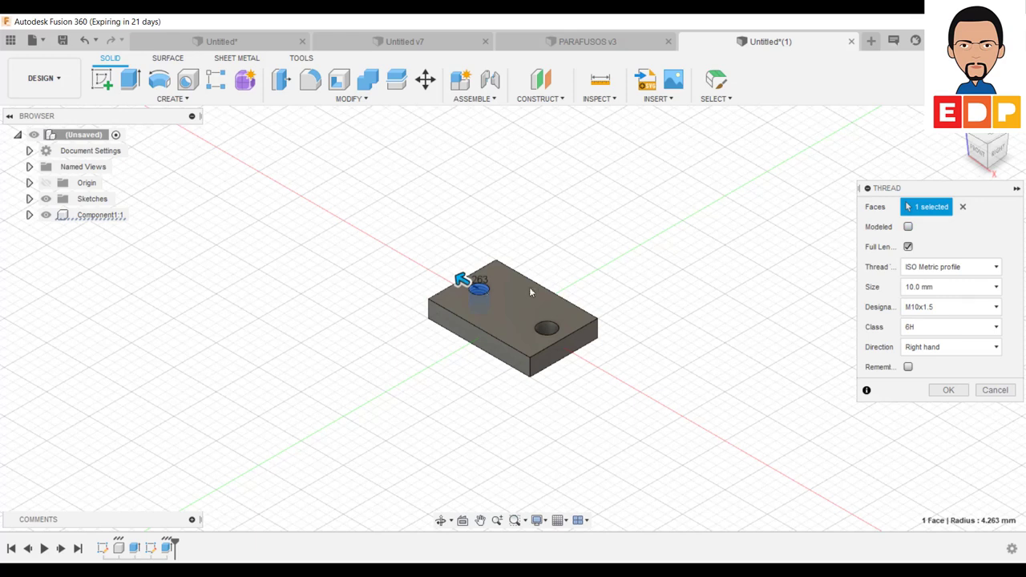
{"action": "left_click", "coordinate": [909, 227]}
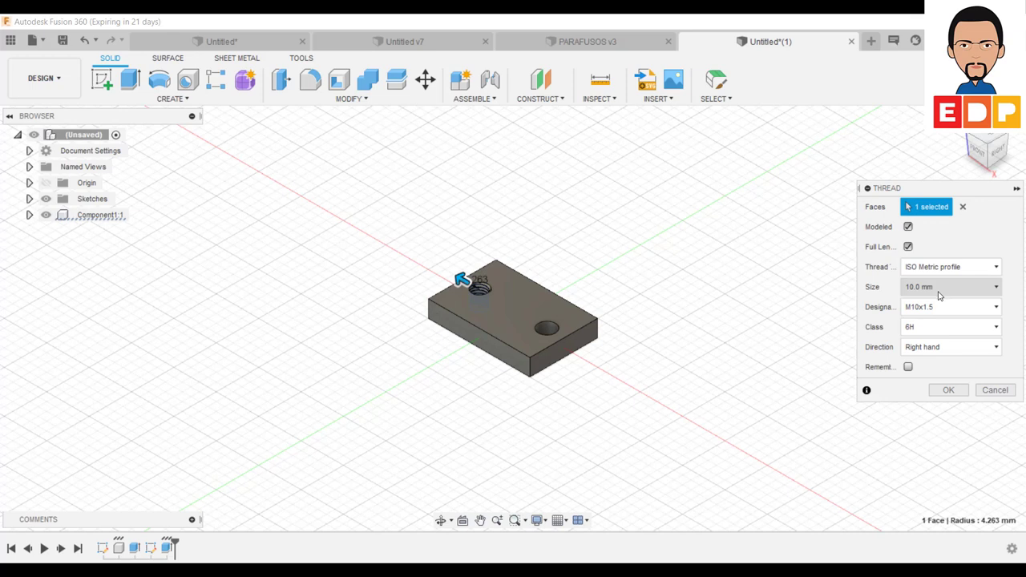
{"action": "left_click", "coordinate": [960, 392]}
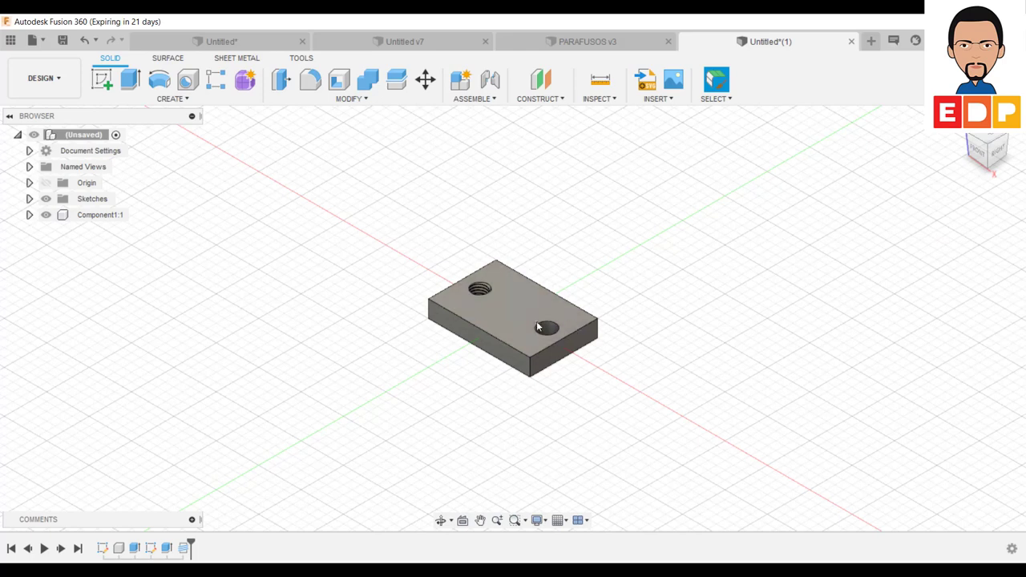
Add a modeled M10x1.5 thread to the right hole
{"action": "left_click", "coordinate": [156, 103]}
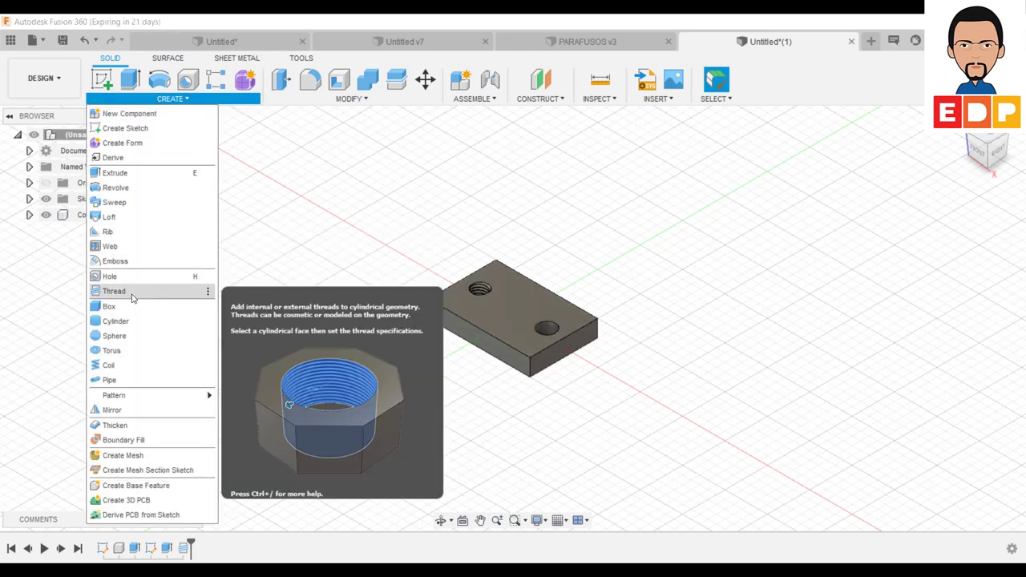
{"action": "left_click", "coordinate": [133, 293]}
{"action": "left_click", "coordinate": [549, 327]}
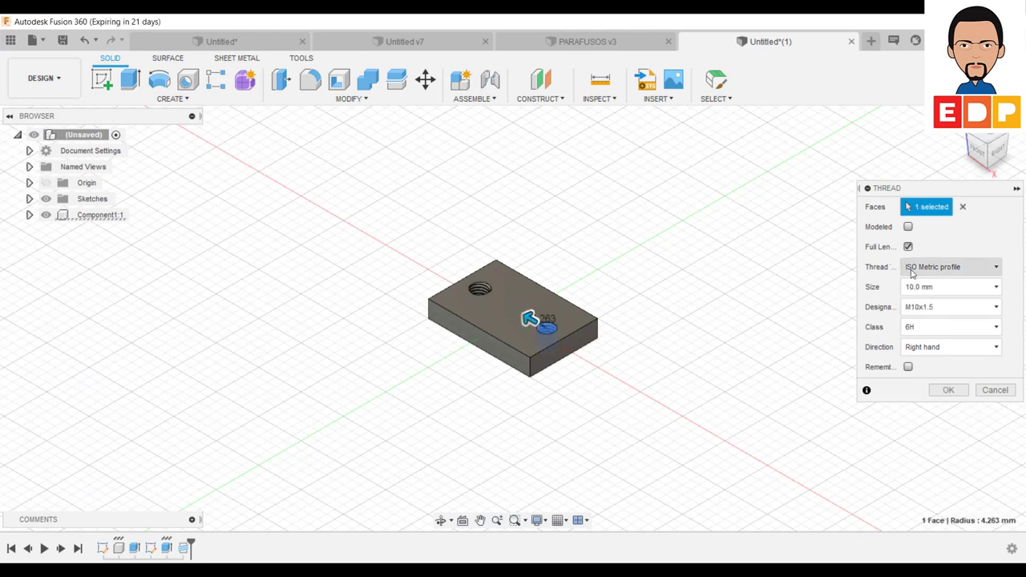
{"action": "left_click", "coordinate": [908, 227]}
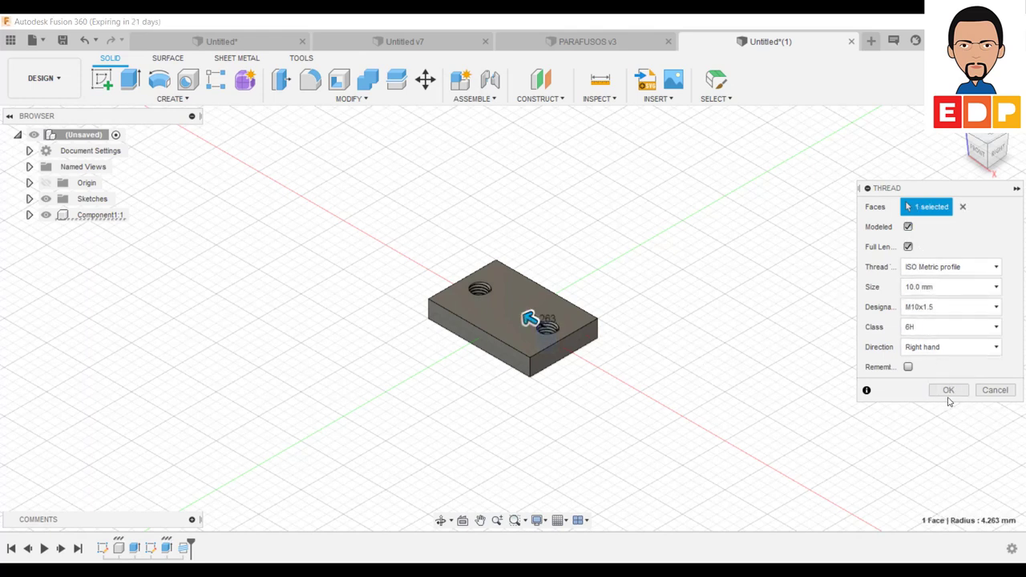
{"action": "left_click", "coordinate": [948, 391]}
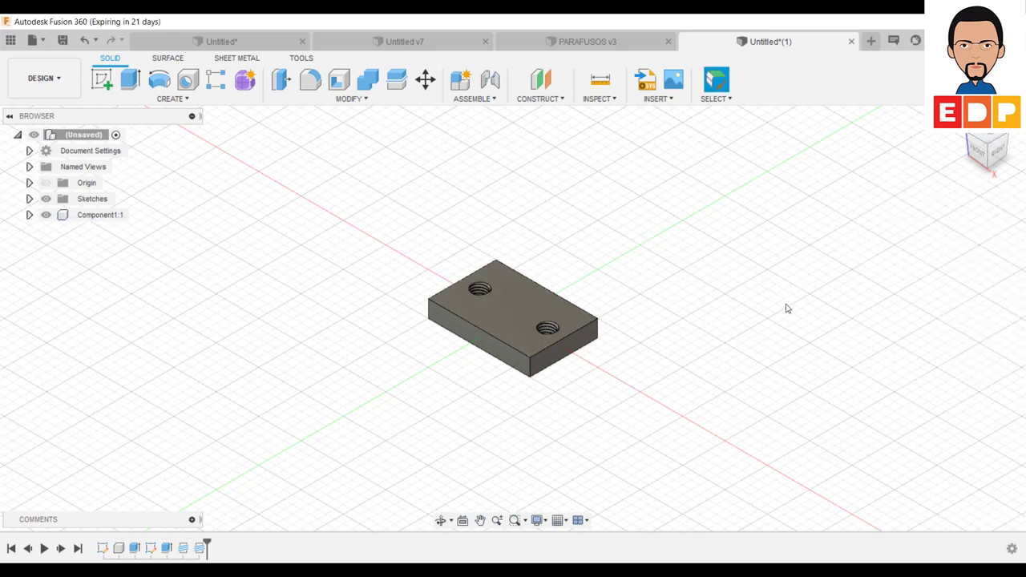
{"action": "middle_click_drag", "start_coordinate": [766, 362], "coordinate": [710, 337]}
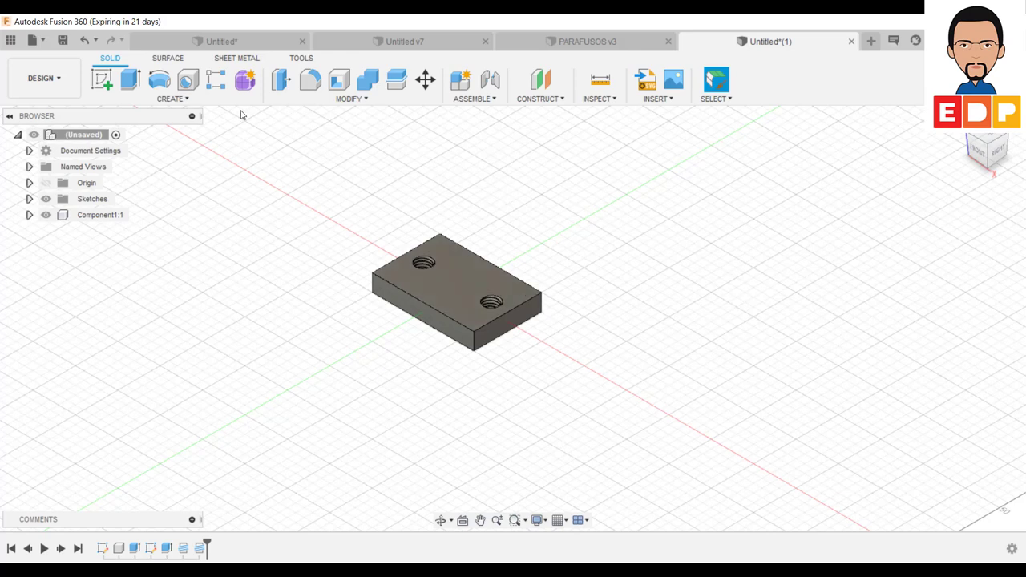
Start a sketch on the horizontal origin plane and draw a center rectangle beside the plate
{"action": "left_click", "coordinate": [102, 79]}
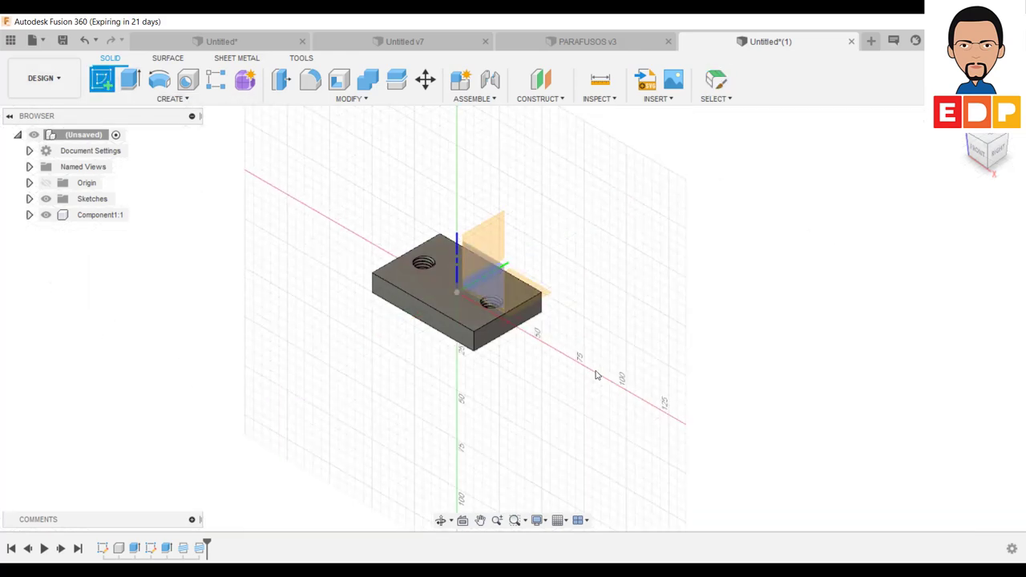
{"action": "left_click", "coordinate": [551, 290]}
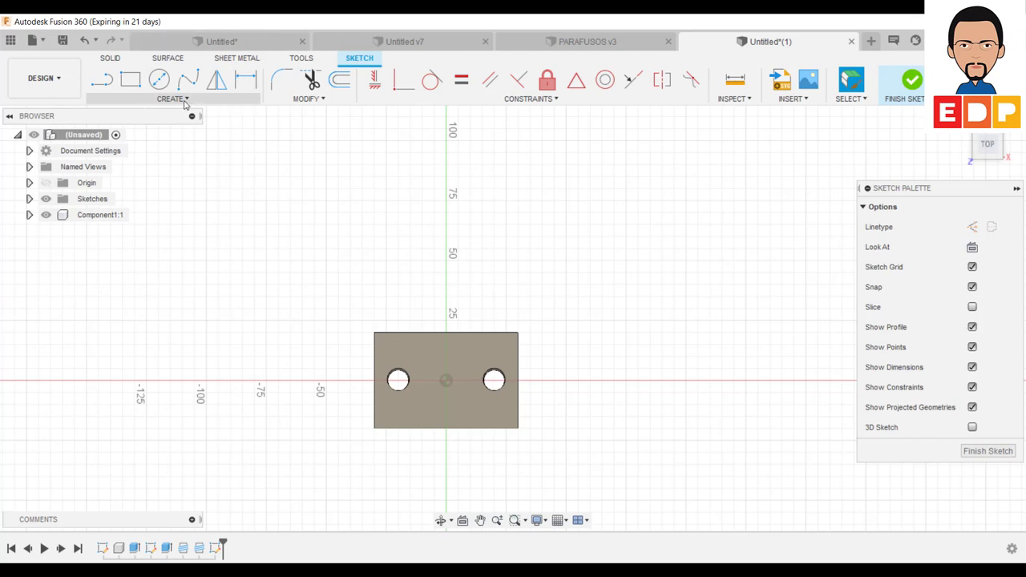
{"action": "left_click", "coordinate": [164, 99]}
{"action": "mouse_move", "coordinate": [118, 129]}
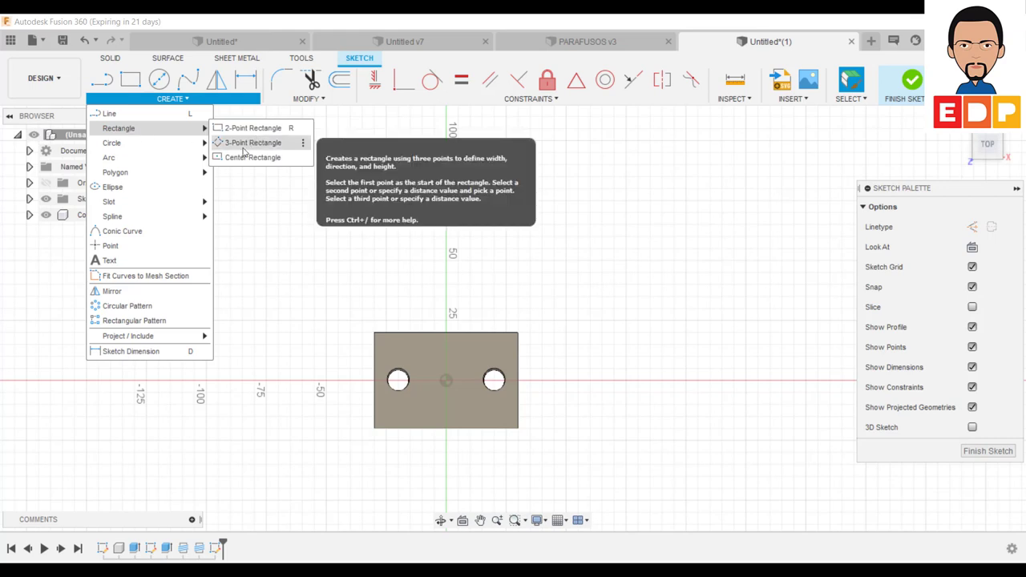
{"action": "left_click", "coordinate": [244, 156]}
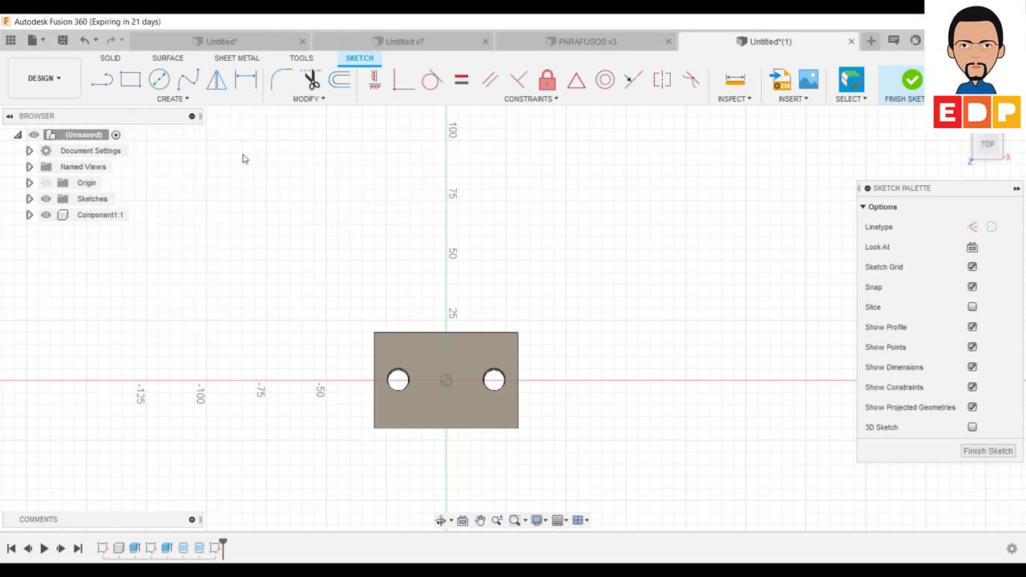
{"action": "left_click", "coordinate": [626, 381]}
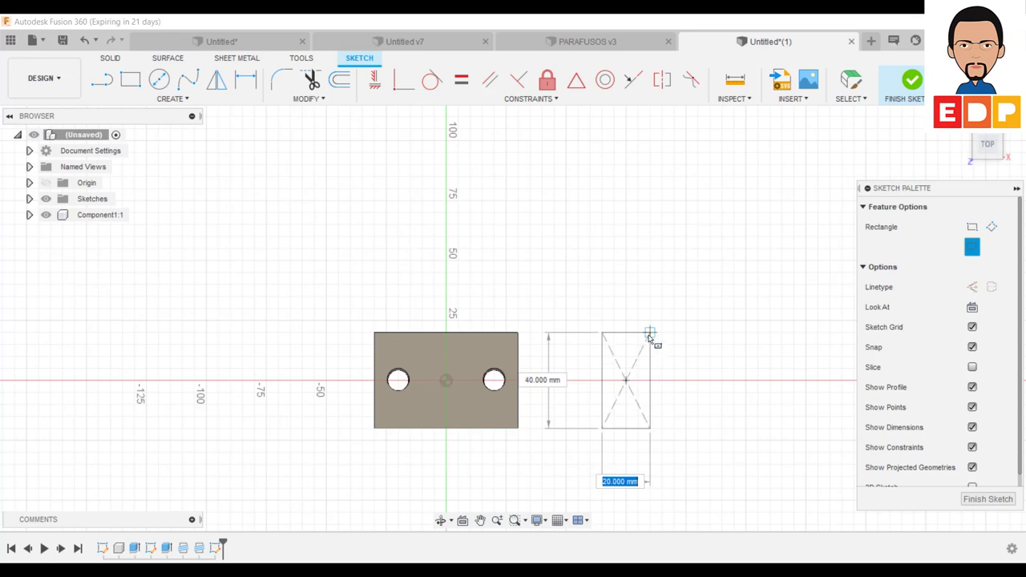
{"action": "left_click", "coordinate": [651, 333]}
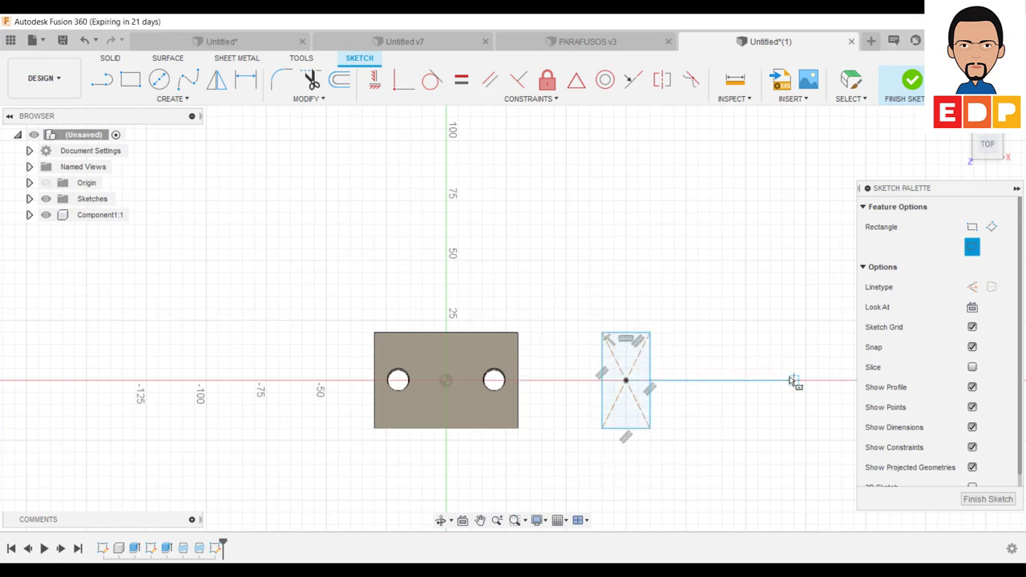
Dimension the rectangle 20 mm wide by 40 mm tall and finish the sketch
{"action": "left_click", "coordinate": [246, 80]}
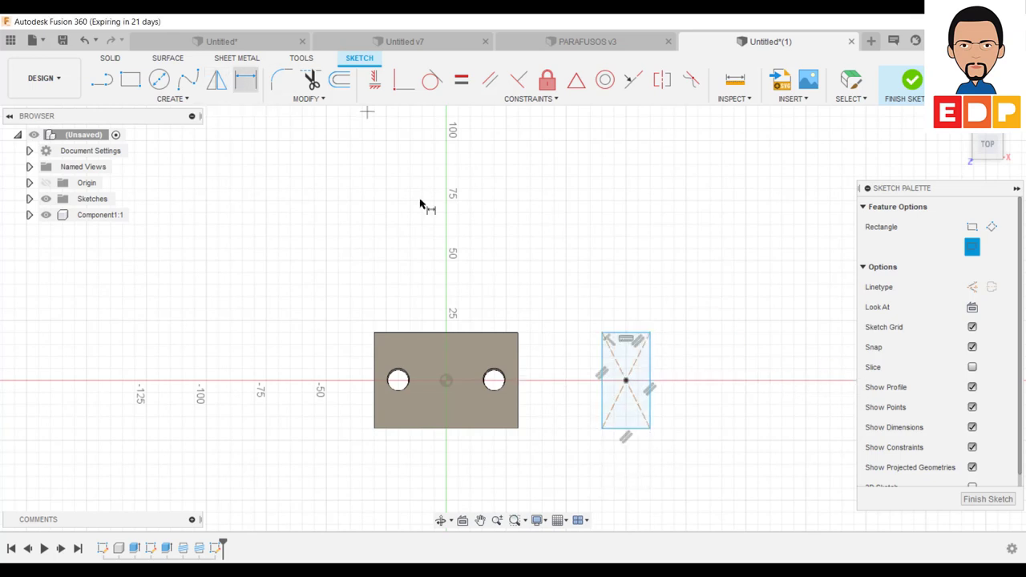
{"action": "left_click", "coordinate": [629, 333]}
{"action": "left_click", "coordinate": [630, 290]}
{"action": "key", "text": "Return"}
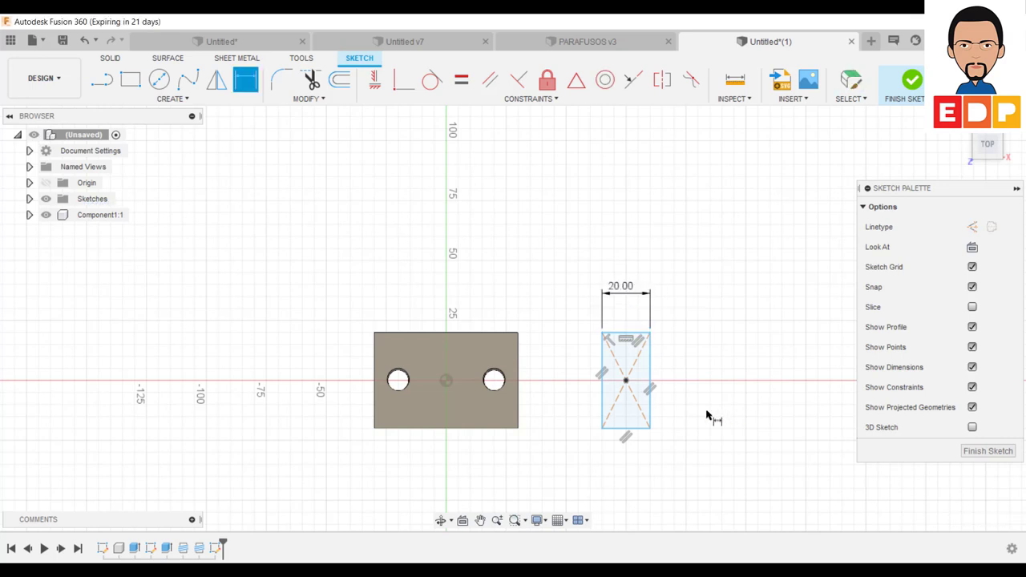
{"action": "left_click", "coordinate": [651, 365]}
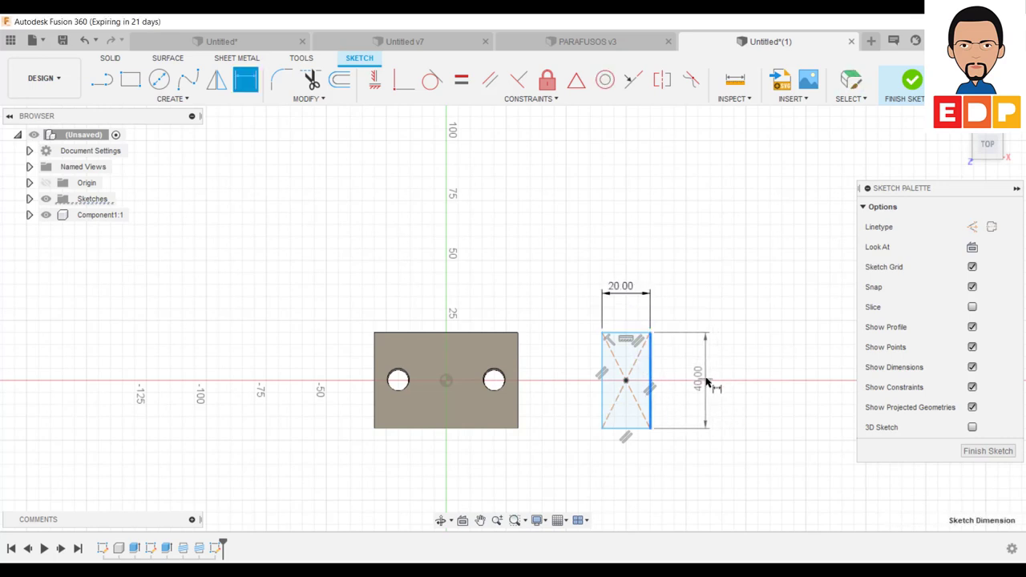
{"action": "left_click", "coordinate": [707, 380]}
{"action": "key", "text": "Return"}
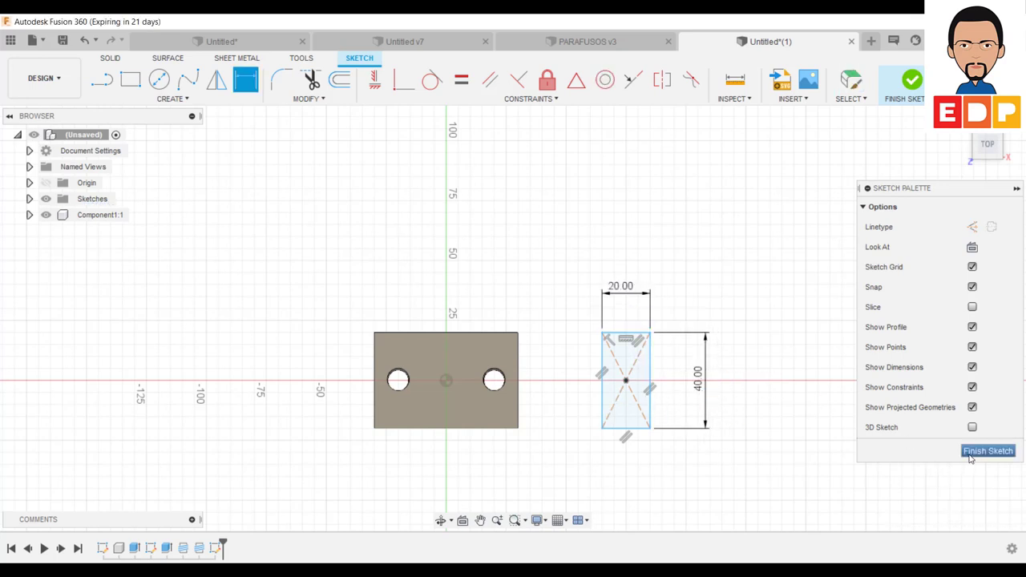
{"action": "left_click", "coordinate": [970, 451]}
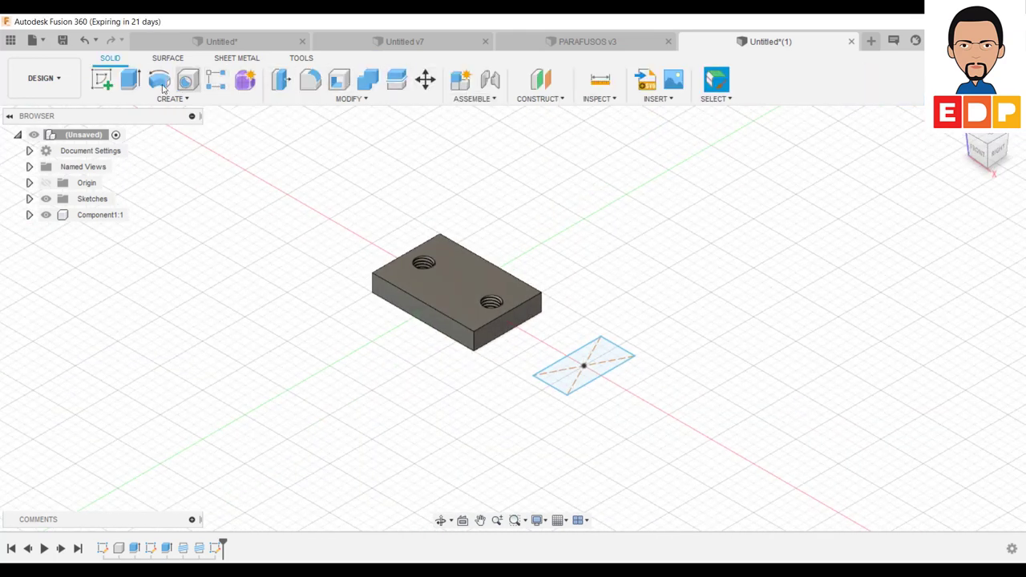
Extrude the 20 × 40 rectangle symmetrically 5 mm as new component Component2:1
{"action": "left_click", "coordinate": [131, 78]}
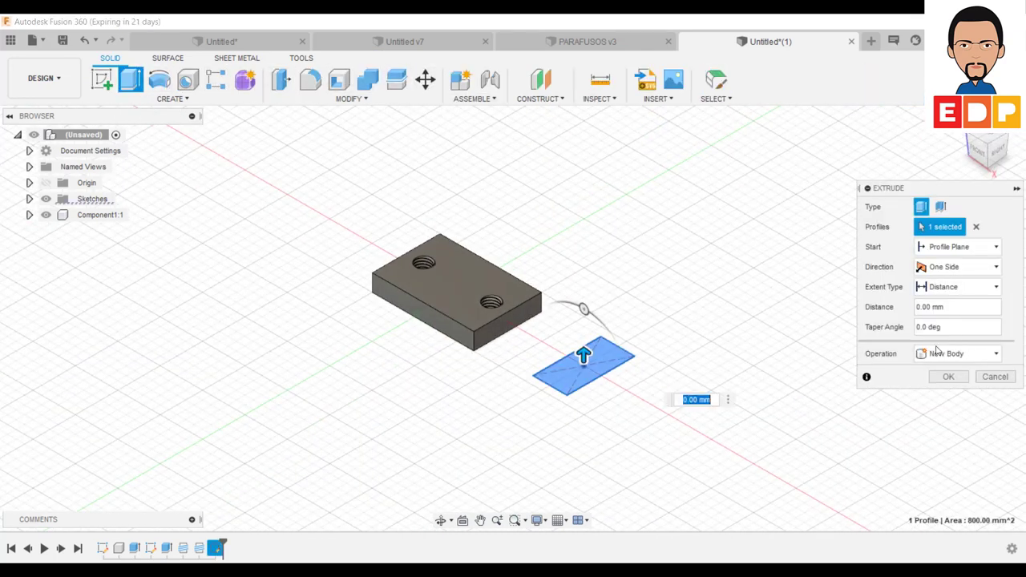
{"action": "left_click", "coordinate": [962, 270]}
{"action": "left_click", "coordinate": [947, 314]}
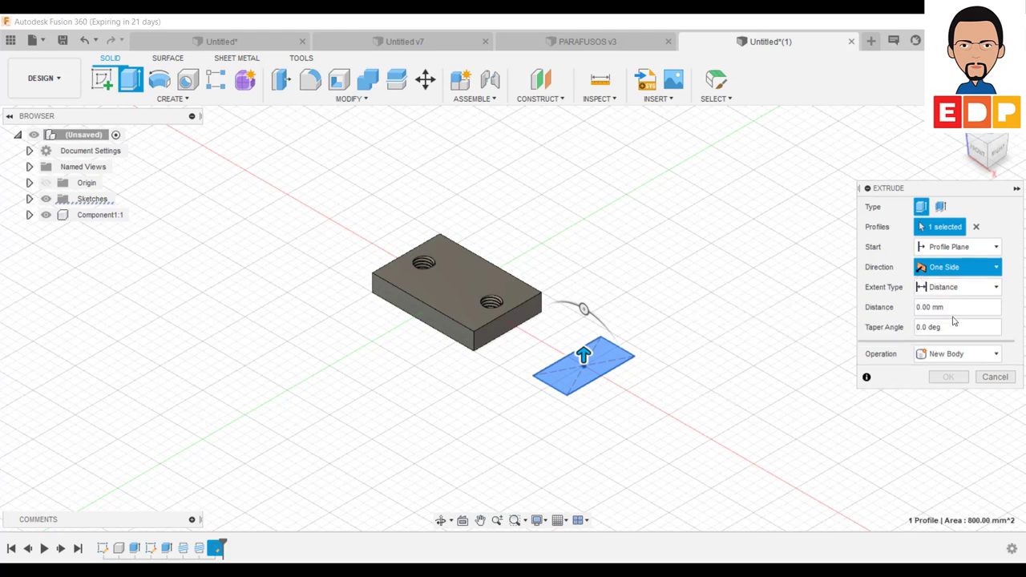
{"action": "left_click", "coordinate": [938, 374]}
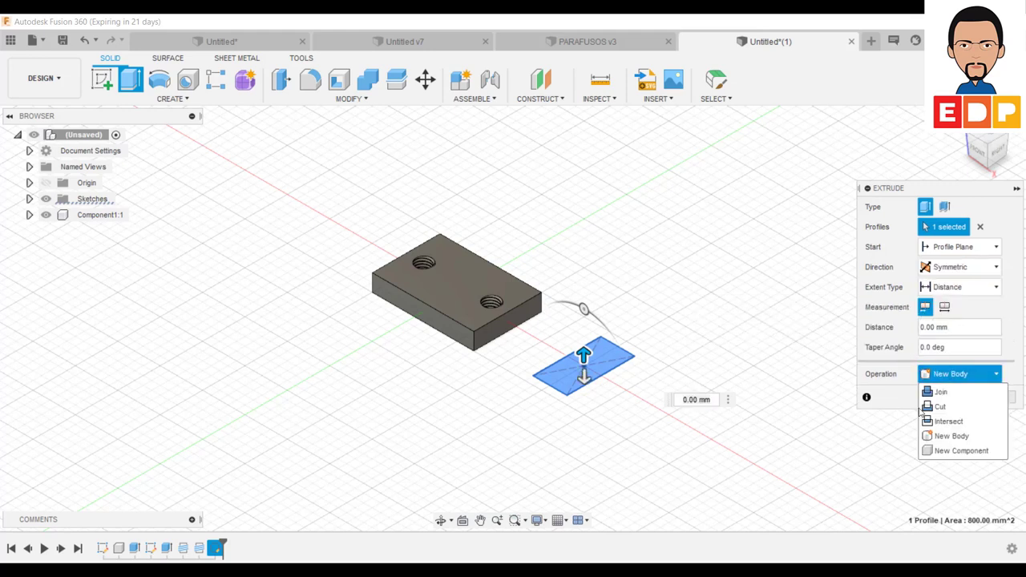
{"action": "left_click", "coordinate": [962, 451]}
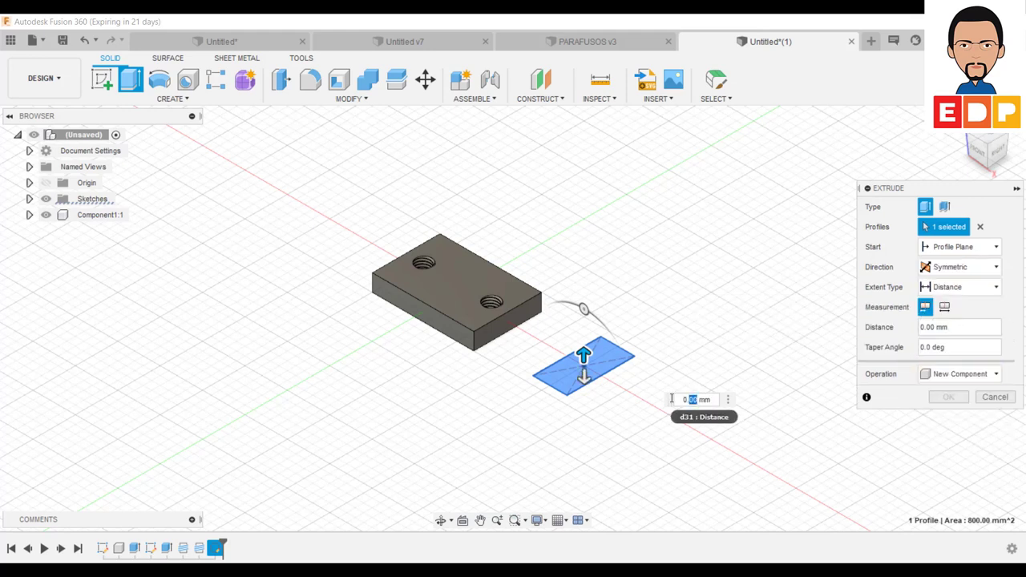
{"action": "type", "text": "5"}
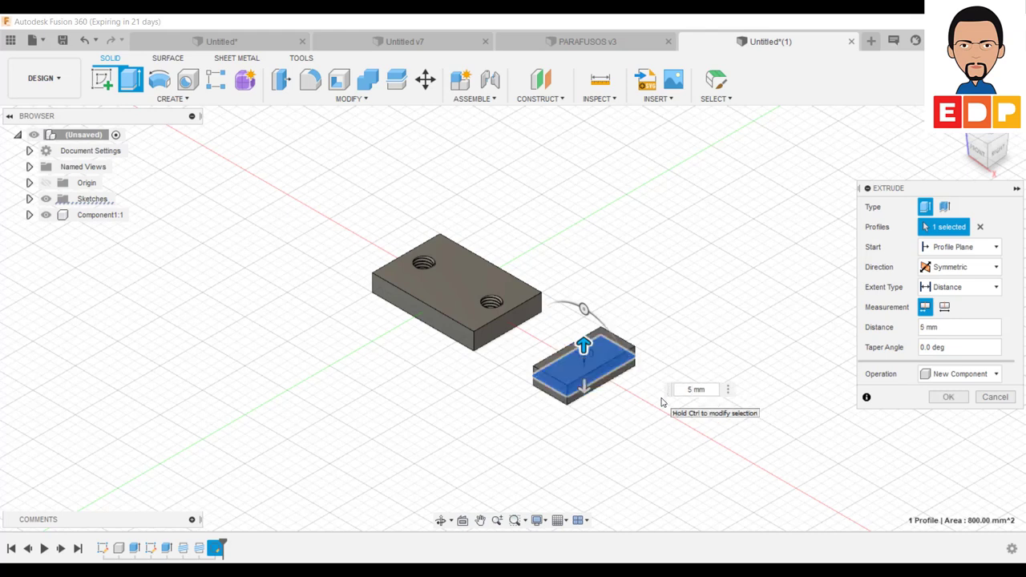
{"action": "left_click", "coordinate": [949, 397]}
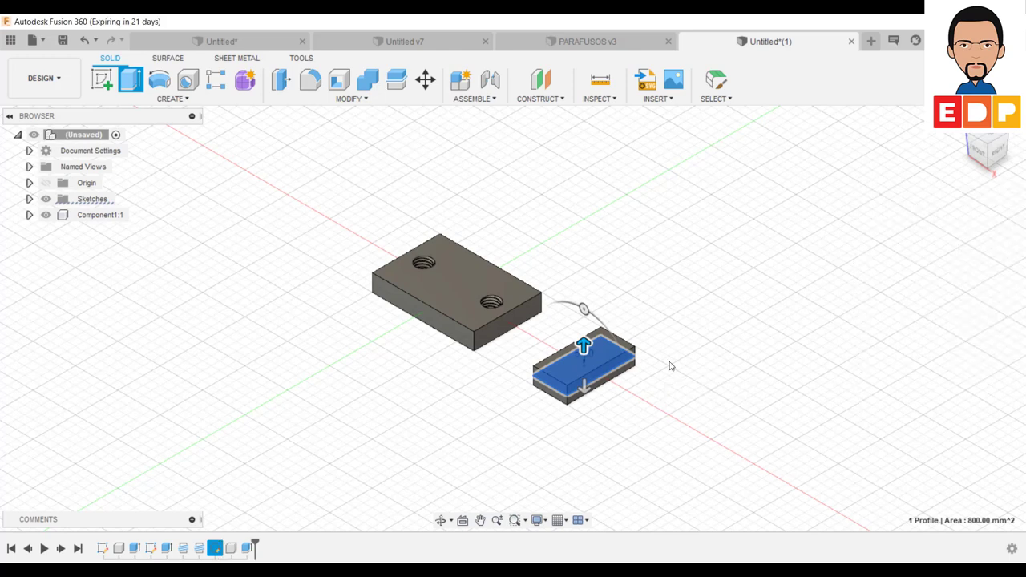
{"action": "left_click", "coordinate": [583, 359]}
Sketch a circle on the small block's top face and dimension its diameter to 10,5 mm
{"action": "left_click", "coordinate": [102, 79]}
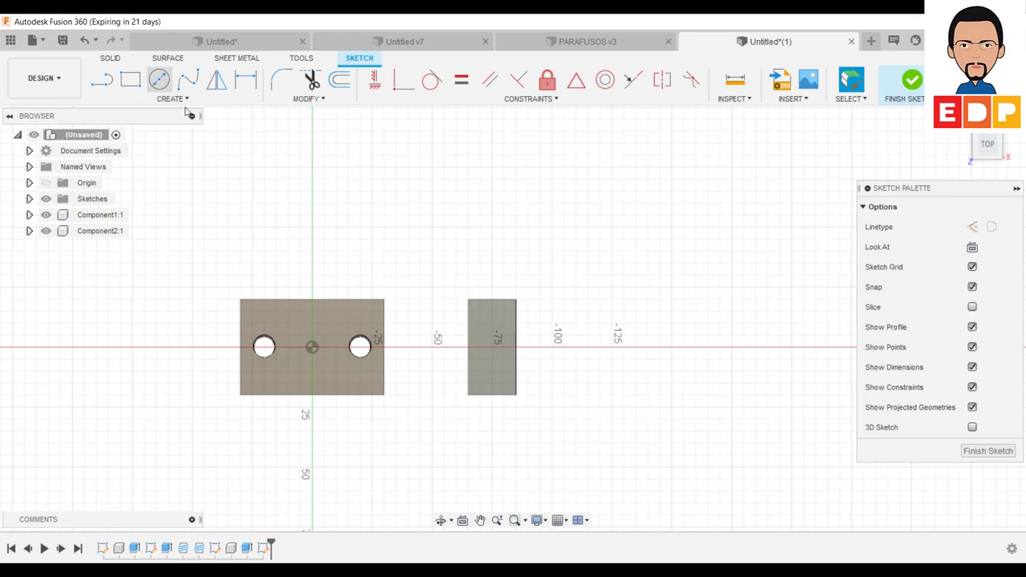
{"action": "left_click", "coordinate": [159, 79]}
{"action": "left_click", "coordinate": [501, 348]}
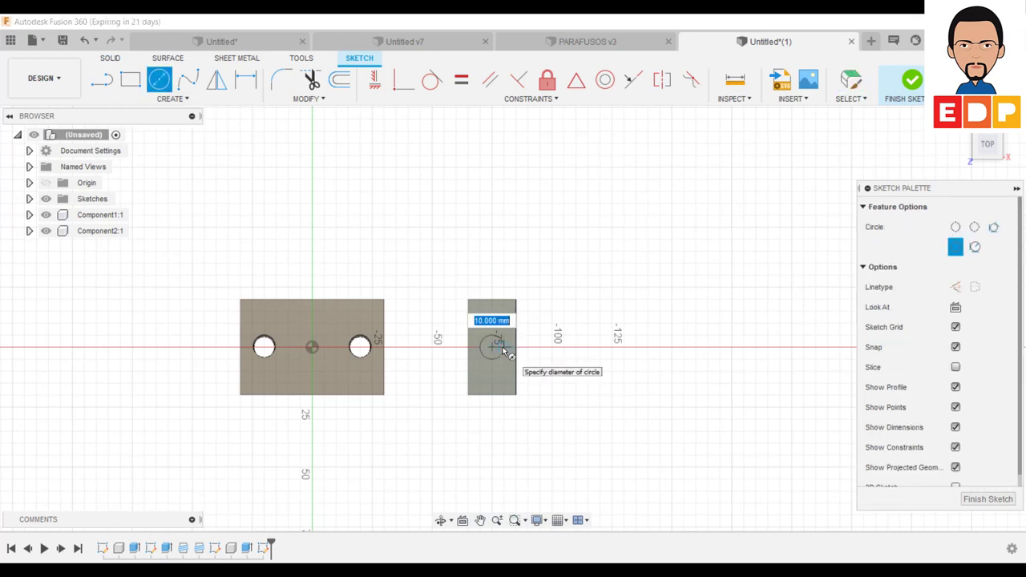
{"action": "left_click", "coordinate": [503, 351]}
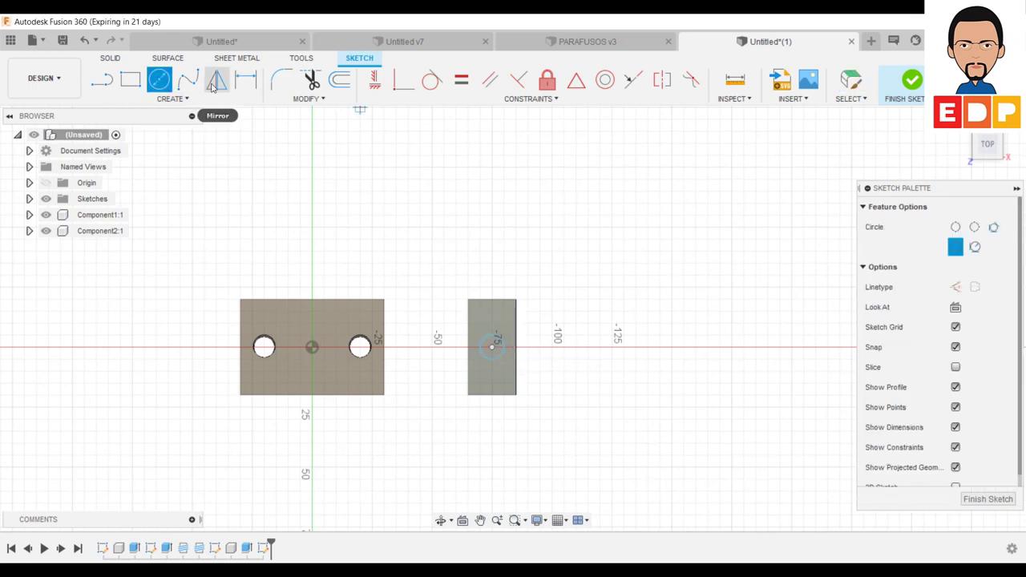
{"action": "left_click", "coordinate": [246, 80]}
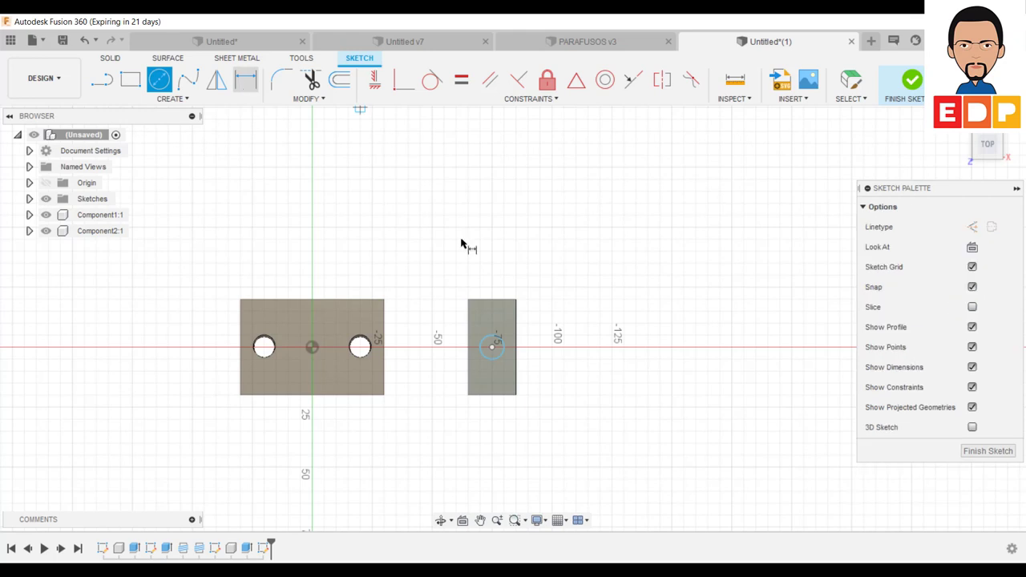
{"action": "left_click", "coordinate": [499, 359]}
{"action": "left_click", "coordinate": [562, 371]}
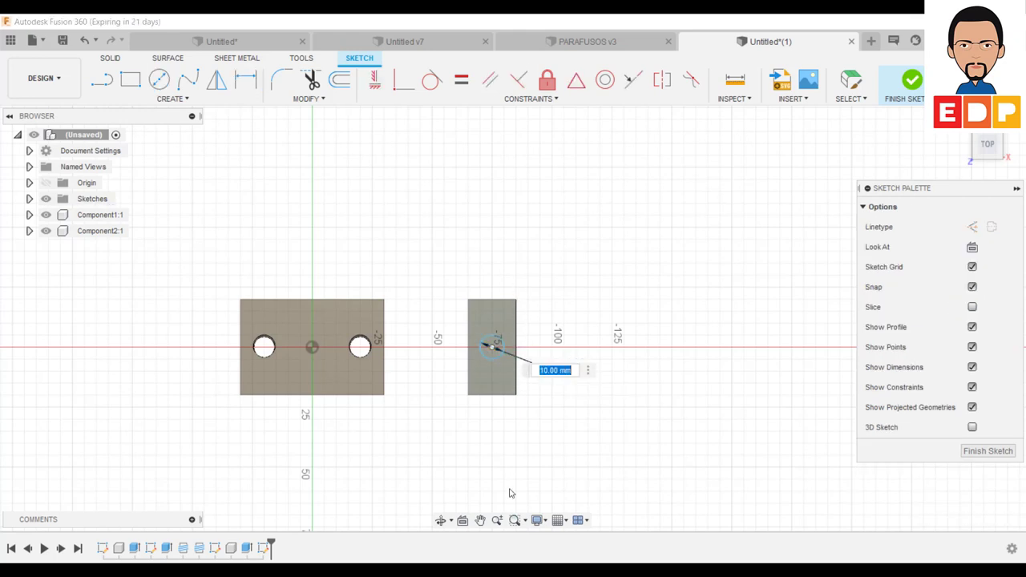
{"action": "type", "text": "10,5"}
Finish the sketch and extrude the circle -10 mm as a cut into the small block
{"action": "left_click", "coordinate": [988, 451]}
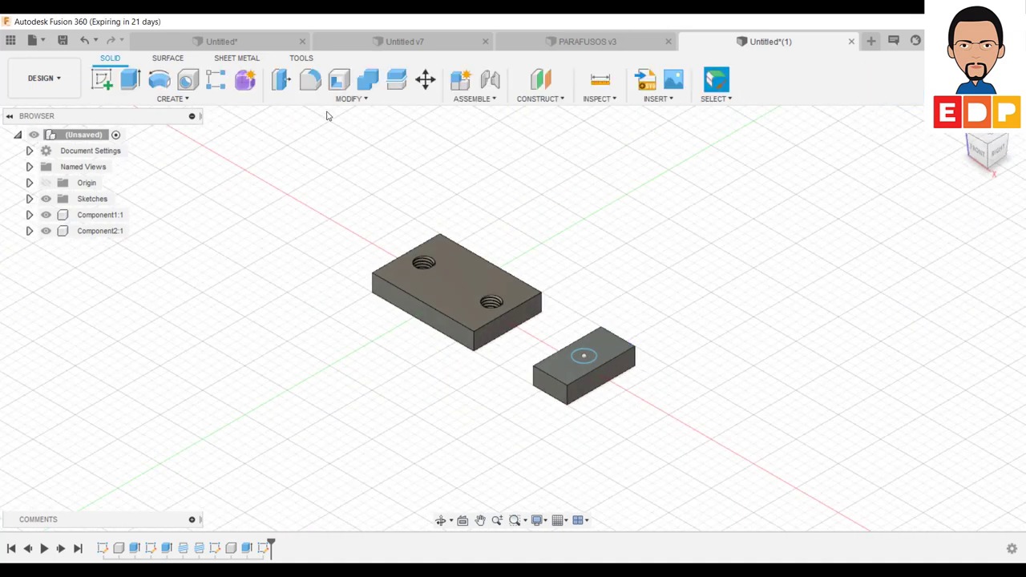
{"action": "left_click", "coordinate": [130, 78]}
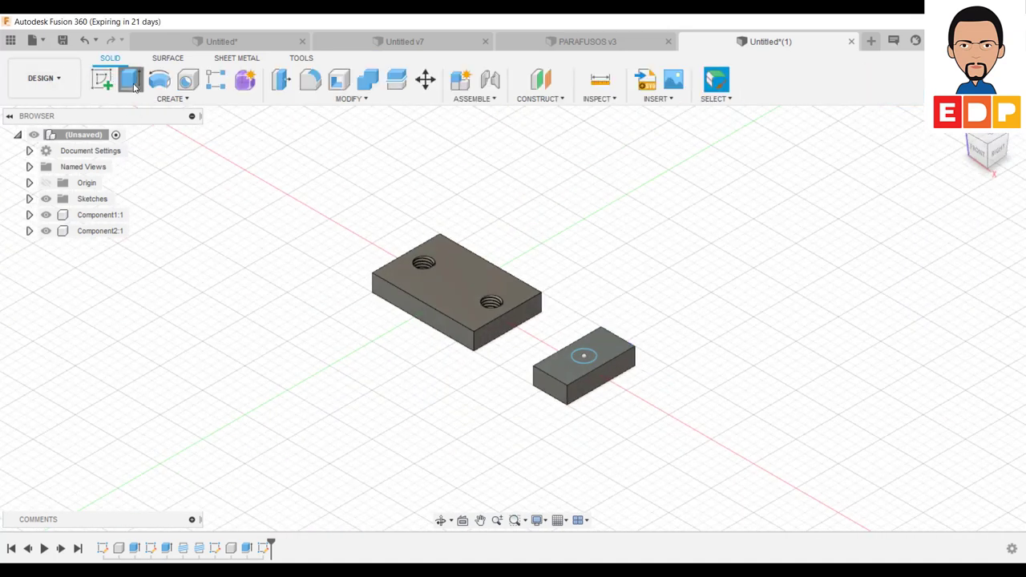
{"action": "left_click", "coordinate": [593, 362]}
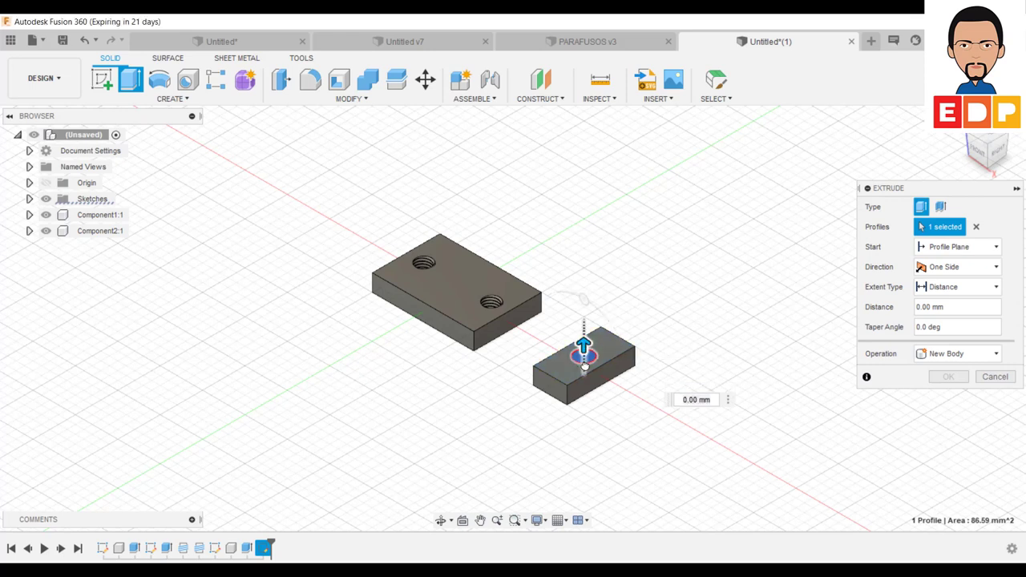
{"action": "left_click_drag", "start_coordinate": [585, 362], "coordinate": [585, 417]}
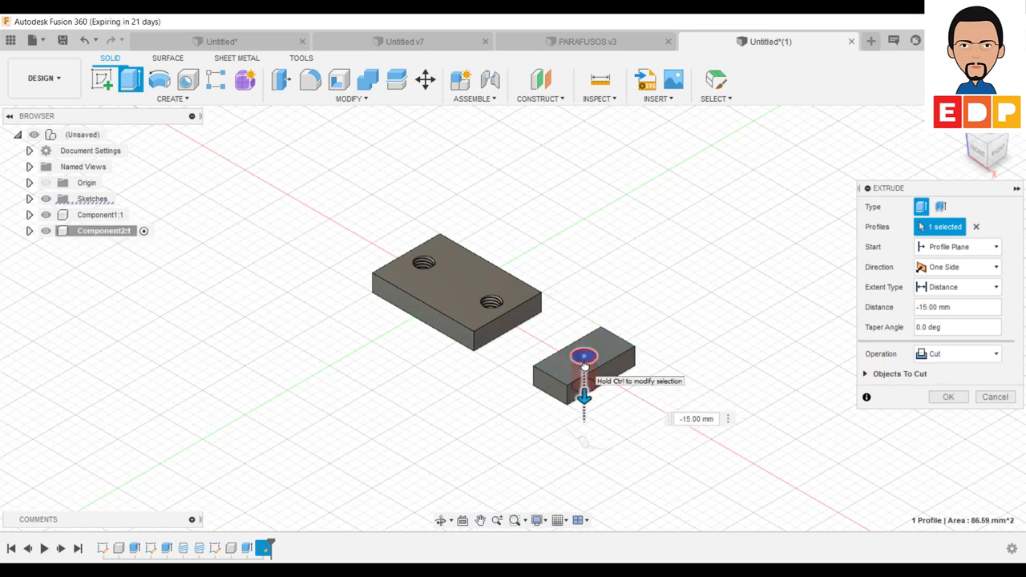
{"action": "left_click", "coordinate": [949, 398]}
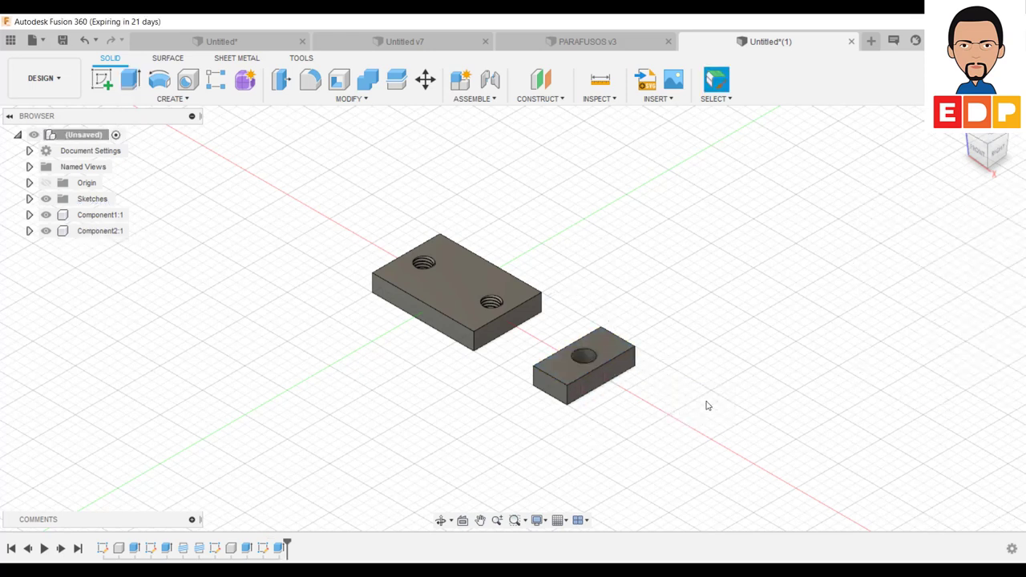
{"action": "mouse_move", "coordinate": [713, 405]}
{"action": "middle_mouse_down"}
{"action": "mouse_move", "coordinate": [559, 360]}
{"action": "mouse_move", "coordinate": [675, 368]}
{"action": "middle_mouse_up"}
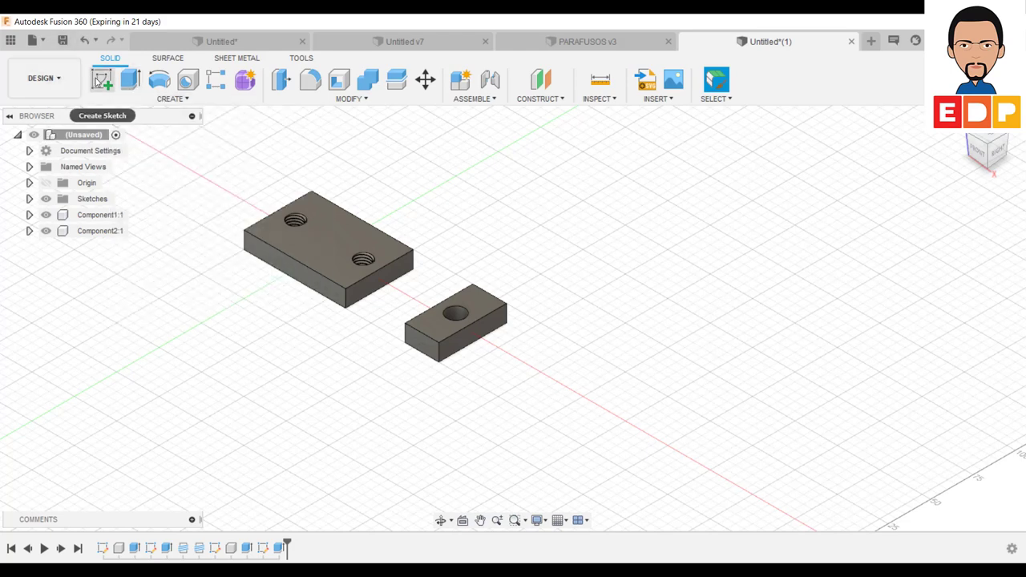
Start a new sketch on a plane and draw a circle centred on the horizontal axis
{"action": "left_click", "coordinate": [101, 78]}
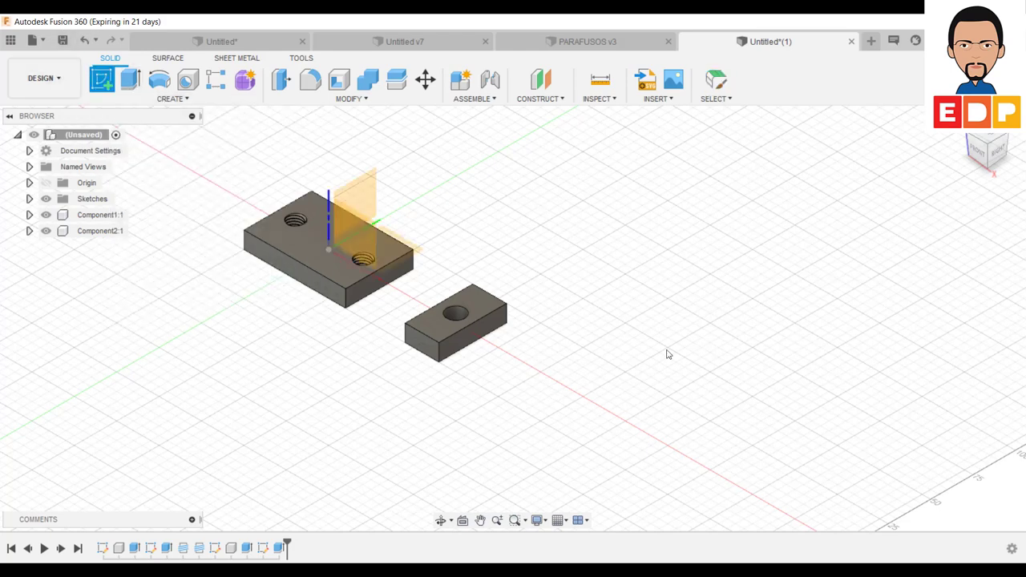
{"action": "left_click", "coordinate": [420, 255]}
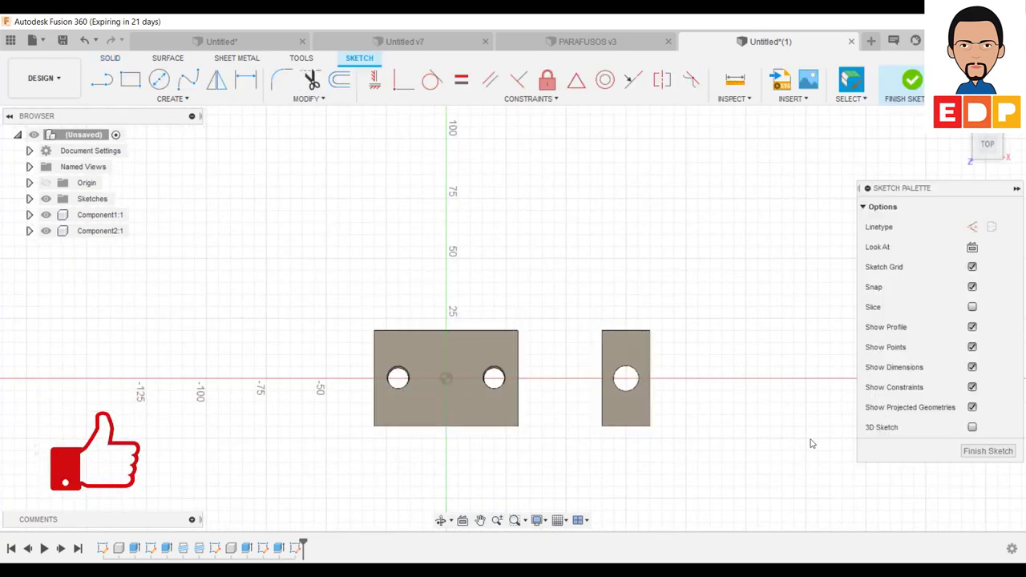
{"action": "middle_click_drag", "start_coordinate": [751, 441], "coordinate": [579, 428]}
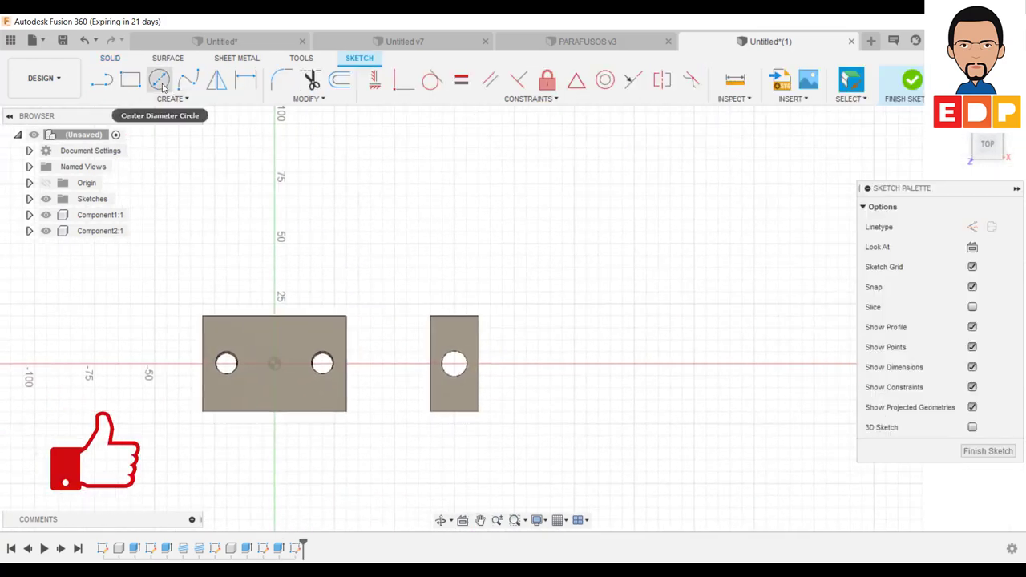
{"action": "left_click", "coordinate": [159, 79]}
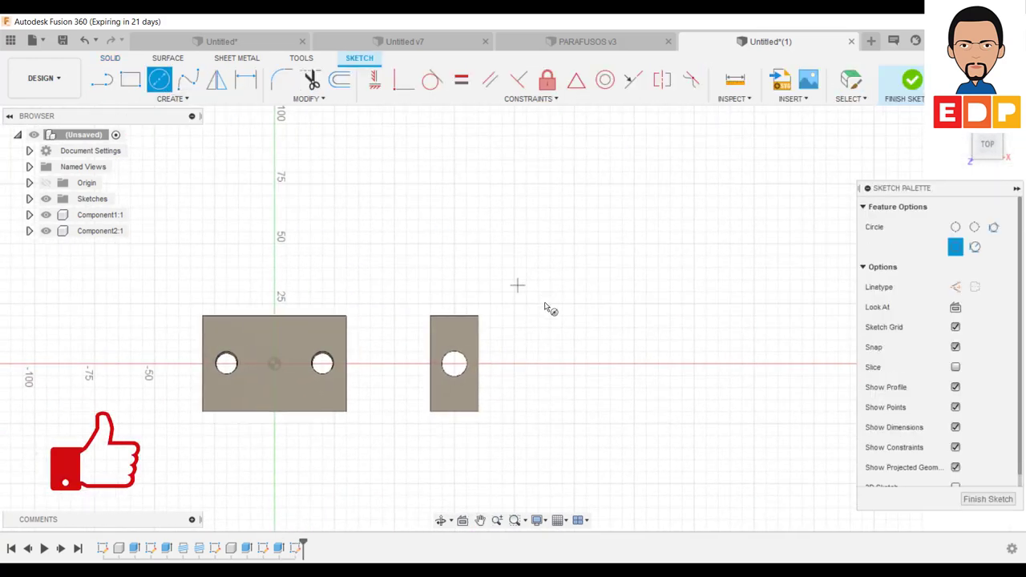
{"action": "left_click", "coordinate": [574, 364]}
{"action": "left_click", "coordinate": [591, 362]}
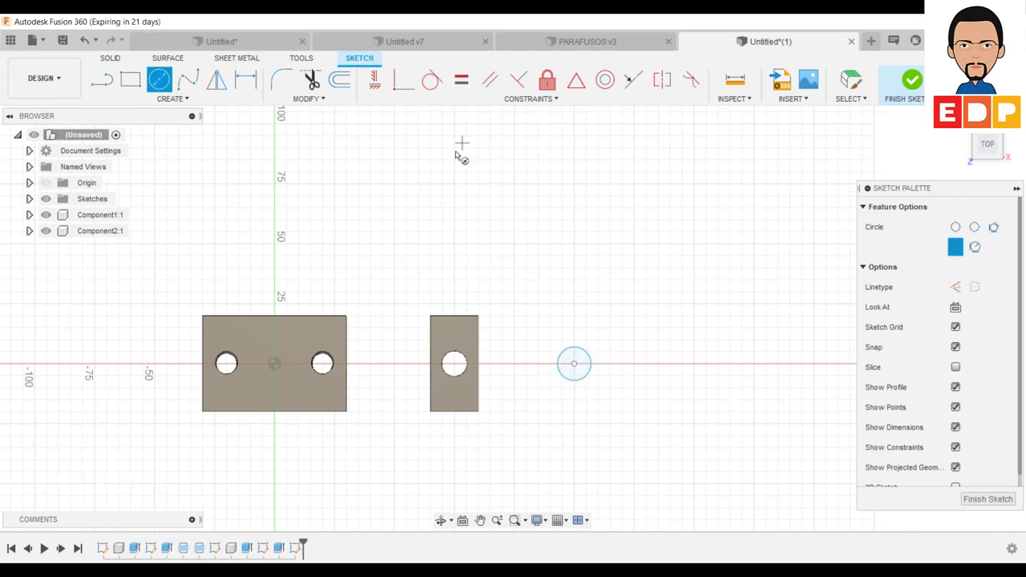
Dimension the circle to a 10 mm diameter and finish the sketch
{"action": "left_click", "coordinate": [245, 78]}
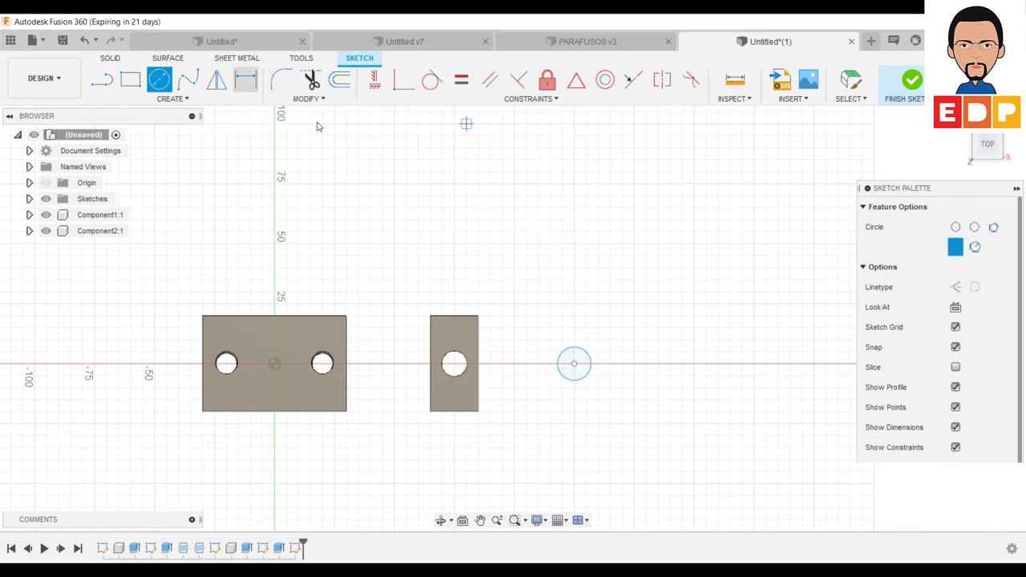
{"action": "left_click", "coordinate": [592, 356]}
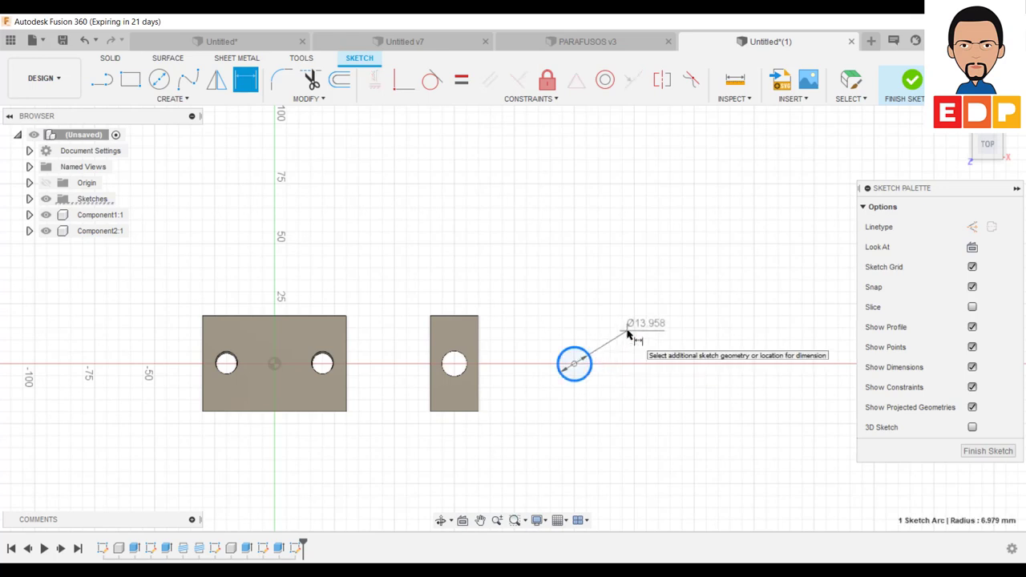
{"action": "left_click", "coordinate": [632, 332]}
{"action": "type", "text": "10"}
{"action": "key", "text": "Return"}
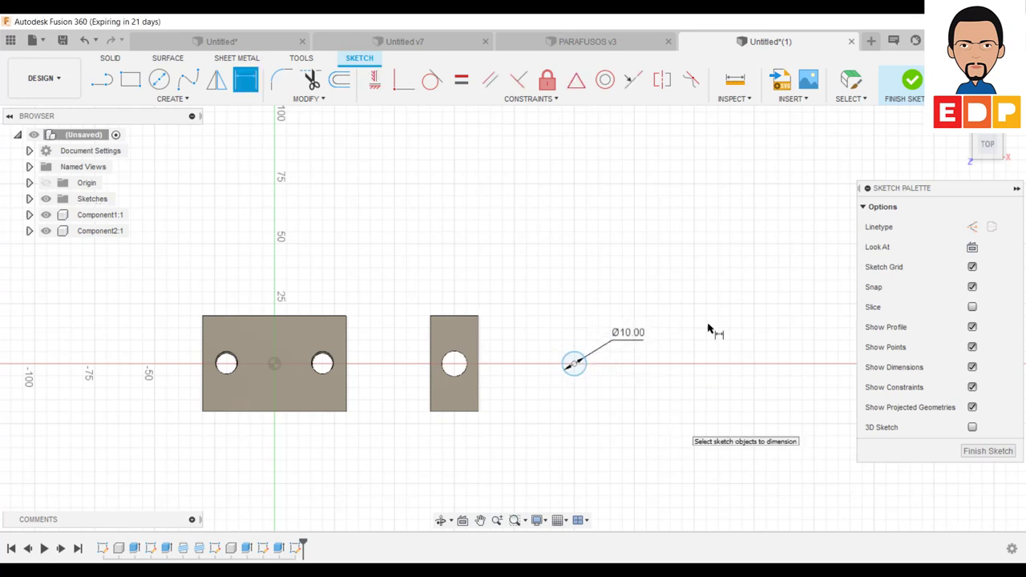
{"action": "left_click", "coordinate": [988, 450]}
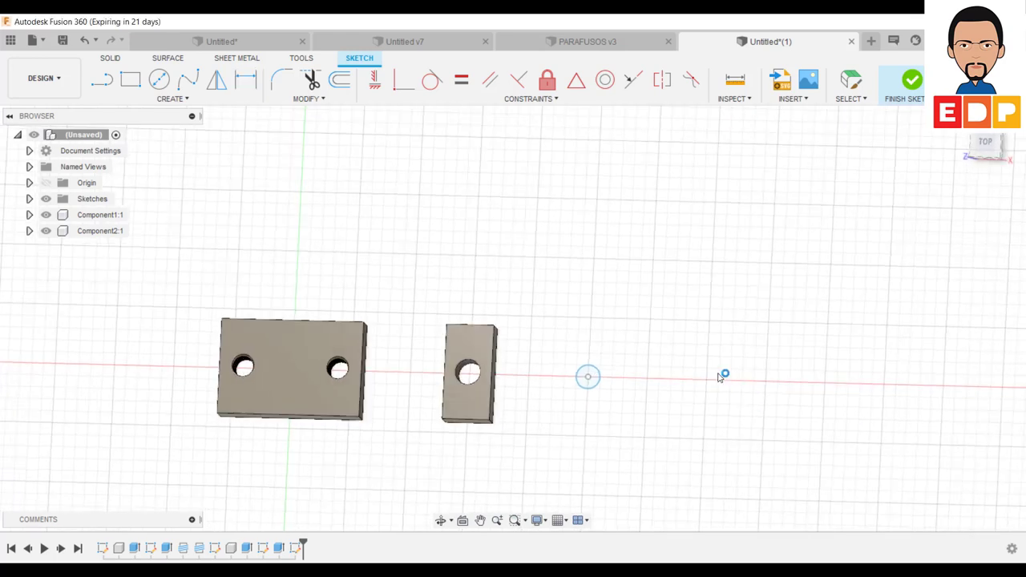
Extrude the 10 mm circle symmetrically by 10 mm as a new component cylinder
{"action": "left_click", "coordinate": [130, 78]}
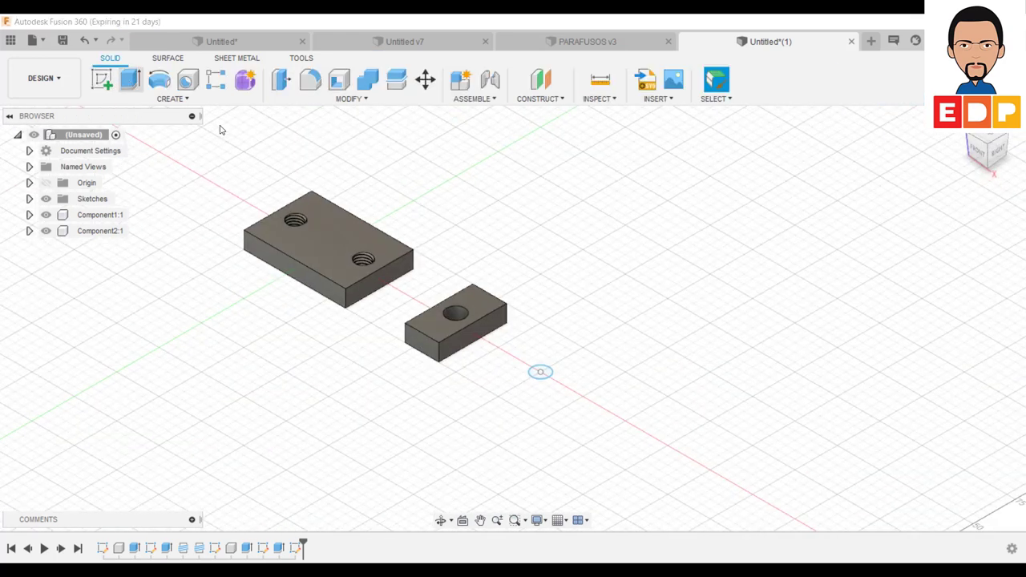
{"action": "left_click", "coordinate": [966, 287]}
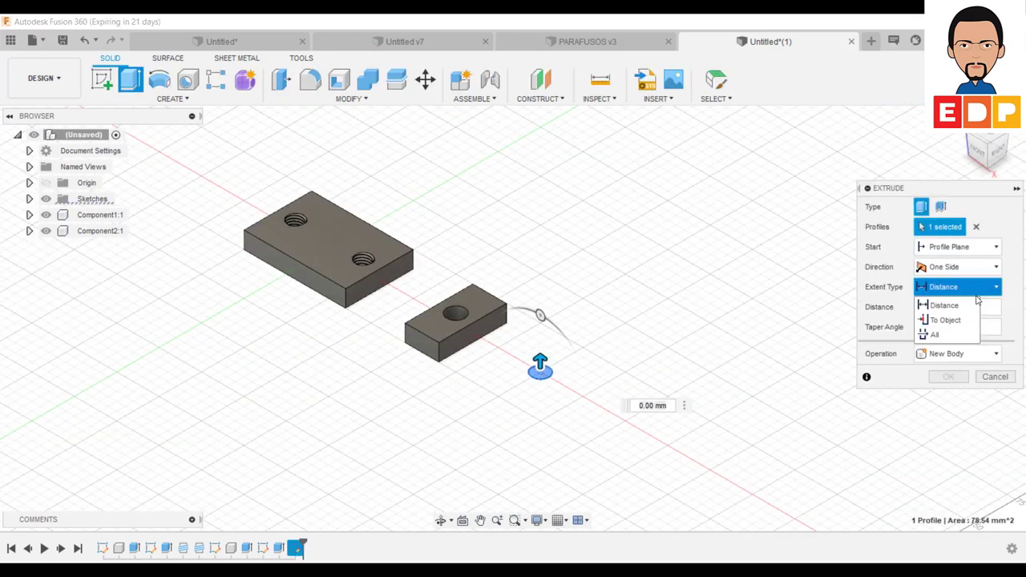
{"action": "left_click", "coordinate": [962, 269]}
{"action": "left_click", "coordinate": [947, 314]}
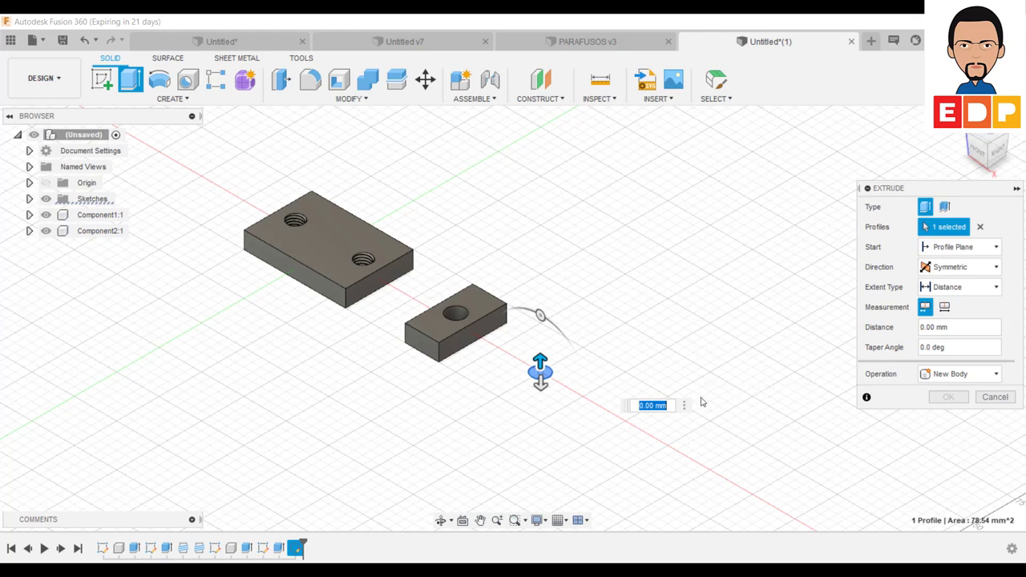
{"action": "type", "text": "1"}
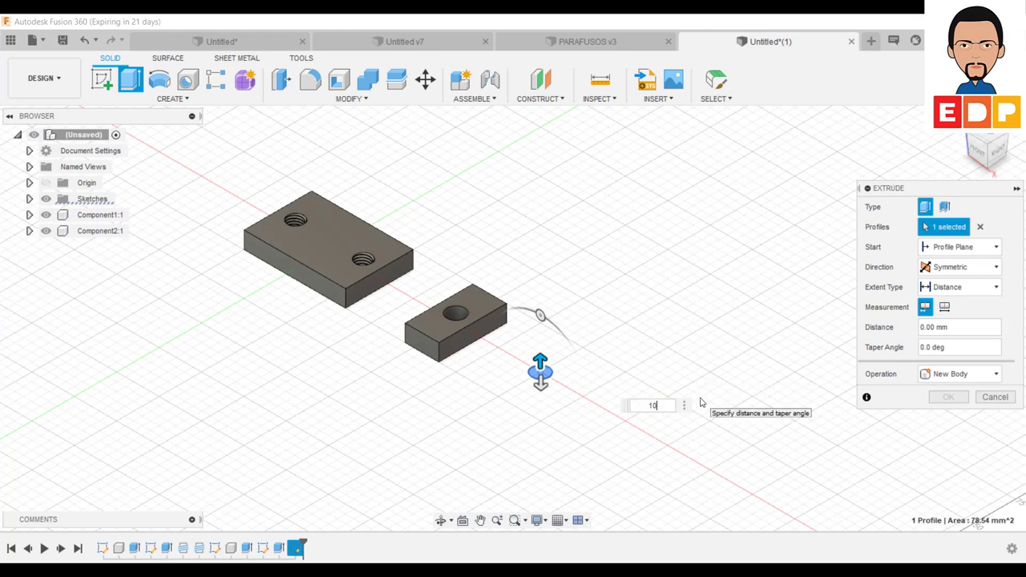
{"action": "type", "text": "0"}
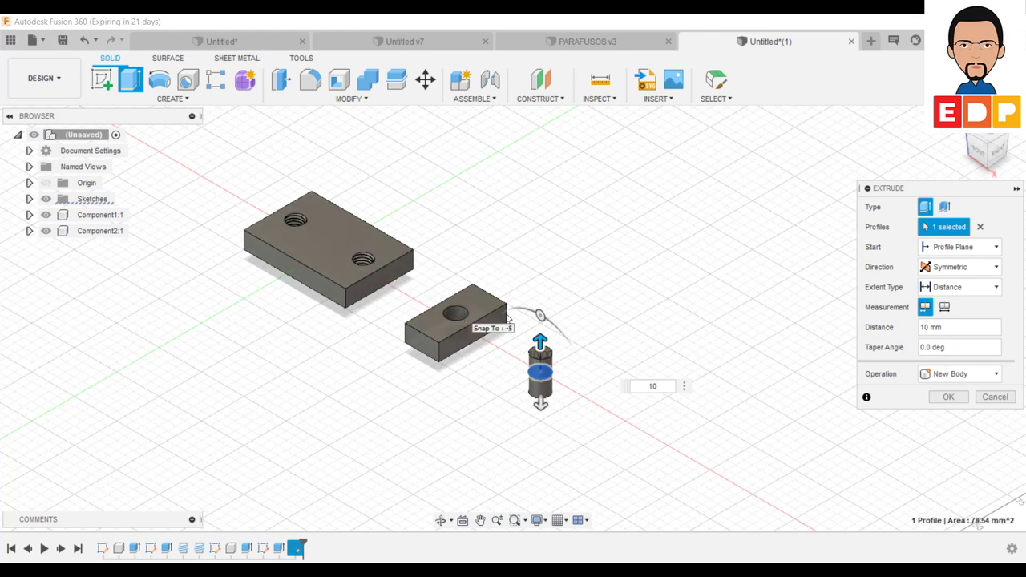
{"action": "left_click", "coordinate": [966, 373]}
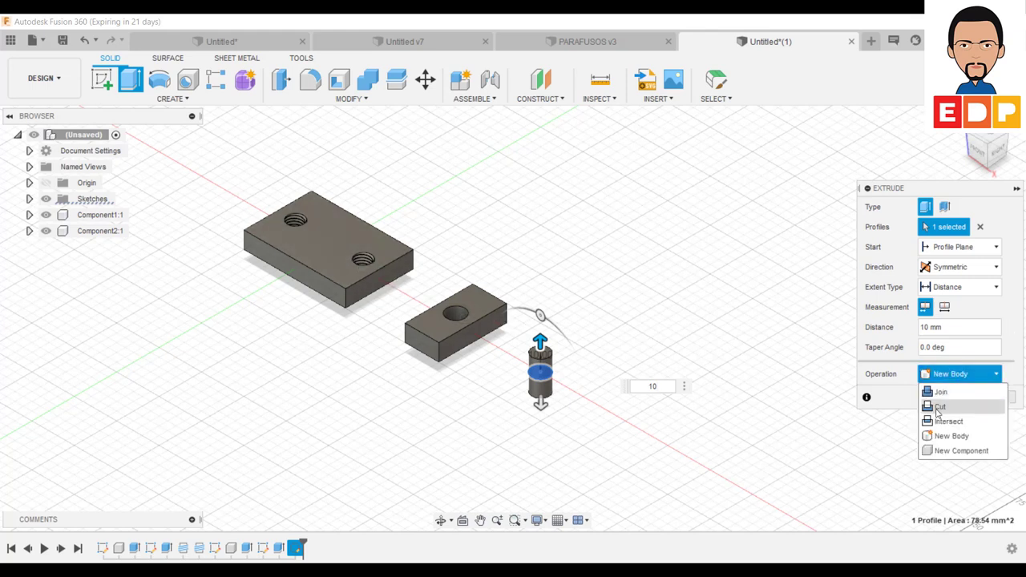
{"action": "left_click", "coordinate": [956, 453]}
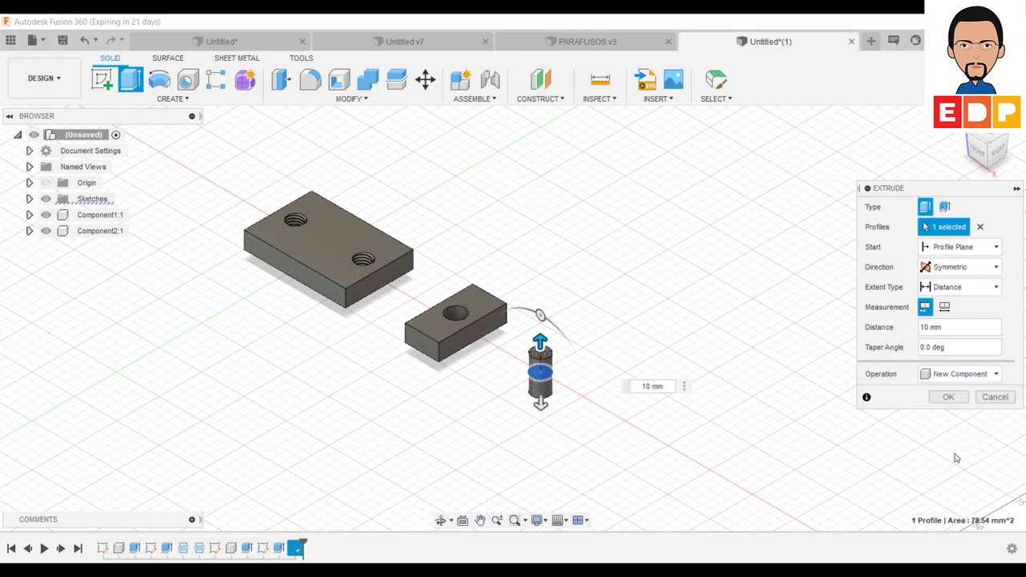
{"action": "left_click", "coordinate": [950, 397]}
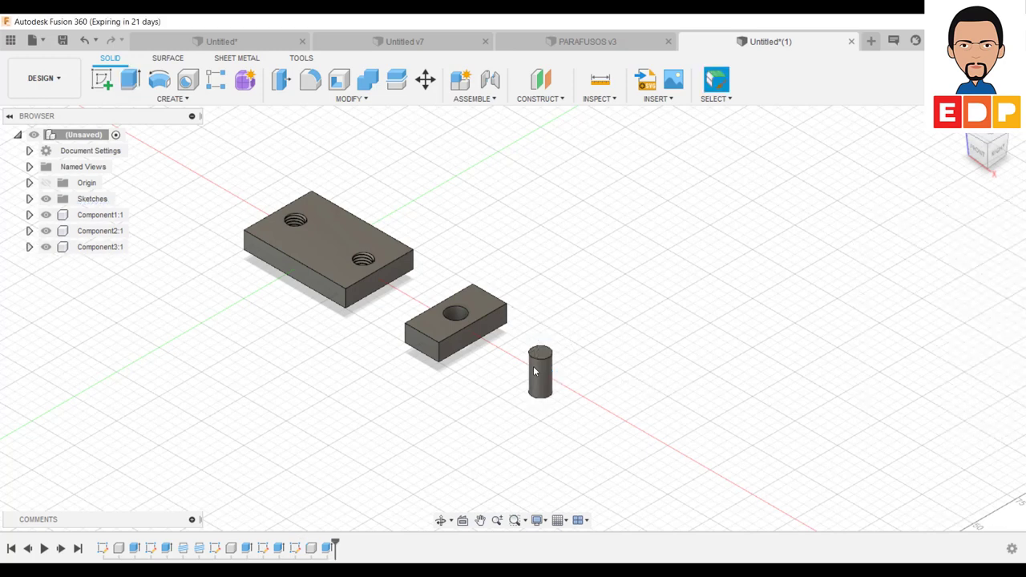
Zoom in on the cylinder and select its bottom edge
{"action": "left_click", "coordinate": [543, 379]}
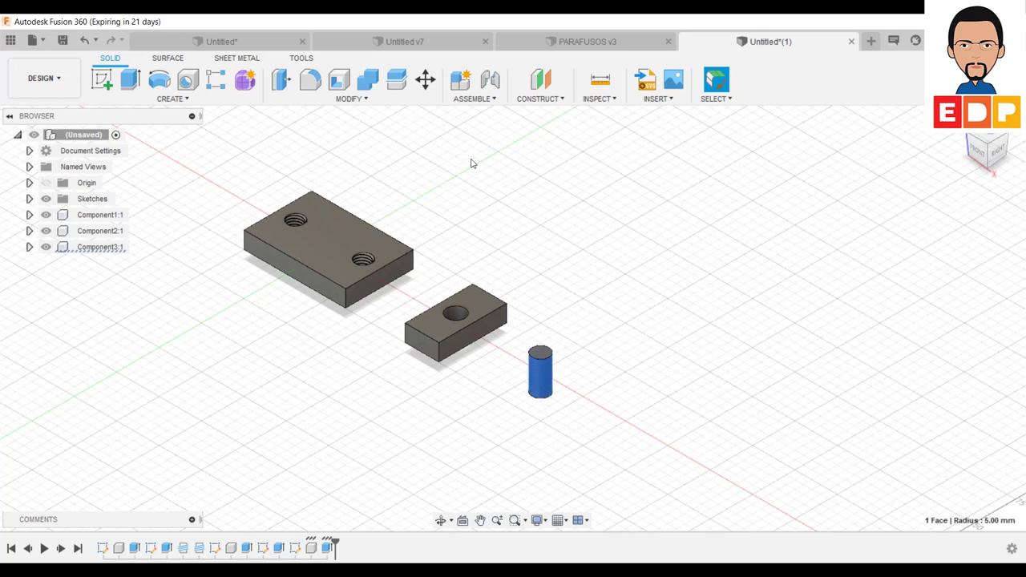
{"action": "scroll", "coordinate": [724, 298], "scroll_direction": "up", "scroll_amount": 2}
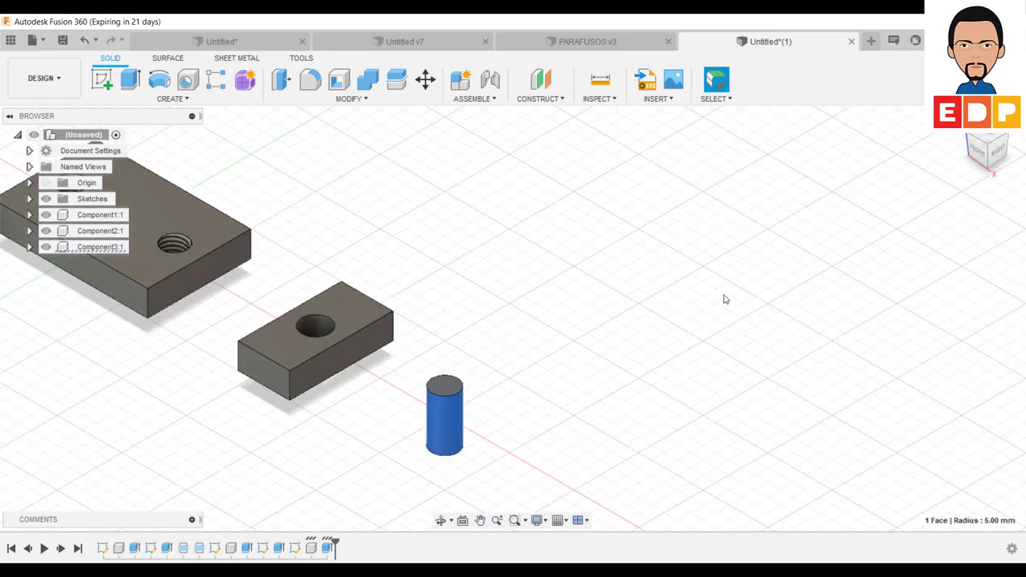
{"action": "scroll", "coordinate": [550, 412], "scroll_direction": "up", "scroll_amount": 2}
{"action": "scroll", "coordinate": [626, 331], "scroll_direction": "up", "scroll_amount": 2}
{"action": "left_click", "coordinate": [624, 333]}
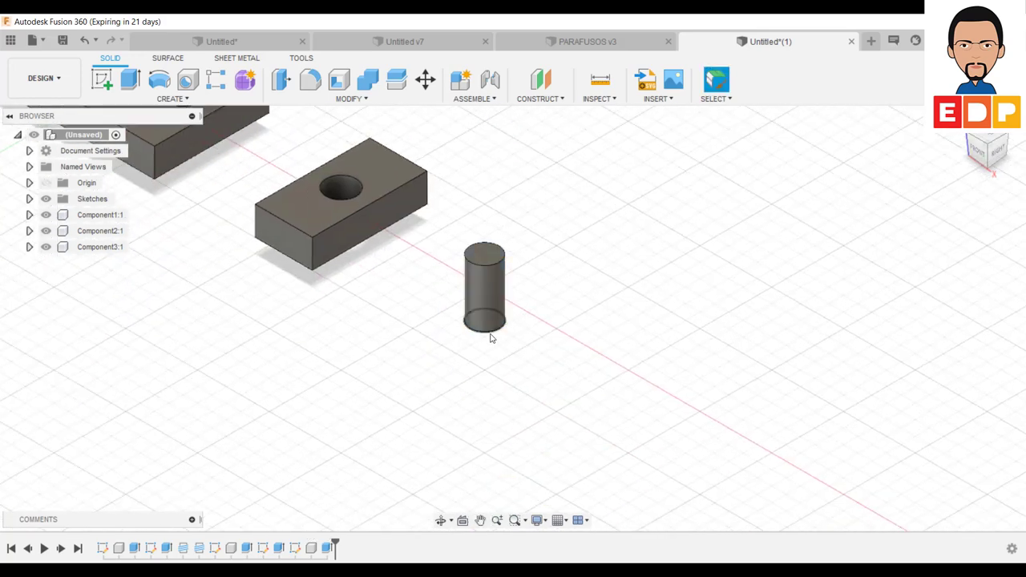
{"action": "left_click", "coordinate": [492, 338]}
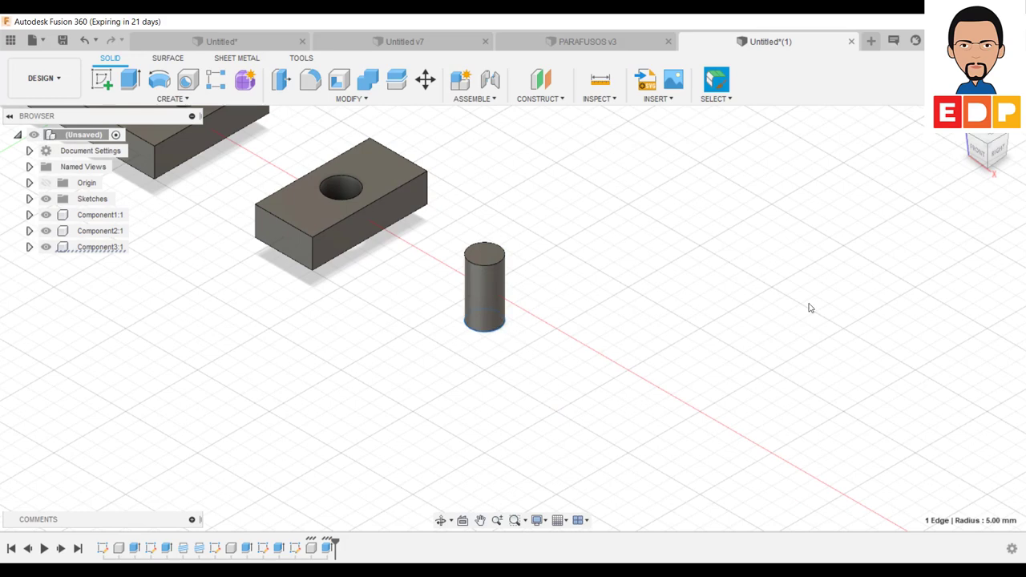
Apply a 1 mm equal-distance chamfer to the cylinder's bottom edge
{"action": "left_click", "coordinate": [322, 100]}
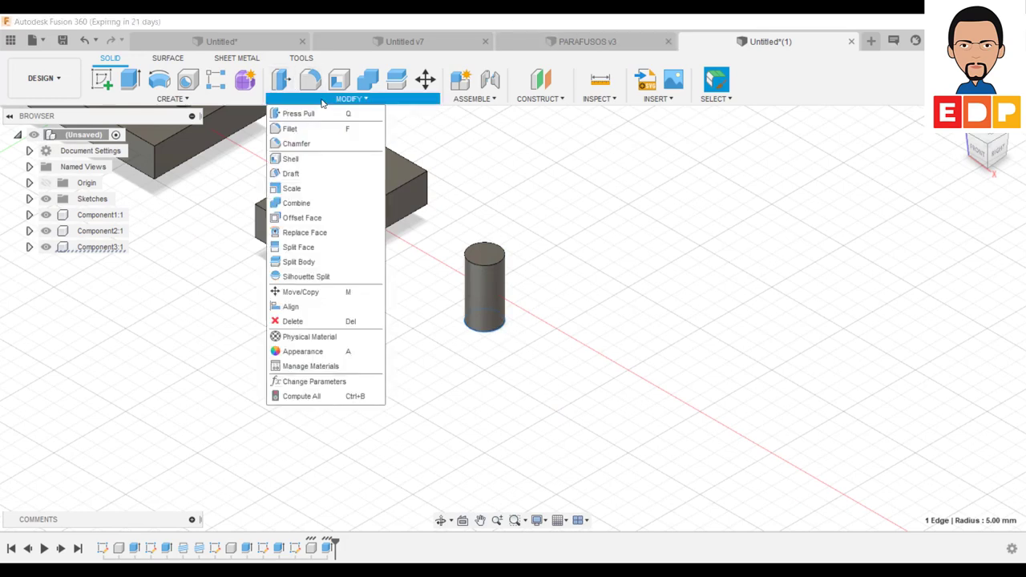
{"action": "left_click", "coordinate": [295, 144]}
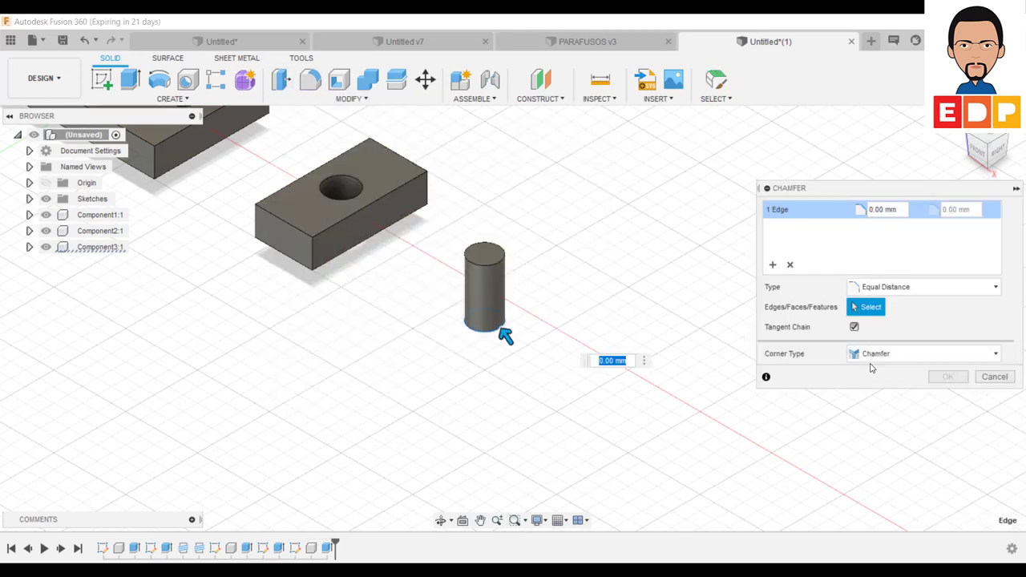
{"action": "left_click", "coordinate": [613, 361]}
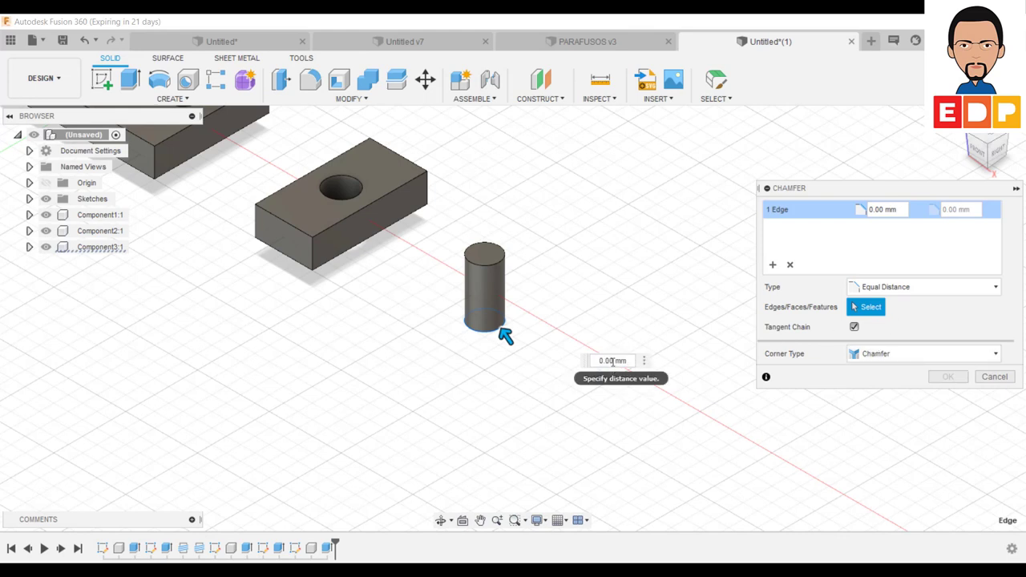
{"action": "type", "text": "1"}
{"action": "key", "text": "Return"}
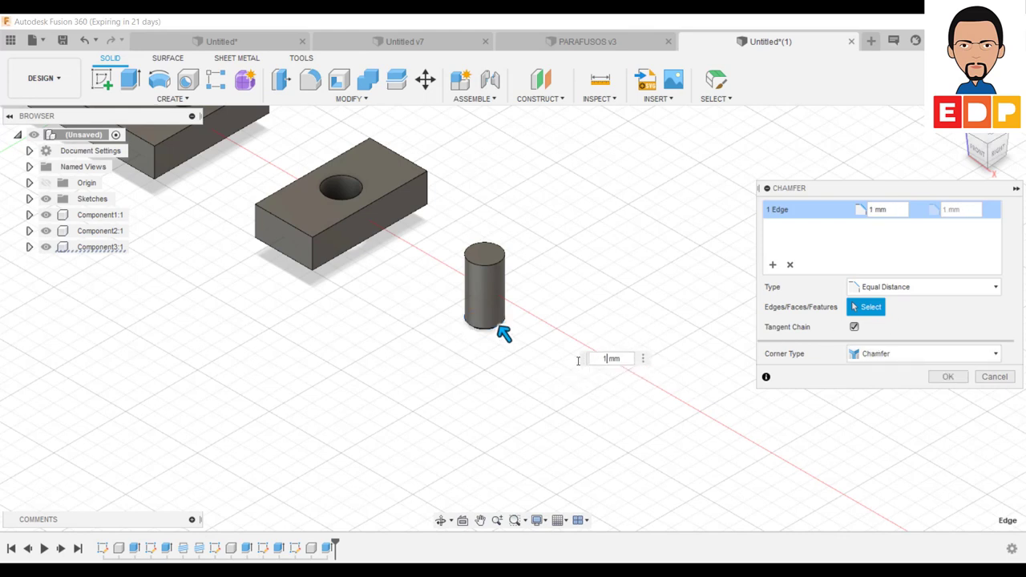
{"action": "left_click", "coordinate": [949, 377]}
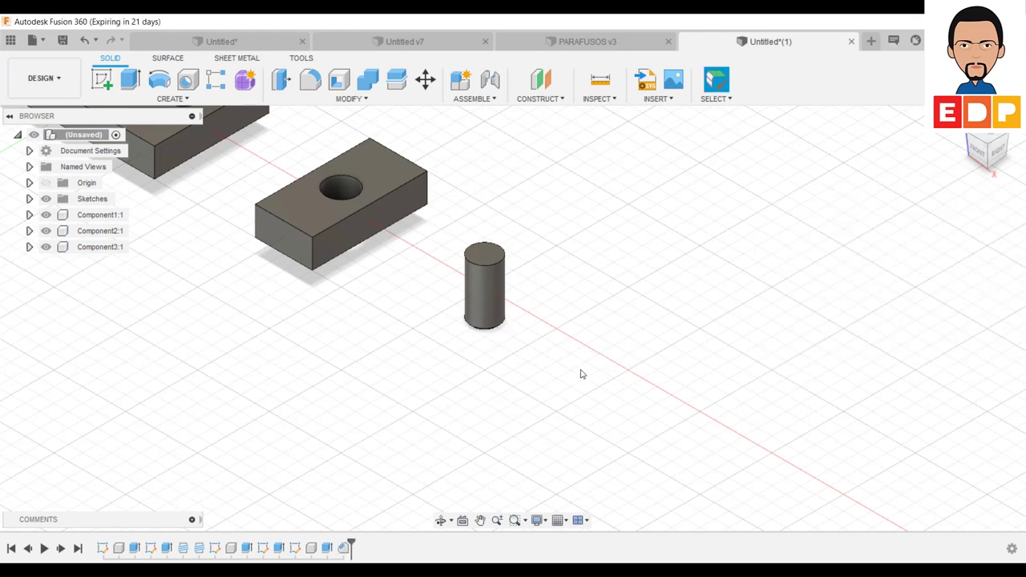
{"action": "left_click", "coordinate": [478, 297]}
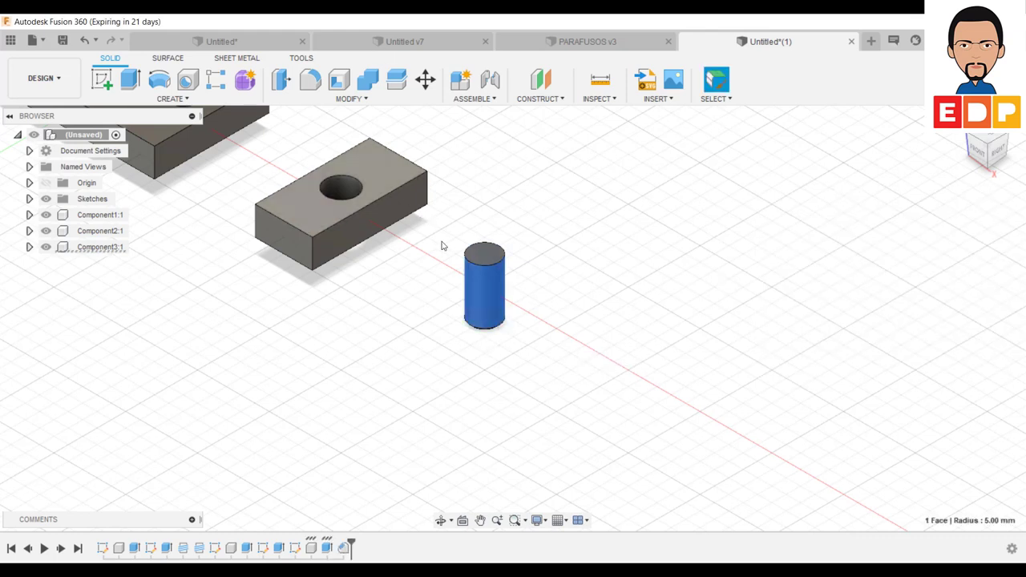
Add a modeled, full-length M10x1.5 ISO metric thread to the cylinder
{"action": "left_click", "coordinate": [151, 100]}
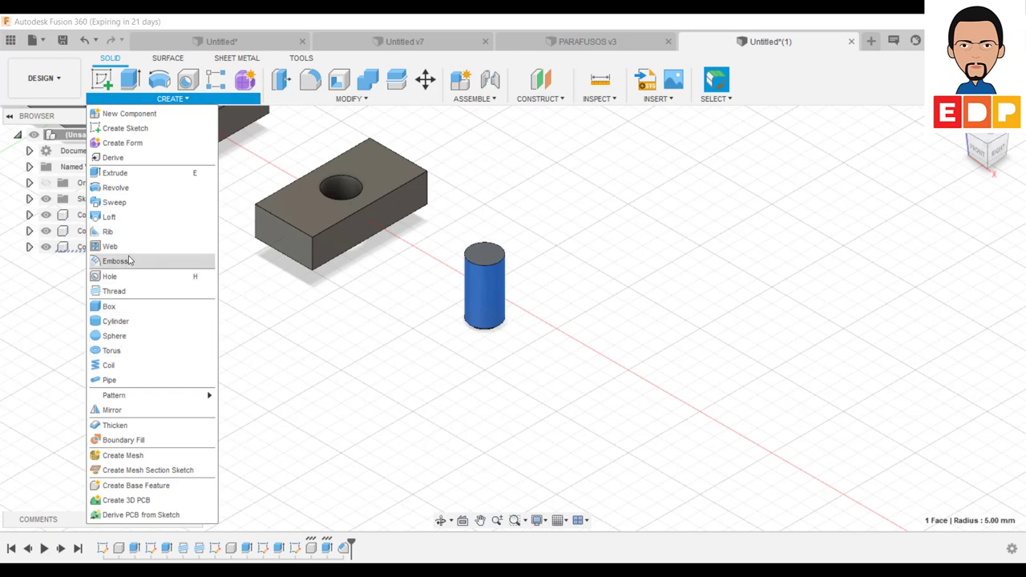
{"action": "left_click", "coordinate": [114, 291]}
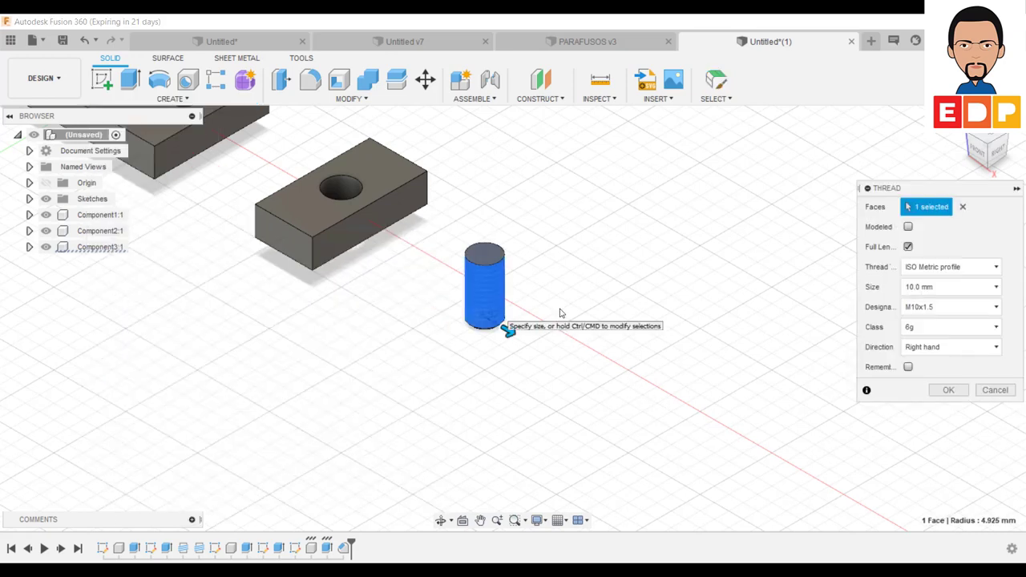
{"action": "left_click", "coordinate": [908, 228]}
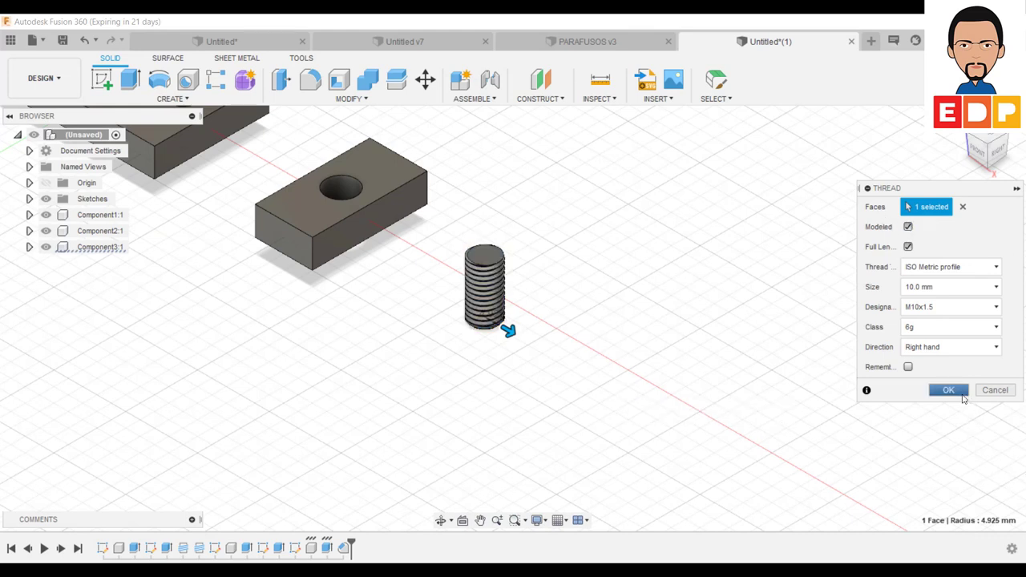
{"action": "left_click", "coordinate": [947, 390]}
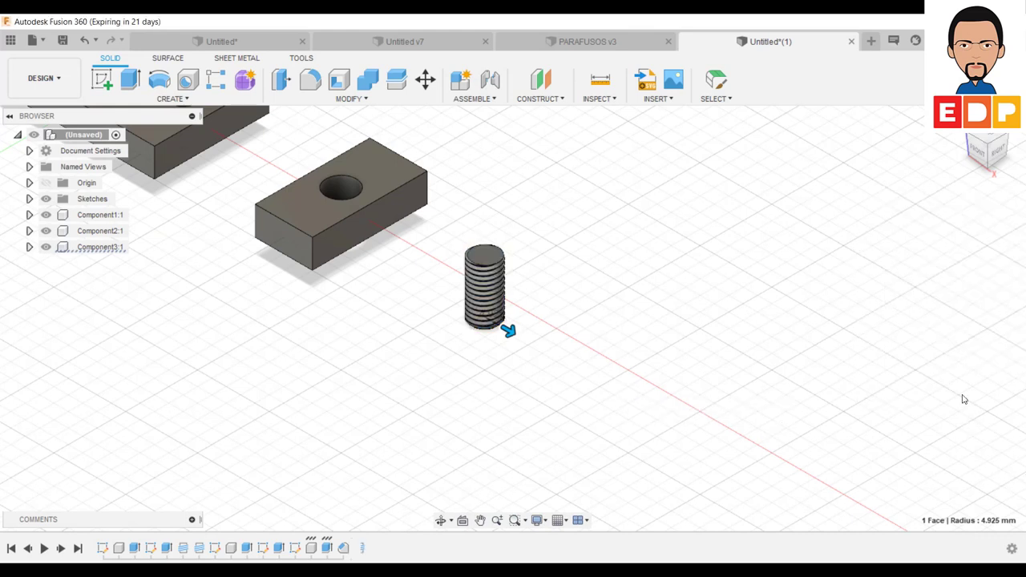
{"action": "left_click", "coordinate": [496, 259]}
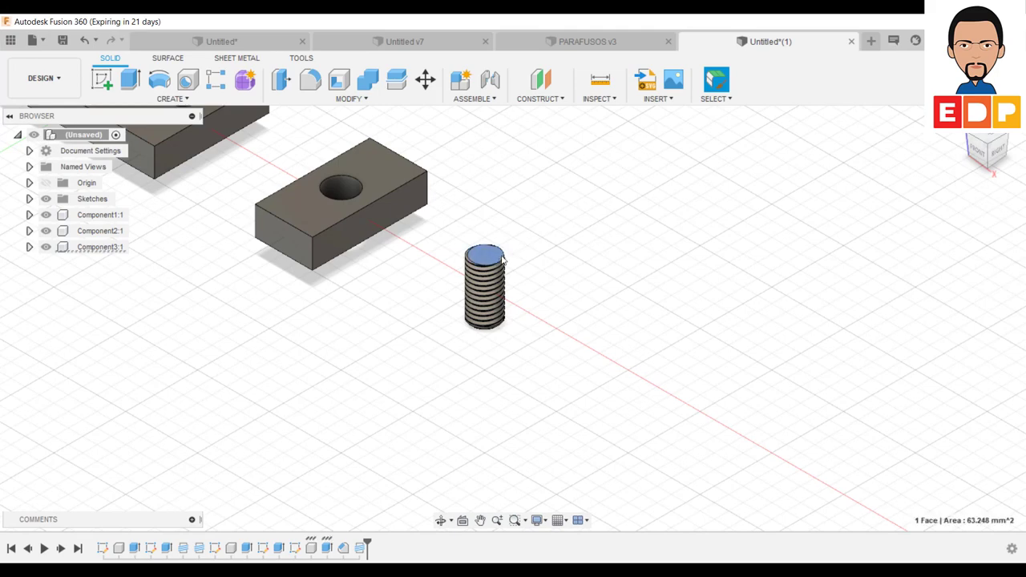
Sketch a Ø16 mm circle centred on the threaded rod's top face and finish the sketch
{"action": "left_click", "coordinate": [102, 79]}
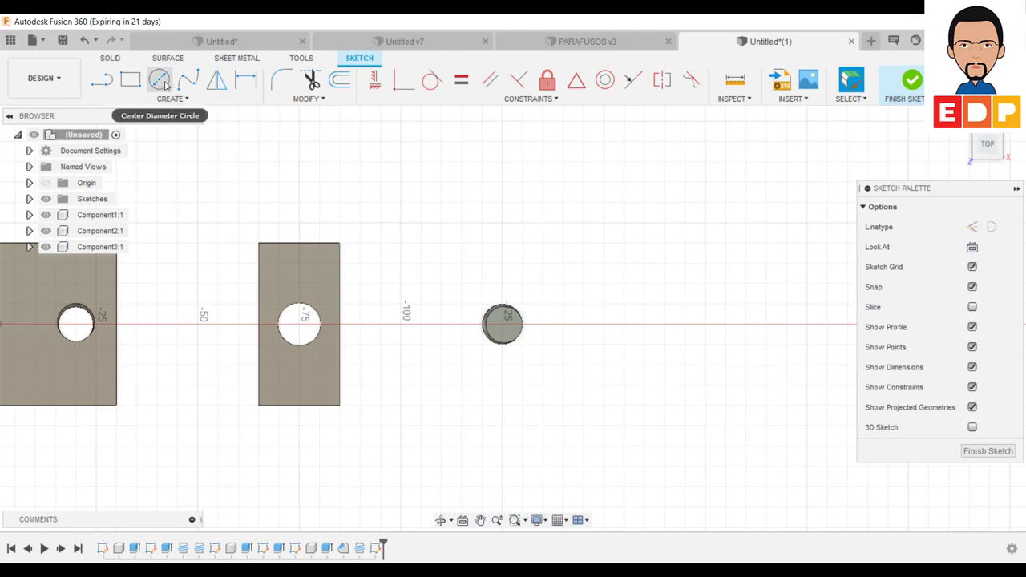
{"action": "left_click", "coordinate": [159, 79]}
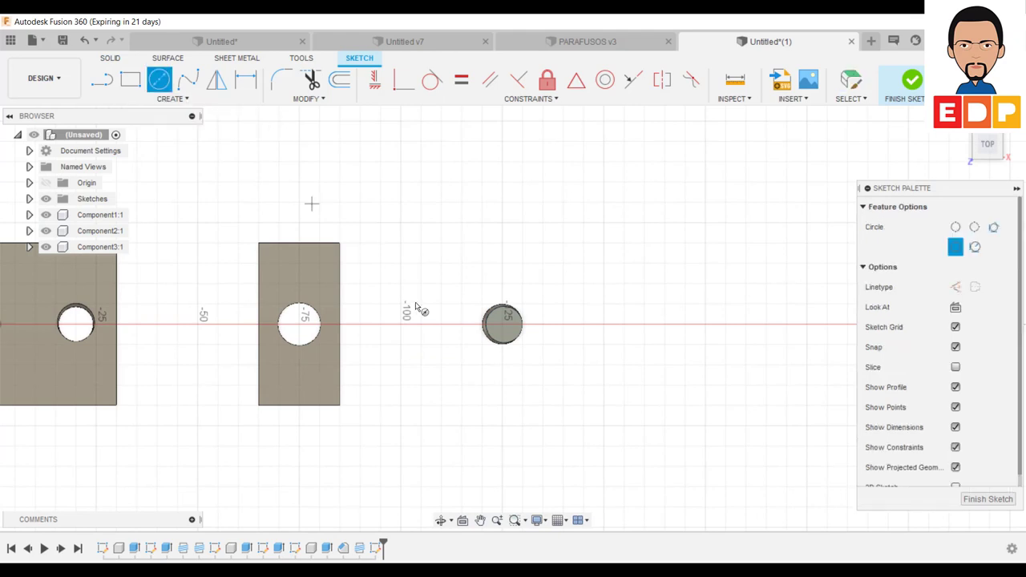
{"action": "left_click", "coordinate": [503, 324]}
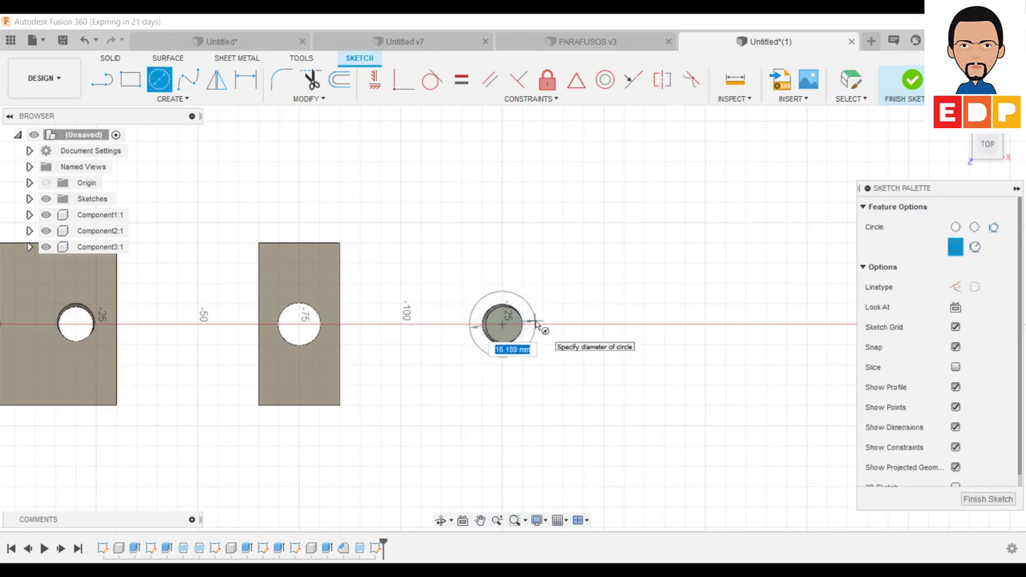
{"action": "left_click", "coordinate": [539, 326]}
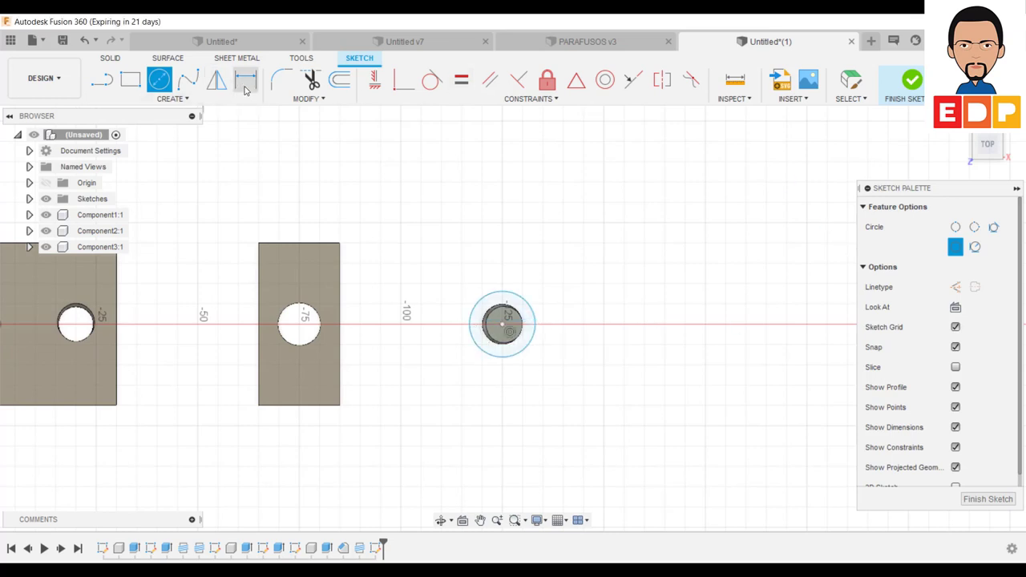
{"action": "left_click", "coordinate": [245, 90]}
{"action": "left_click", "coordinate": [530, 308]}
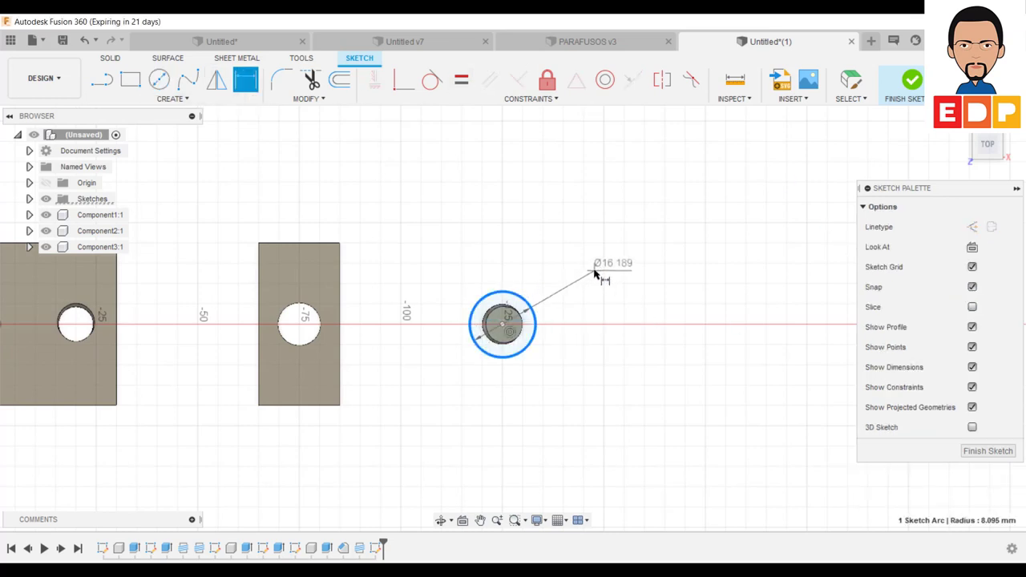
{"action": "left_click", "coordinate": [595, 274]}
{"action": "type", "text": "16"}
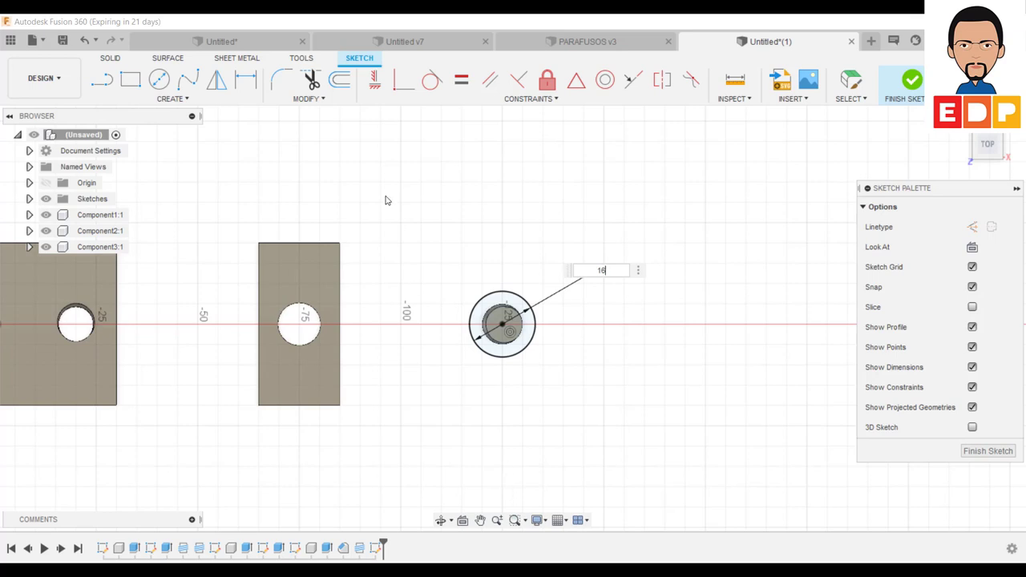
{"action": "left_click", "coordinate": [988, 450]}
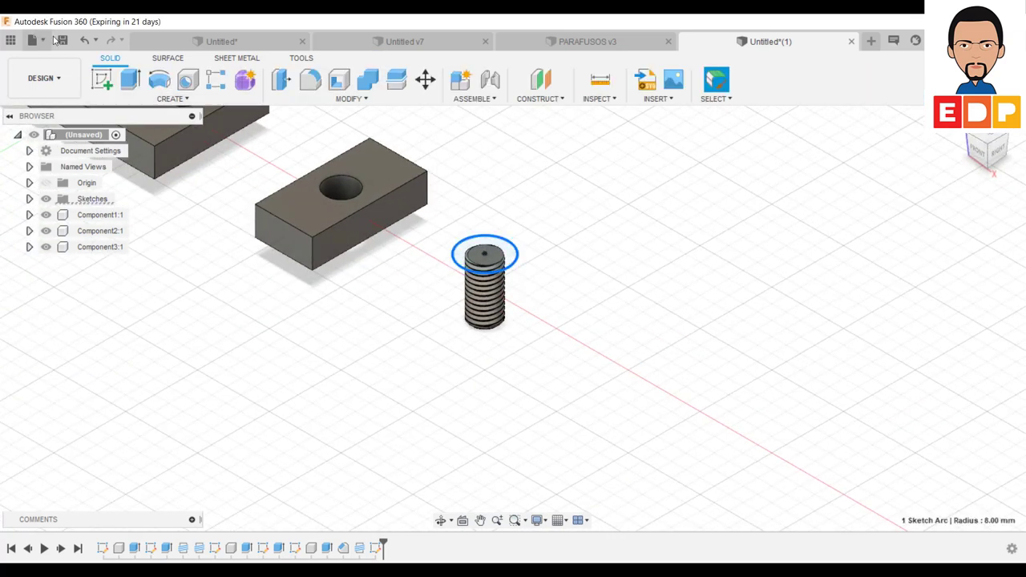
Extrude both circle profiles 10 mm upward, joining them to the rod as the screw head
{"action": "left_click", "coordinate": [130, 78]}
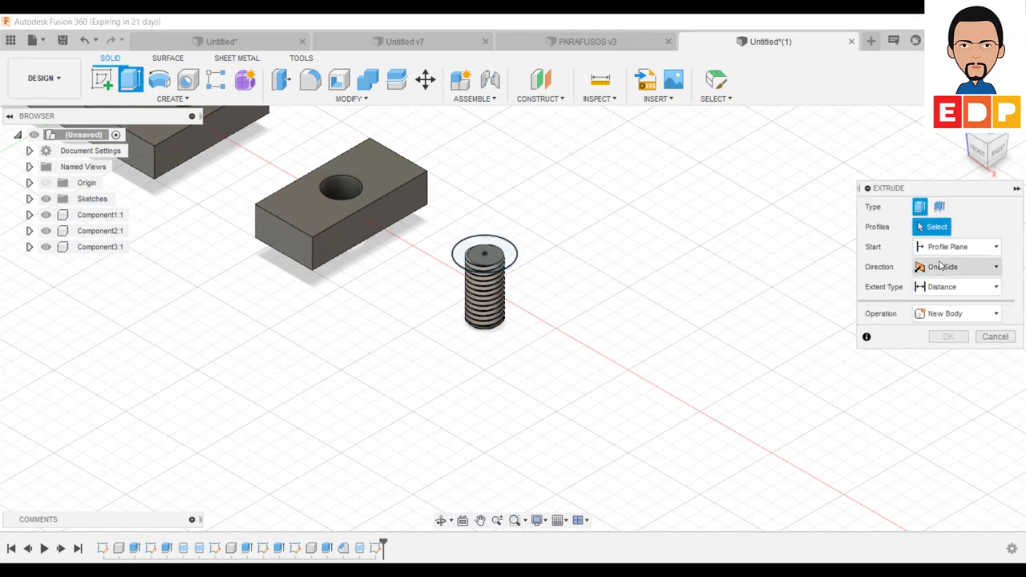
{"action": "left_click", "coordinate": [959, 314]}
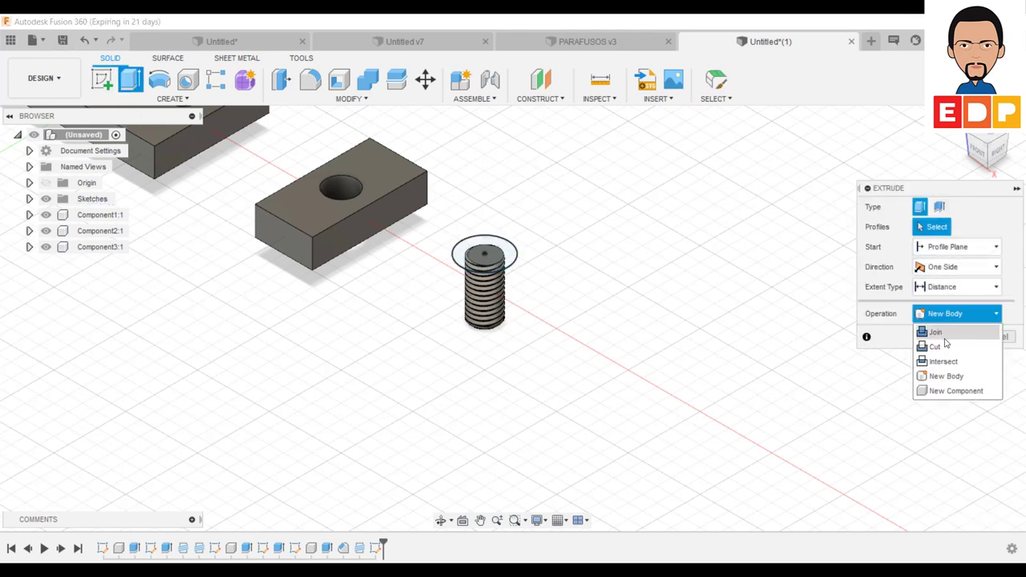
{"action": "left_click", "coordinate": [945, 332]}
{"action": "left_click", "coordinate": [498, 263]}
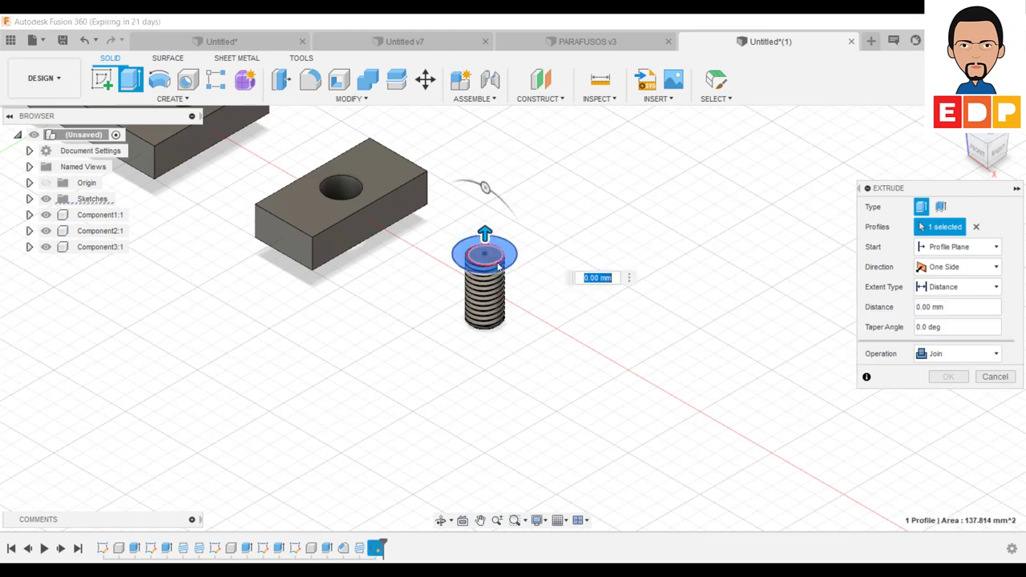
{"action": "left_click", "coordinate": [492, 262]}
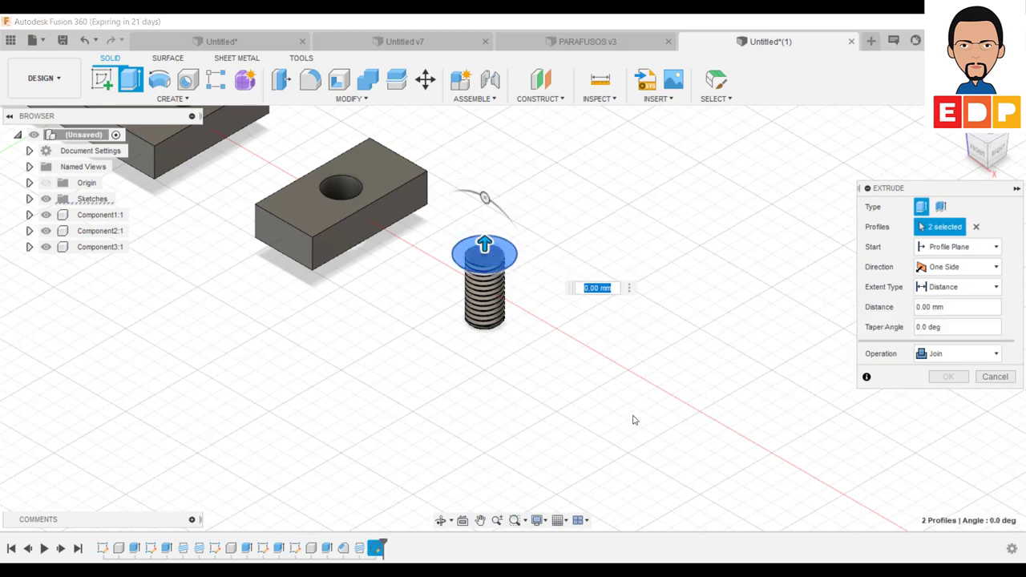
{"action": "type", "text": "10"}
{"action": "key", "text": "Return"}
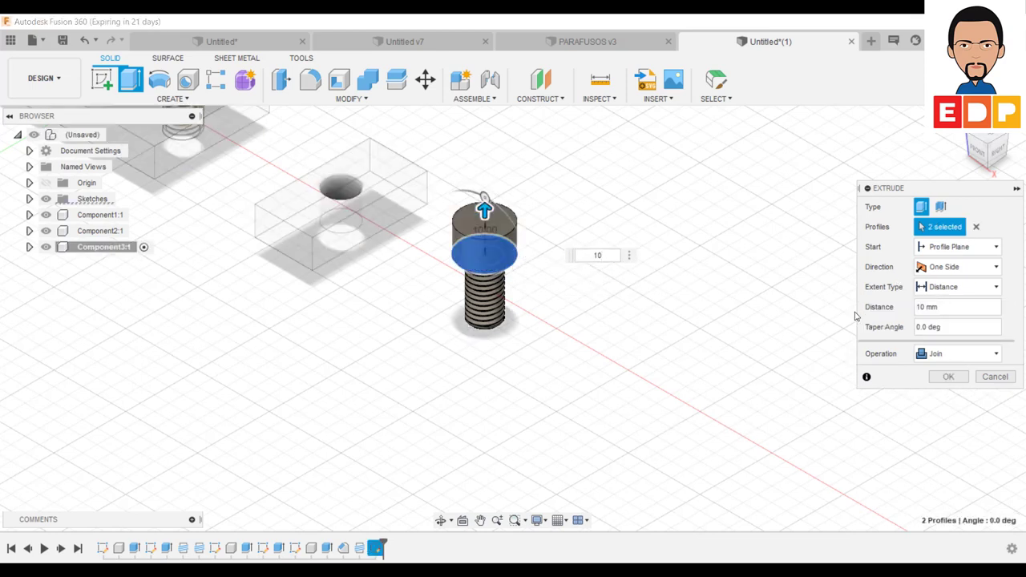
{"action": "left_click", "coordinate": [948, 377]}
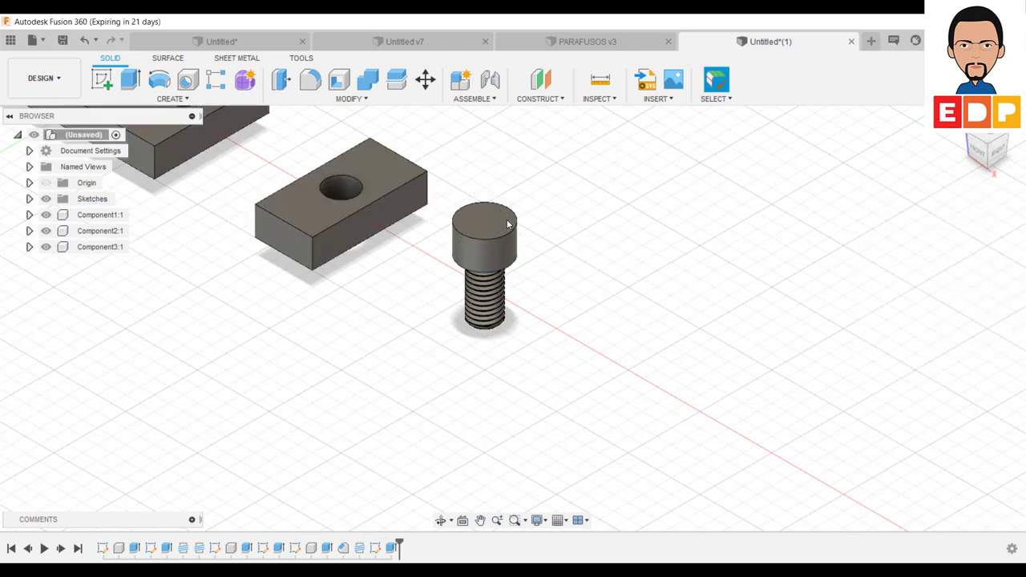
{"action": "left_click", "coordinate": [503, 224]}
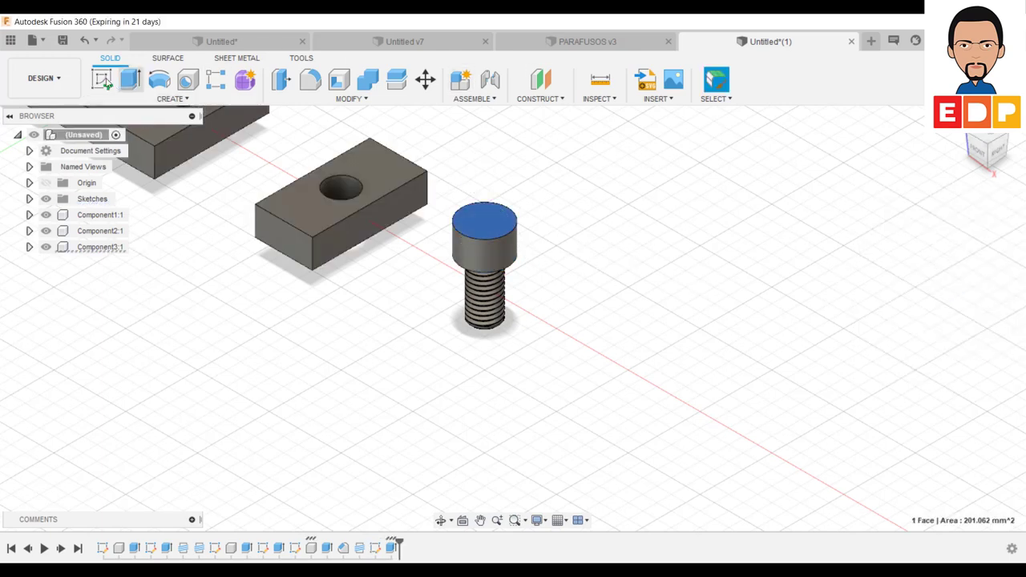
On a new sketch on the head's top face, draw a circumscribed hexagon at its centre
{"action": "left_click", "coordinate": [103, 80]}
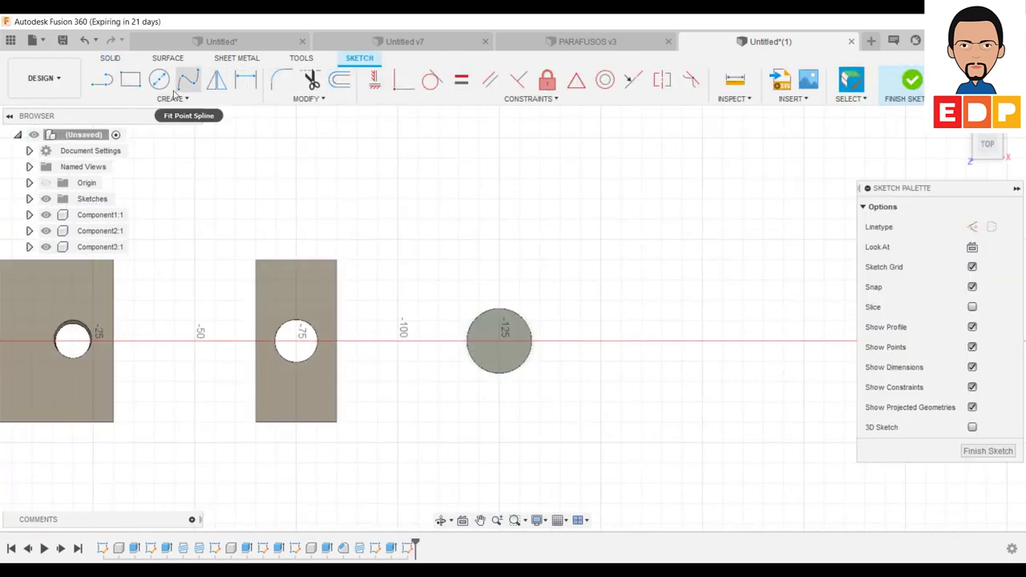
{"action": "left_click", "coordinate": [171, 98]}
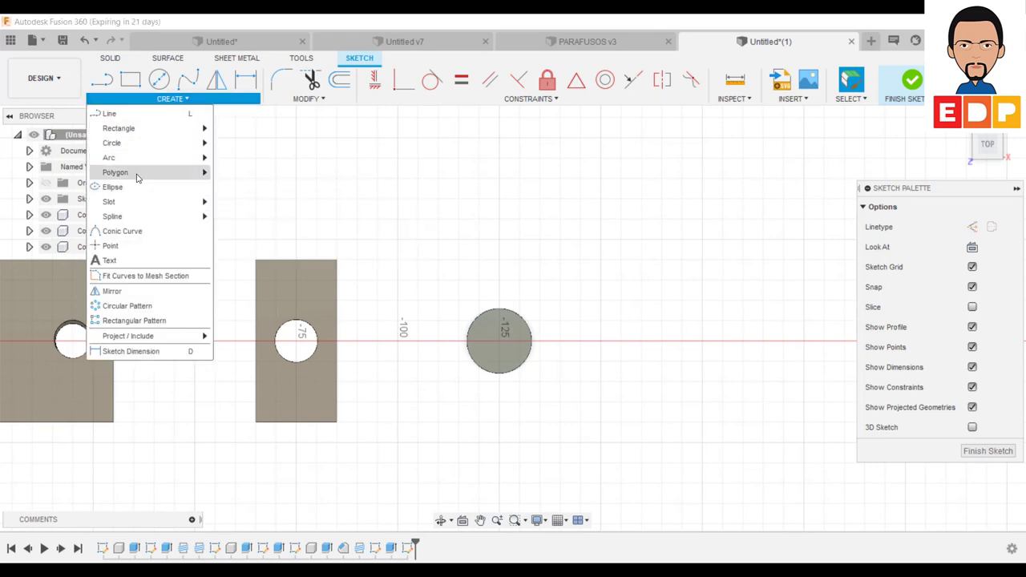
{"action": "mouse_move", "coordinate": [115, 172]}
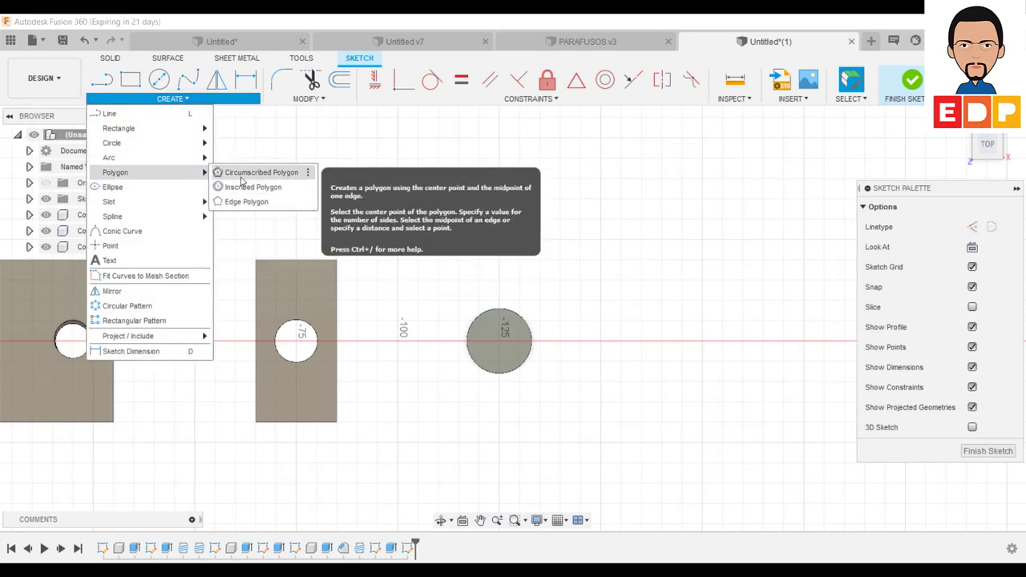
{"action": "left_click", "coordinate": [248, 187]}
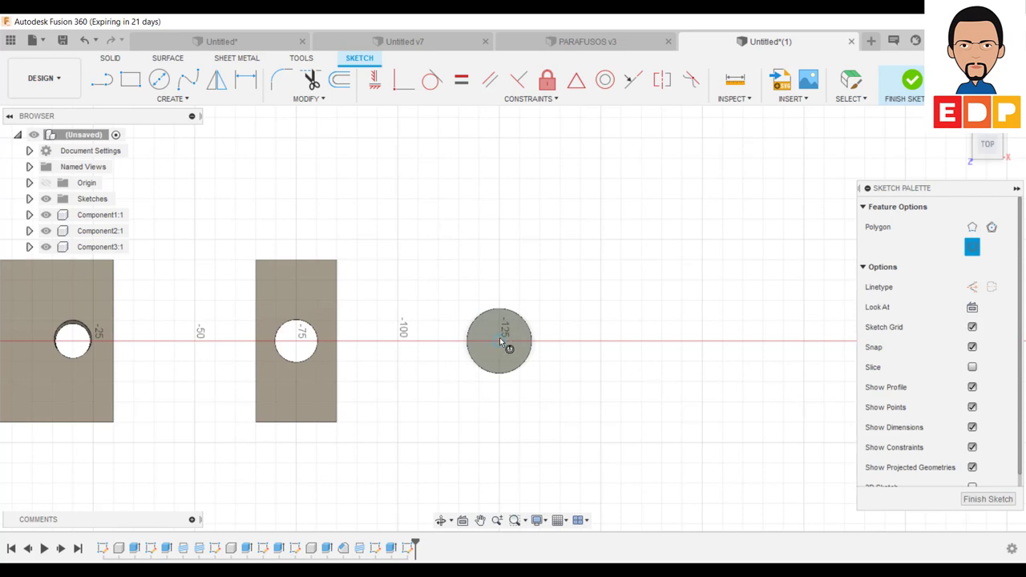
{"action": "left_click", "coordinate": [500, 338]}
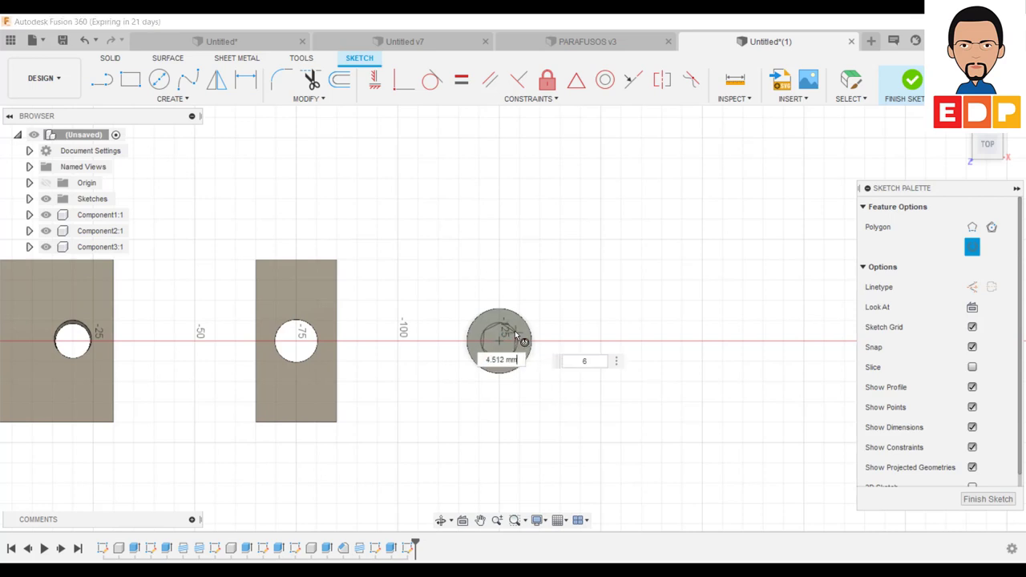
{"action": "left_click", "coordinate": [517, 333]}
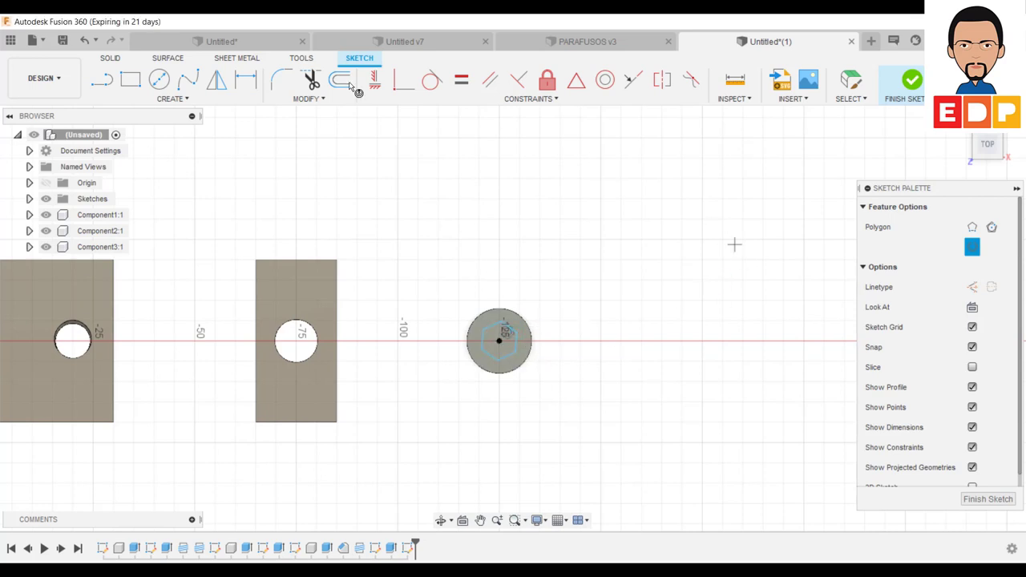
Dimension the hexagon to 8 mm across flats and finish the sketch
{"action": "left_click", "coordinate": [245, 80]}
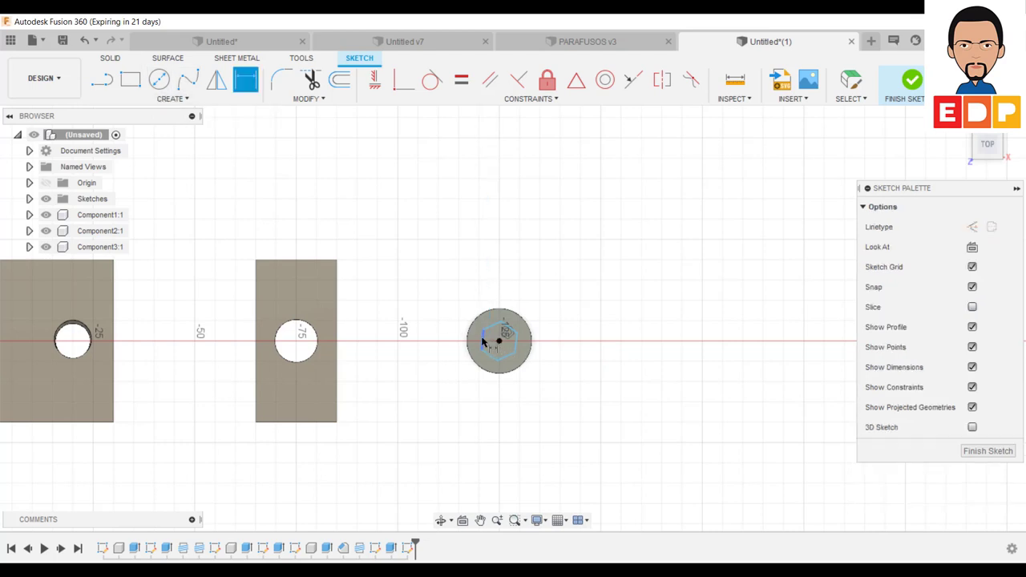
{"action": "left_click", "coordinate": [483, 341]}
{"action": "left_click", "coordinate": [517, 343]}
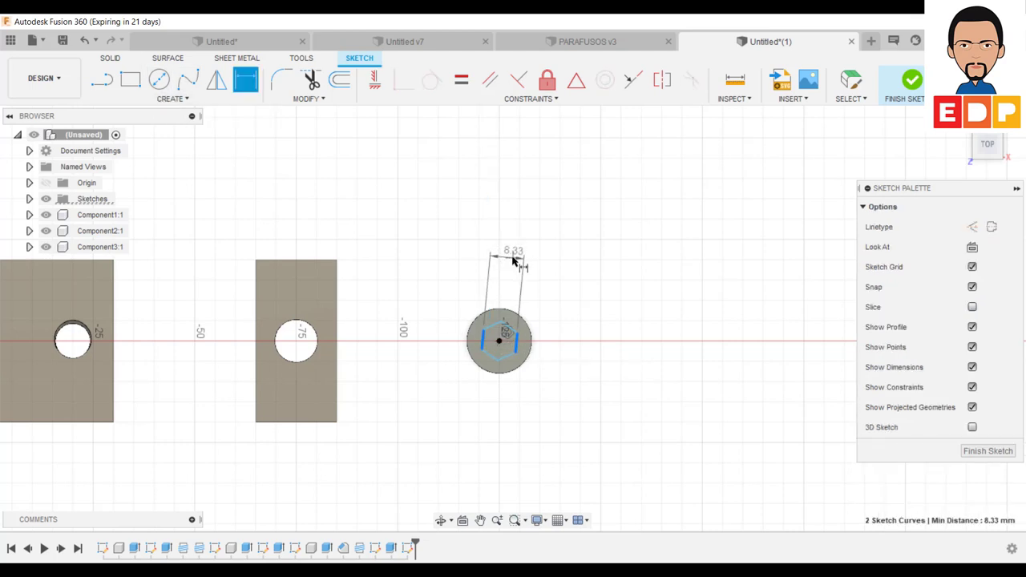
{"action": "left_click", "coordinate": [514, 260]}
{"action": "type", "text": "8"}
{"action": "key", "text": "Return"}
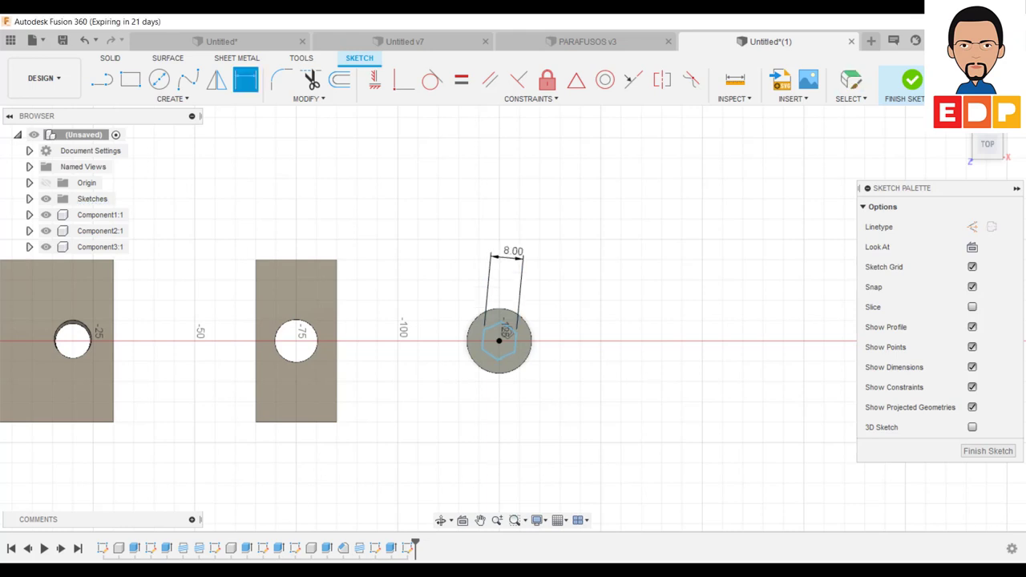
{"action": "left_click", "coordinate": [990, 451]}
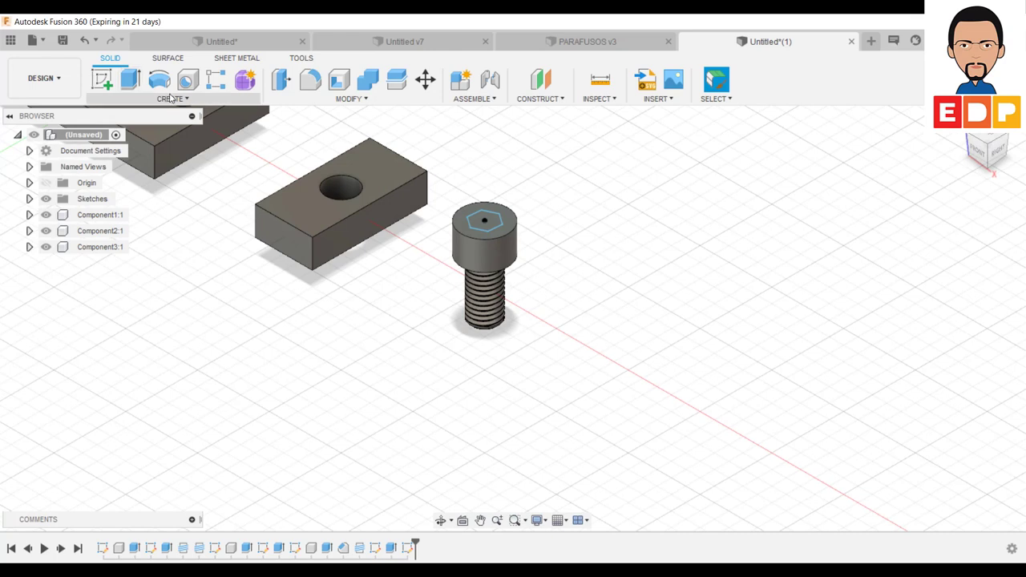
Extrude the hexagon profile -5 mm as a cut, forming the hex socket
{"action": "left_click", "coordinate": [129, 87]}
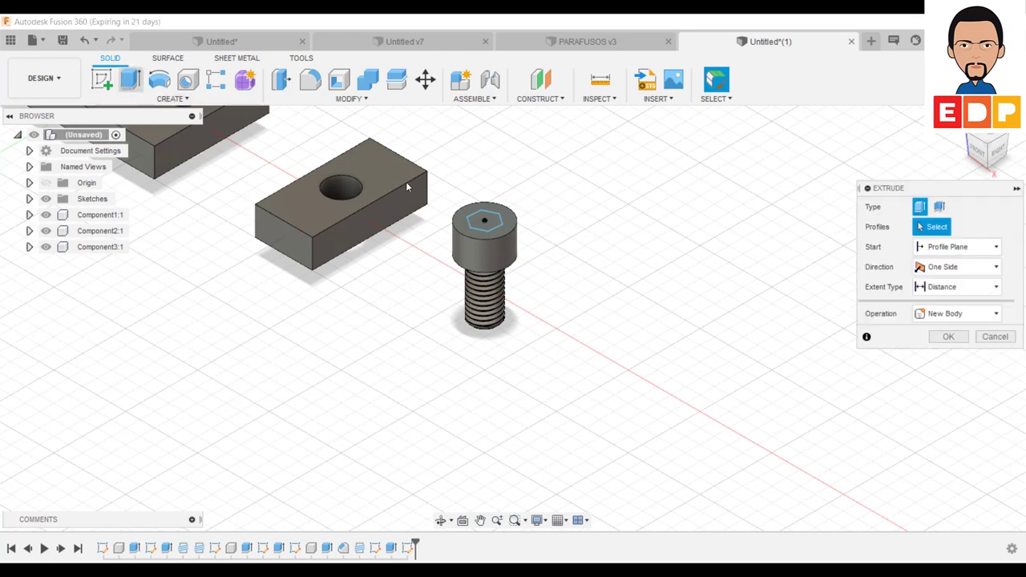
{"action": "left_click", "coordinate": [487, 225]}
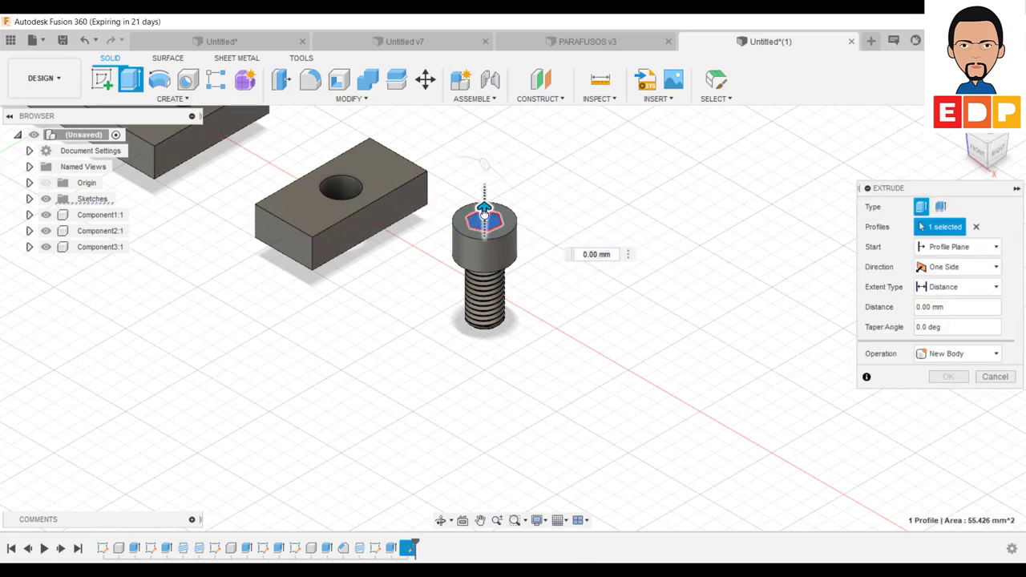
{"action": "type", "text": "-5"}
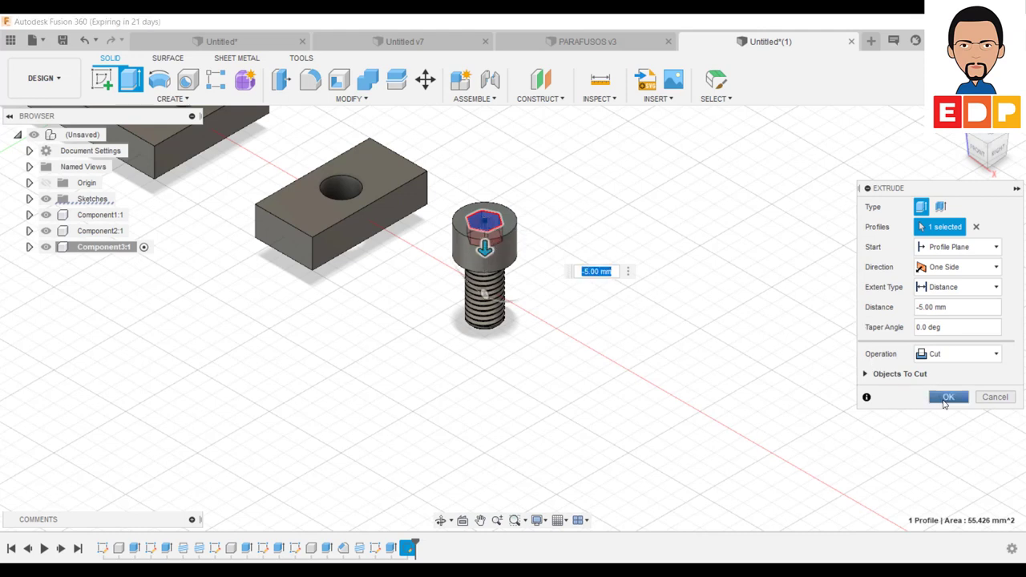
{"action": "left_click", "coordinate": [945, 398]}
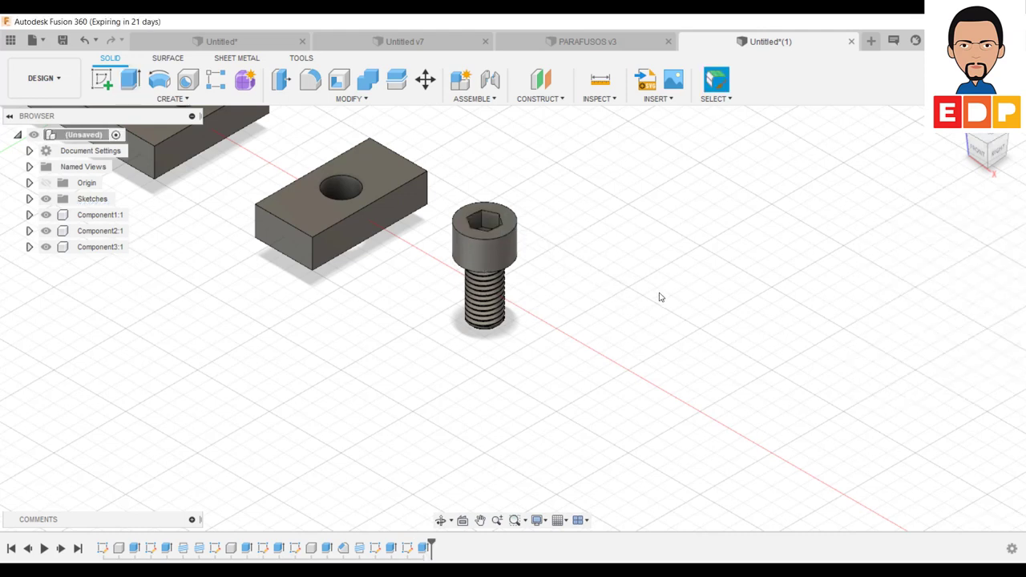
{"action": "middle_click_drag", "start_coordinate": [659, 297], "coordinate": [862, 414]}
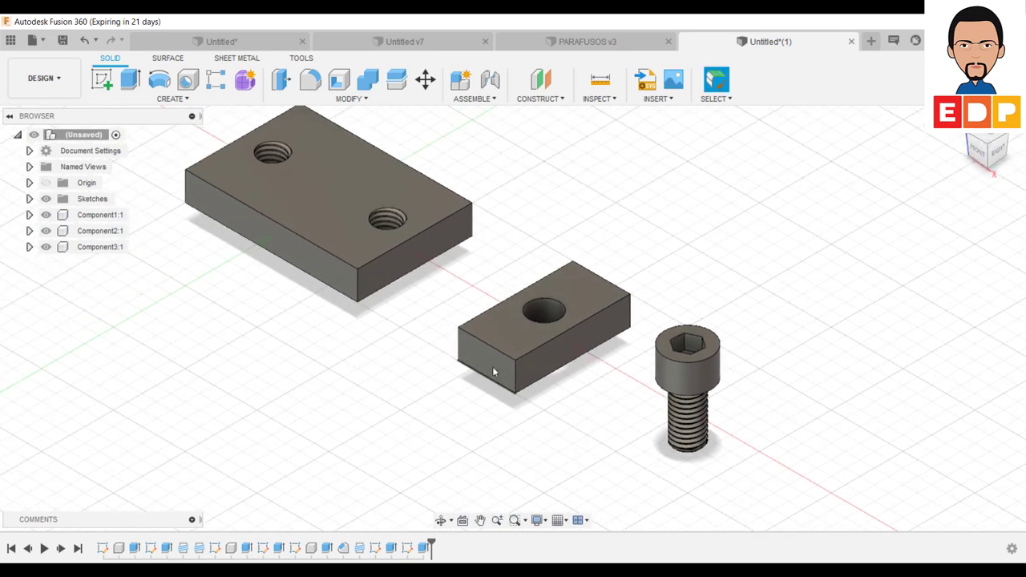
Copy block Component2:1 and place the copy 165 mm back along X
{"action": "scroll", "coordinate": [874, 324], "scroll_direction": "up", "scroll_amount": 2}
{"action": "scroll", "coordinate": [873, 324], "scroll_direction": "down", "scroll_amount": 3}
{"action": "scroll", "coordinate": [871, 329], "scroll_direction": "down", "scroll_amount": 2}
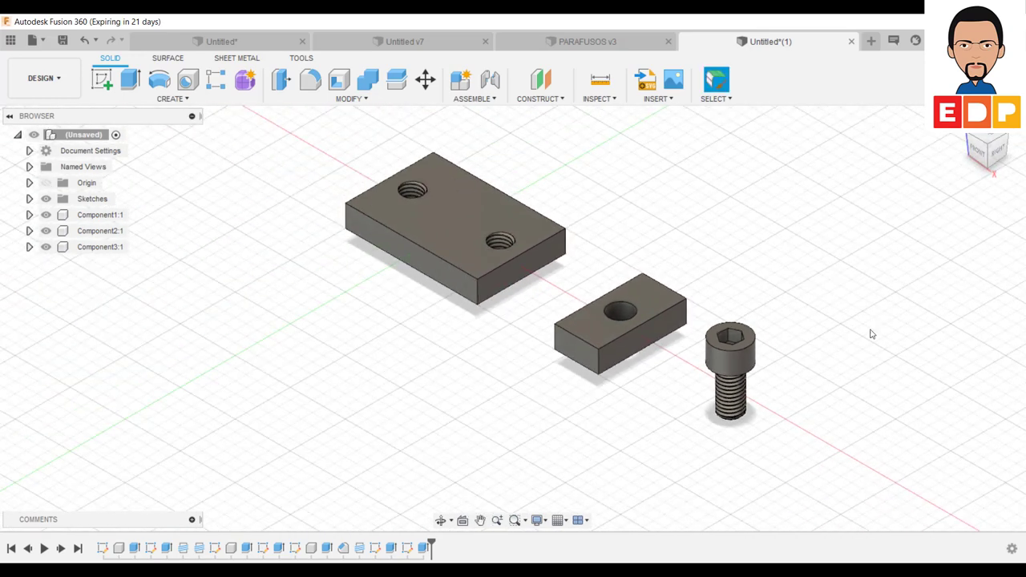
{"action": "left_click", "coordinate": [86, 232]}
{"action": "right_click", "coordinate": [85, 235]}
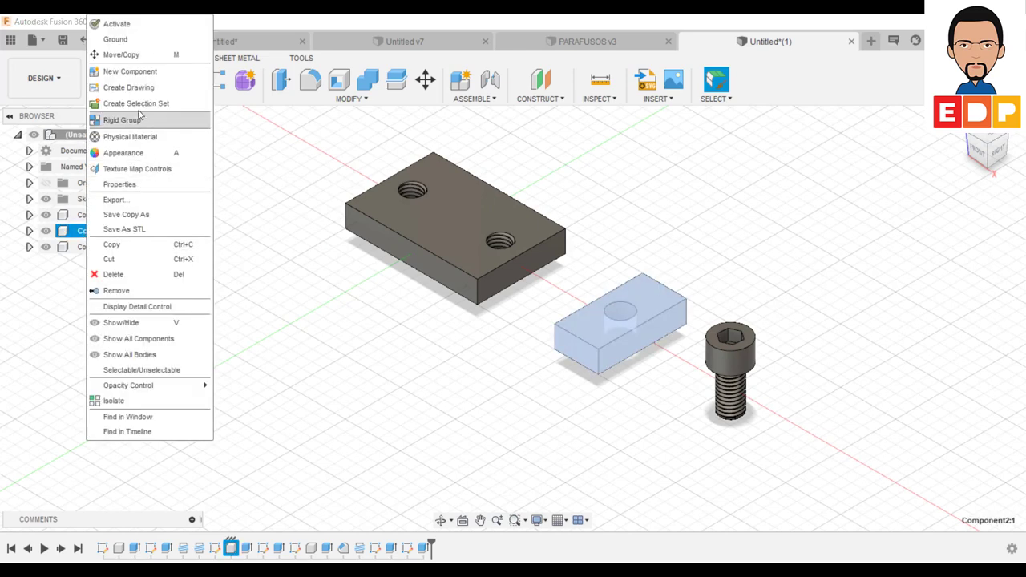
{"action": "left_click", "coordinate": [141, 59]}
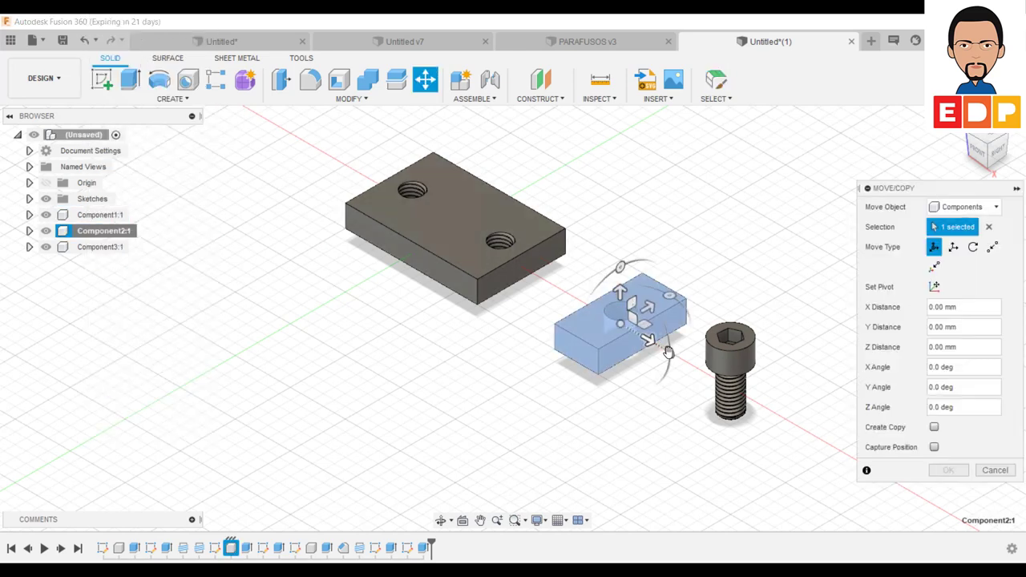
{"action": "left_click", "coordinate": [934, 429]}
{"action": "mouse_move", "coordinate": [648, 338]}
{"action": "left_mouse_down"}
{"action": "mouse_move", "coordinate": [251, 154]}
{"action": "mouse_move", "coordinate": [273, 168]}
{"action": "left_mouse_up"}
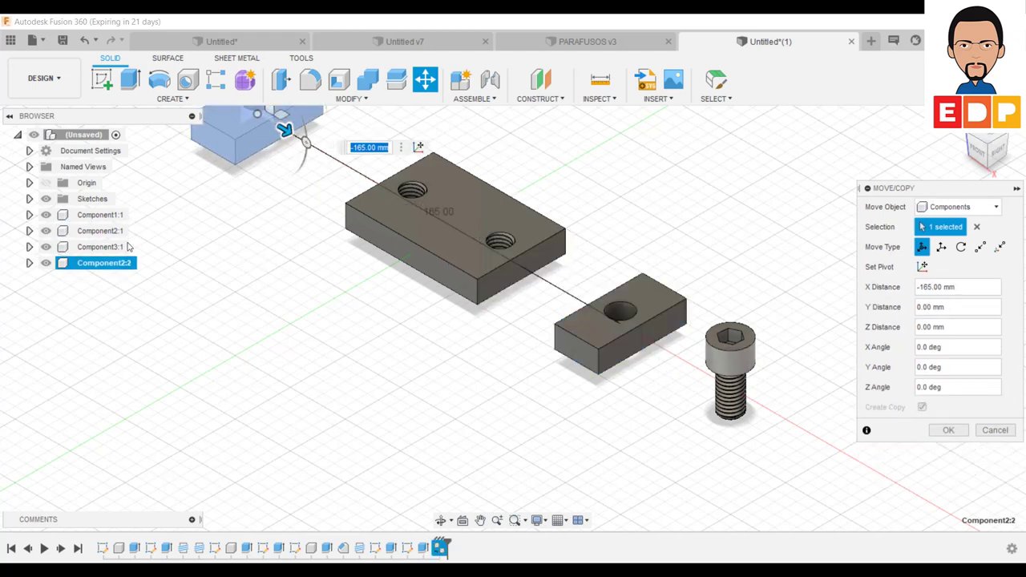
{"action": "left_click", "coordinate": [951, 431]}
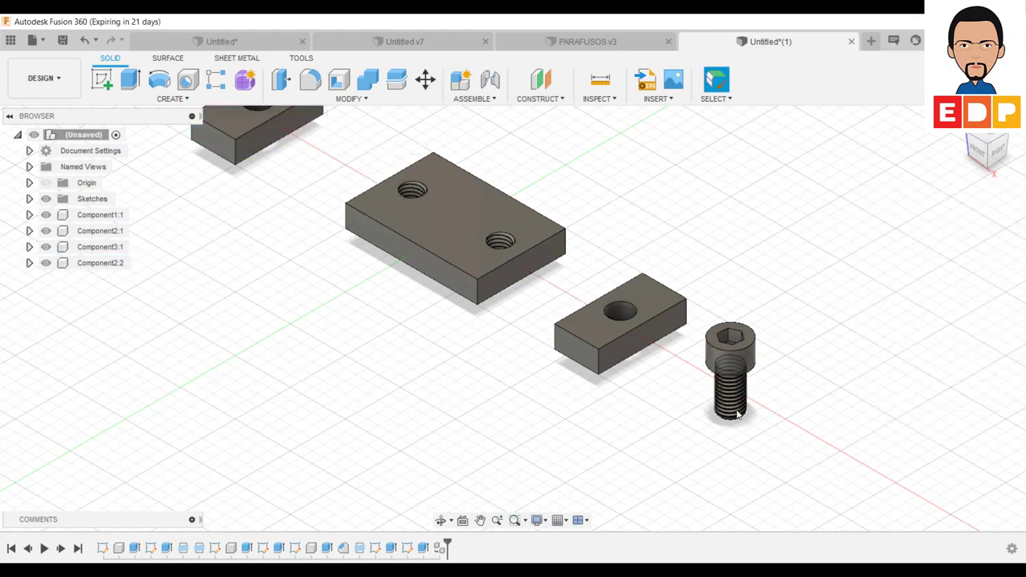
Copy screw Component3:1 and place the copy 180 mm back along X
{"action": "left_click", "coordinate": [103, 248]}
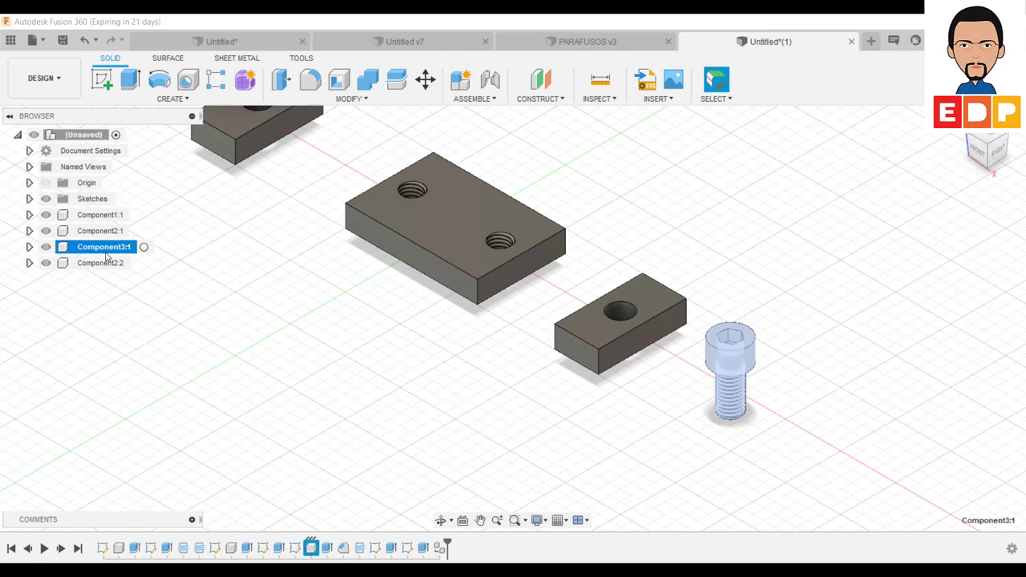
{"action": "right_click", "coordinate": [106, 255]}
{"action": "left_click", "coordinate": [144, 69]}
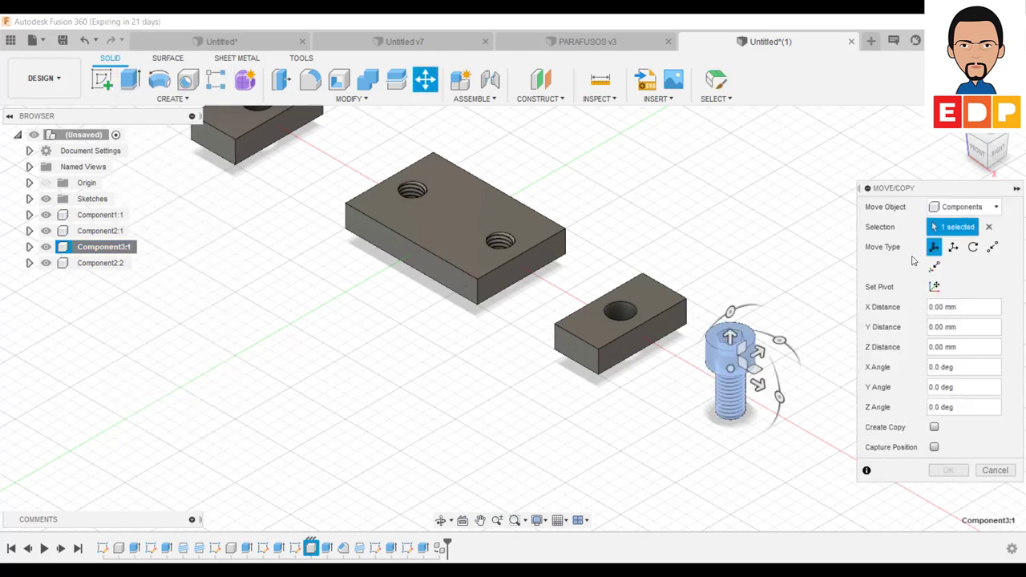
{"action": "left_click", "coordinate": [934, 427]}
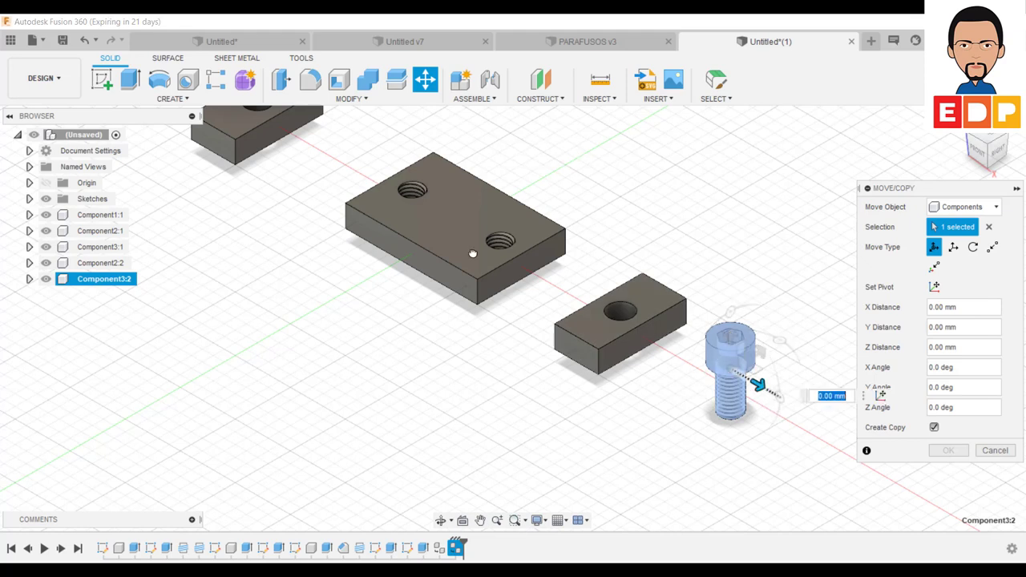
{"action": "left_click_drag", "start_coordinate": [758, 386], "coordinate": [363, 156]}
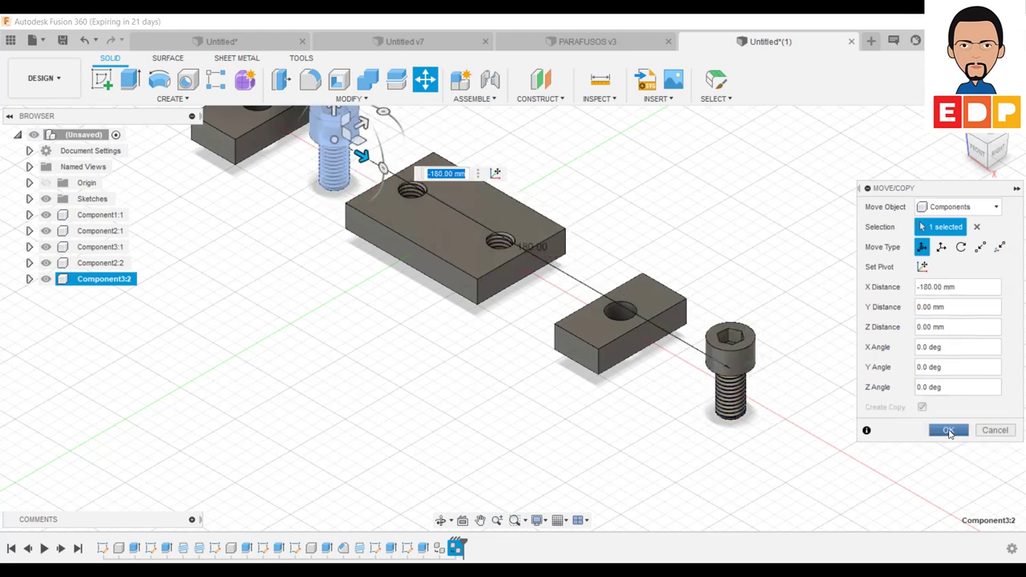
{"action": "left_click", "coordinate": [949, 450]}
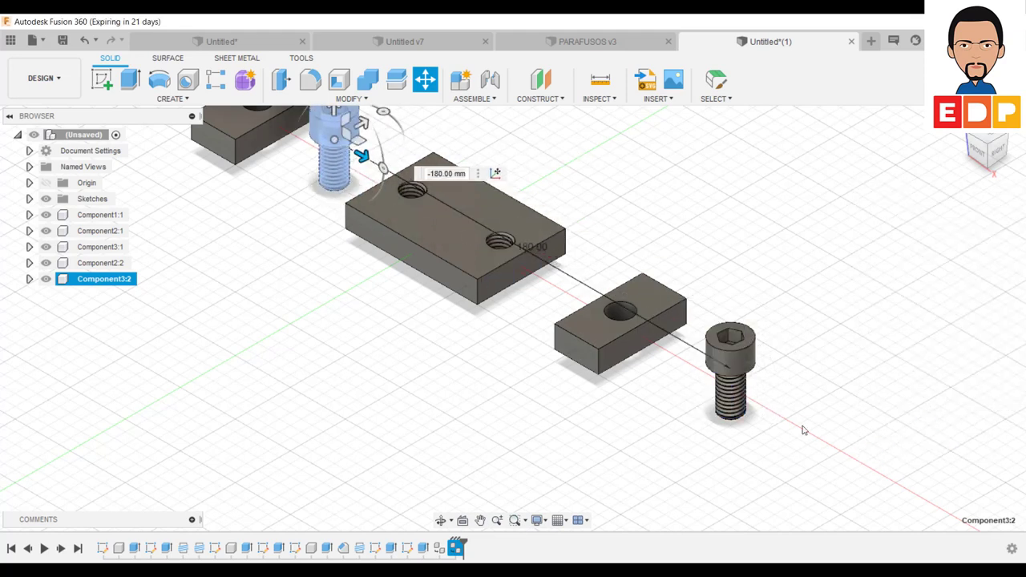
{"action": "left_click", "coordinate": [449, 227]}
Ground the plate Component1:1 so it stays fixed
{"action": "left_click", "coordinate": [259, 359]}
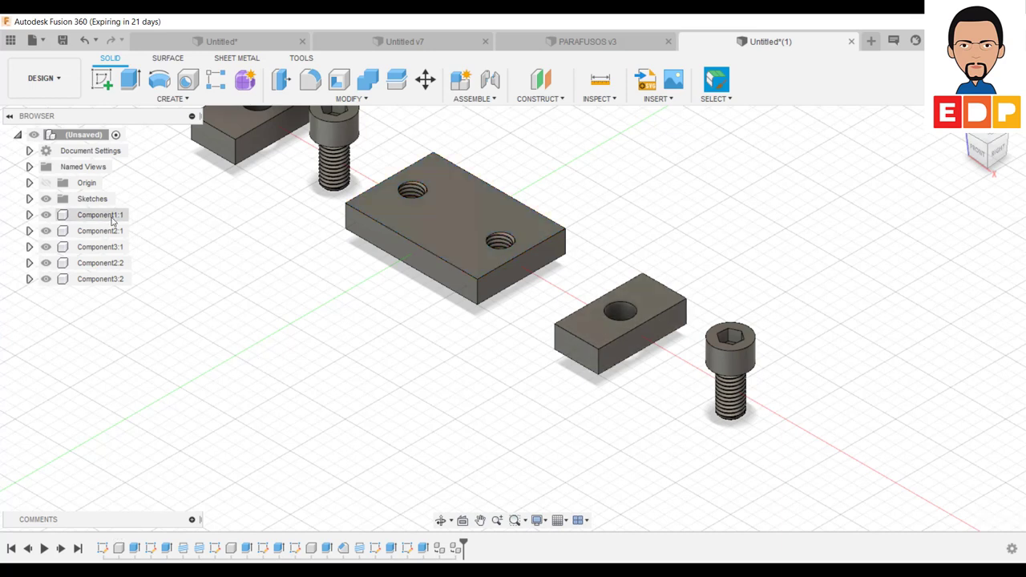
{"action": "left_click", "coordinate": [114, 215]}
{"action": "right_click", "coordinate": [114, 215]}
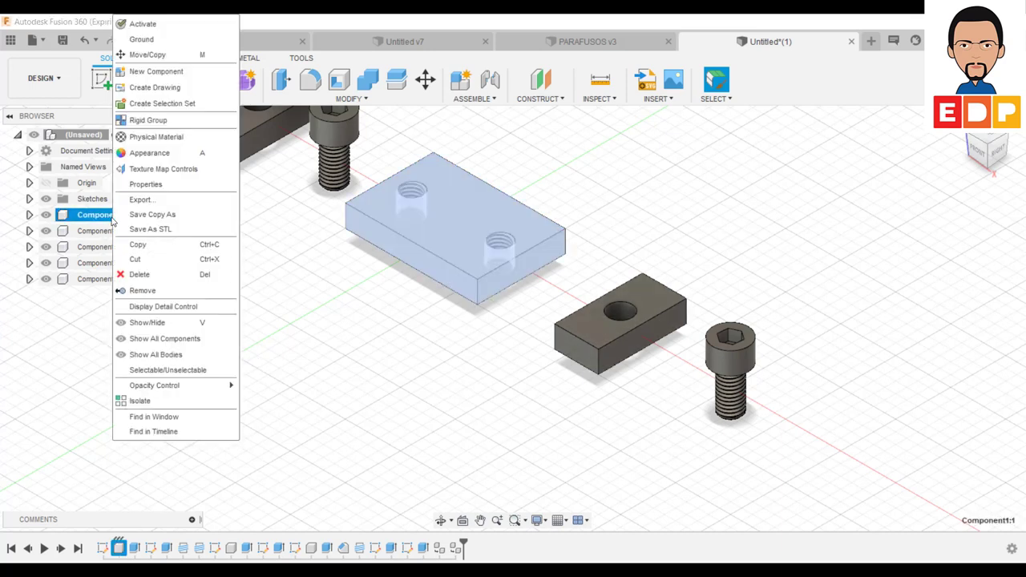
{"action": "left_click", "coordinate": [141, 40]}
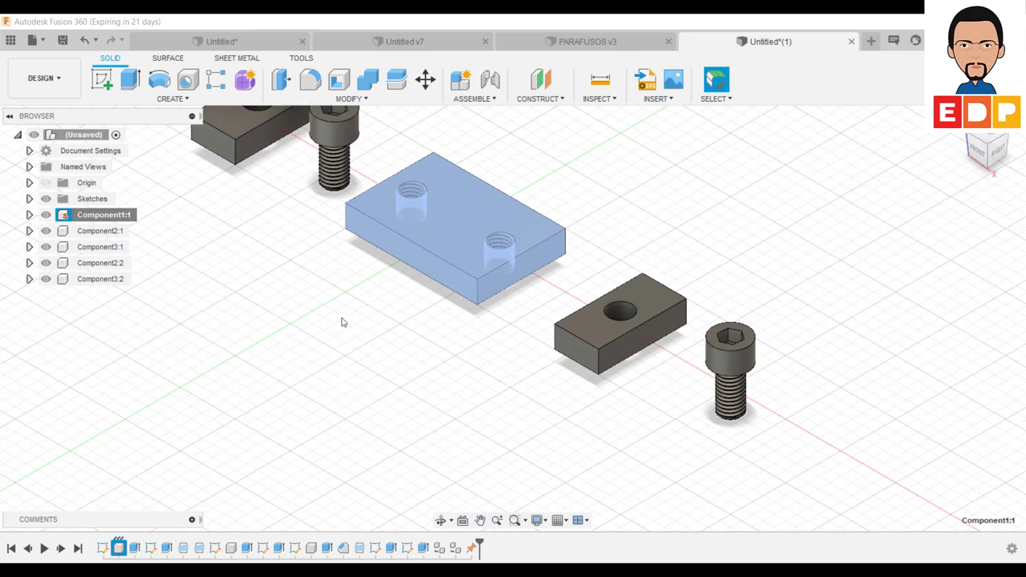
{"action": "left_click", "coordinate": [300, 265]}
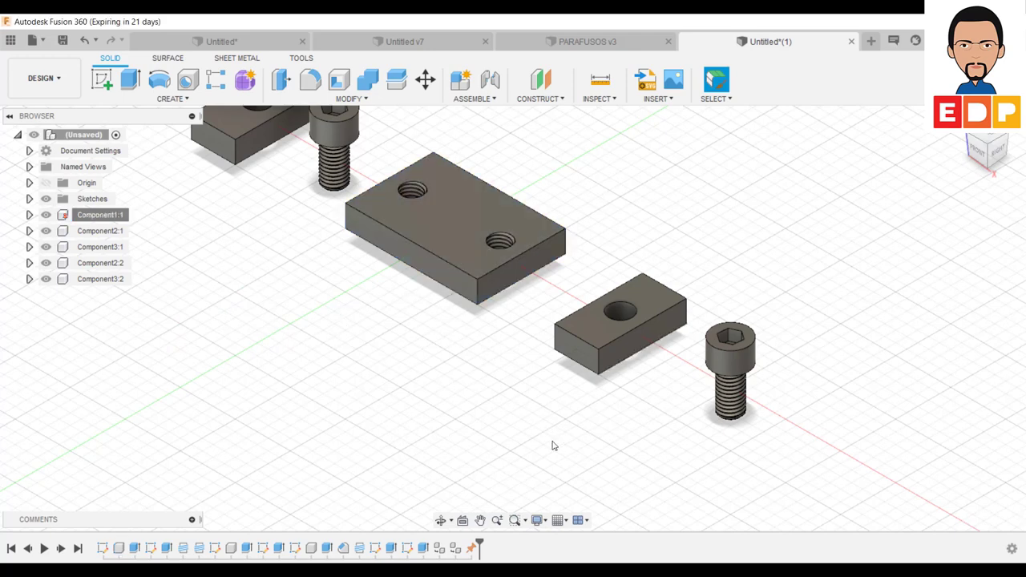
Rigidly joint the small block's bottom edge onto the plate's top end, offset 20 mm in Z
{"action": "middle_click_drag", "start_coordinate": [553, 446], "coordinate": [645, 516]}
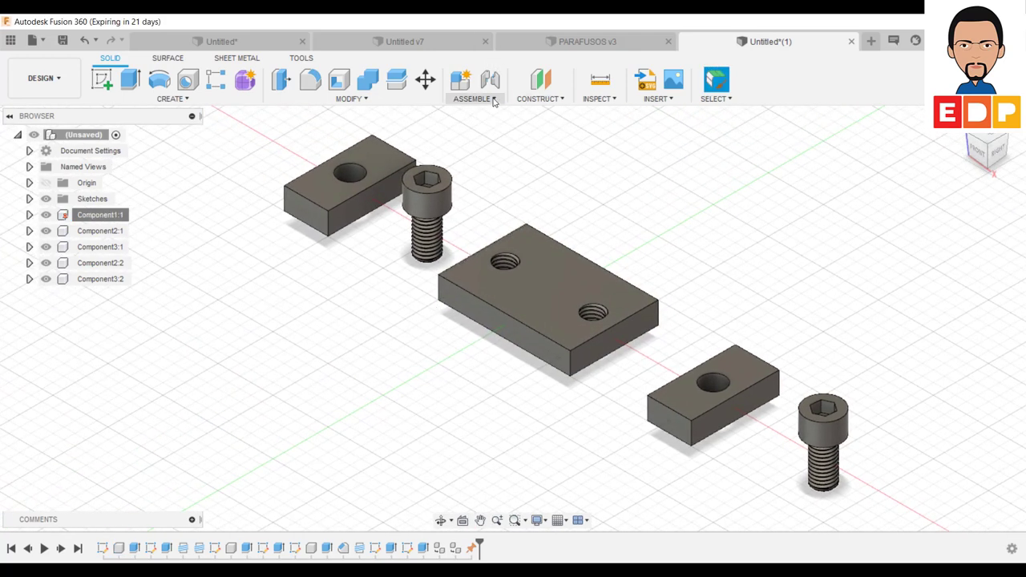
{"action": "left_click", "coordinate": [494, 99]}
{"action": "left_click", "coordinate": [489, 127]}
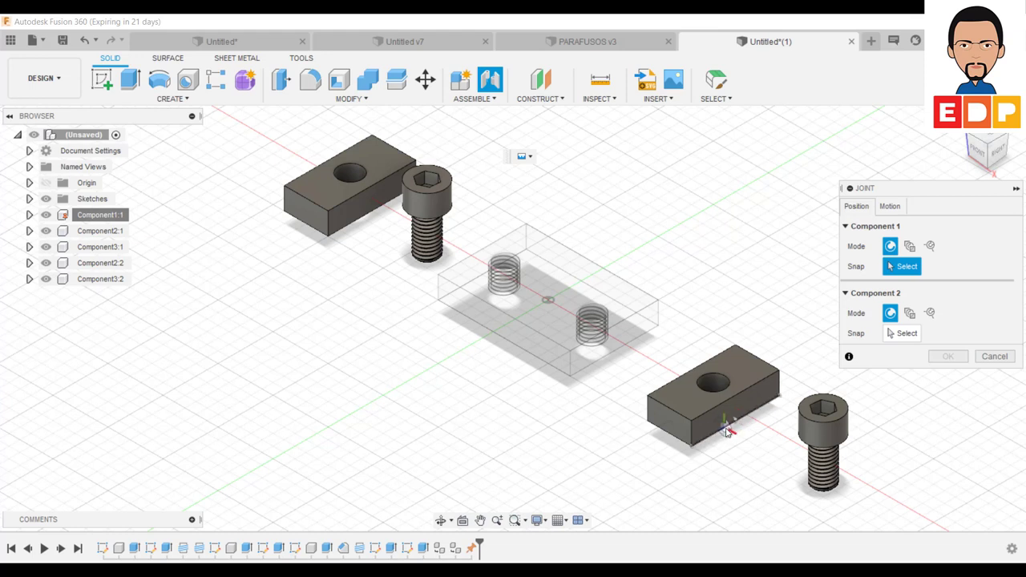
{"action": "left_click", "coordinate": [728, 431]}
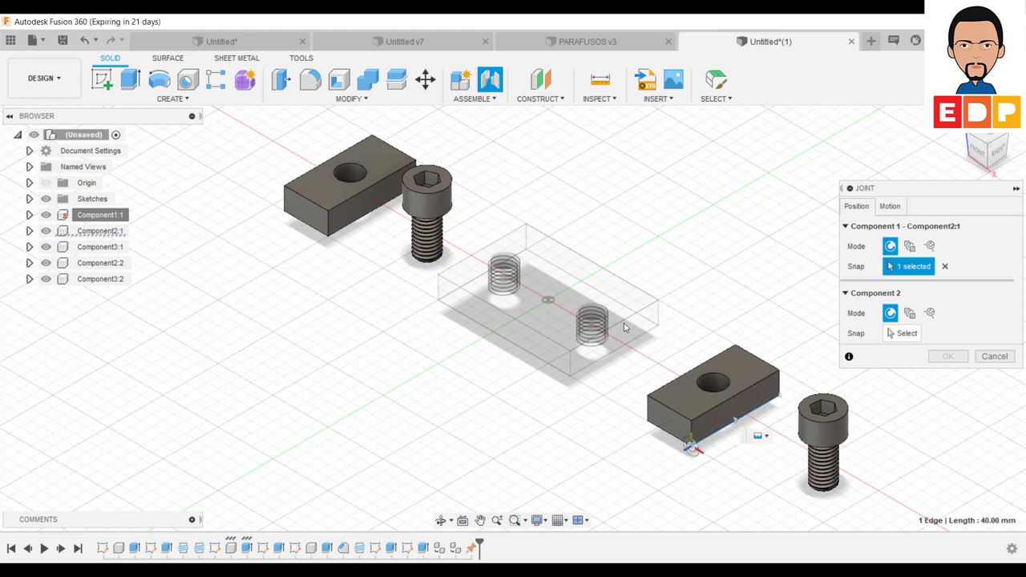
{"action": "left_click", "coordinate": [892, 206]}
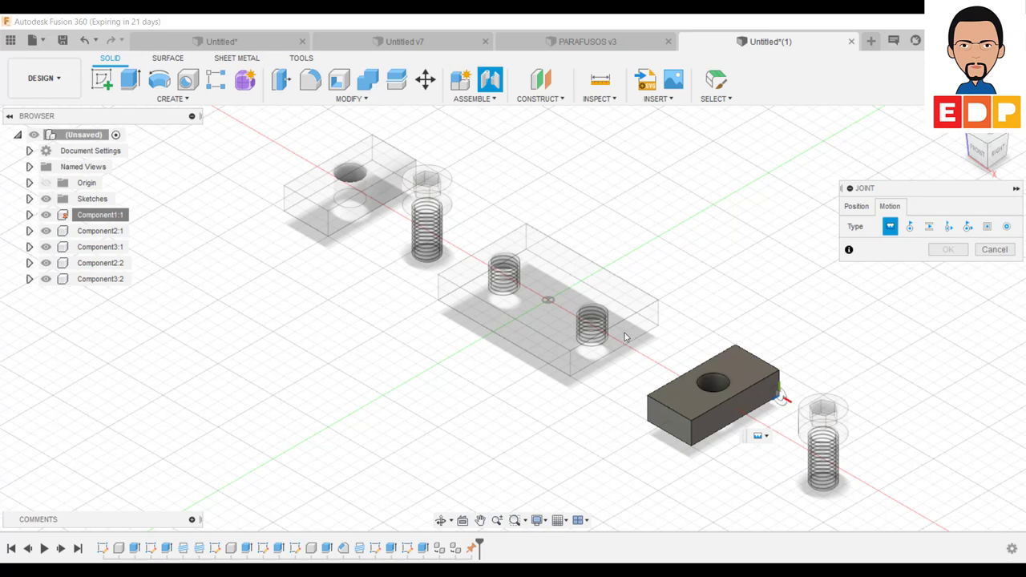
{"action": "left_click", "coordinate": [857, 206]}
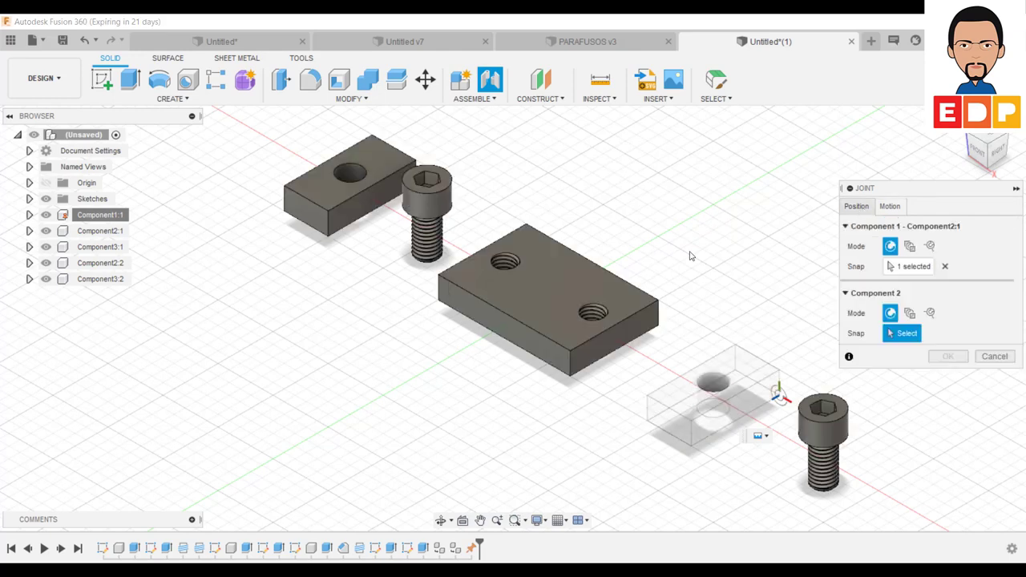
{"action": "left_click", "coordinate": [617, 323]}
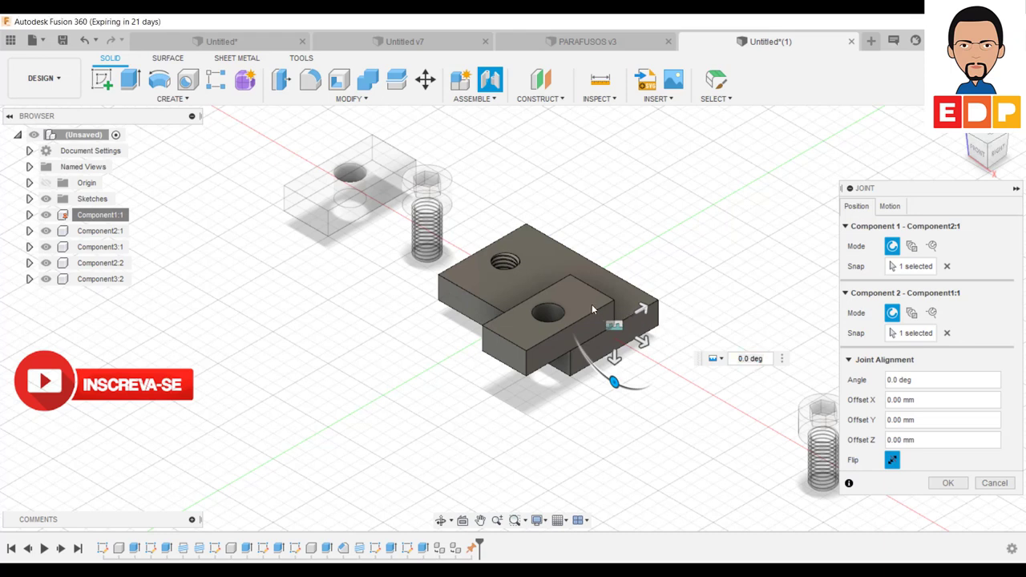
{"action": "left_click_drag", "start_coordinate": [641, 309], "coordinate": [682, 284]}
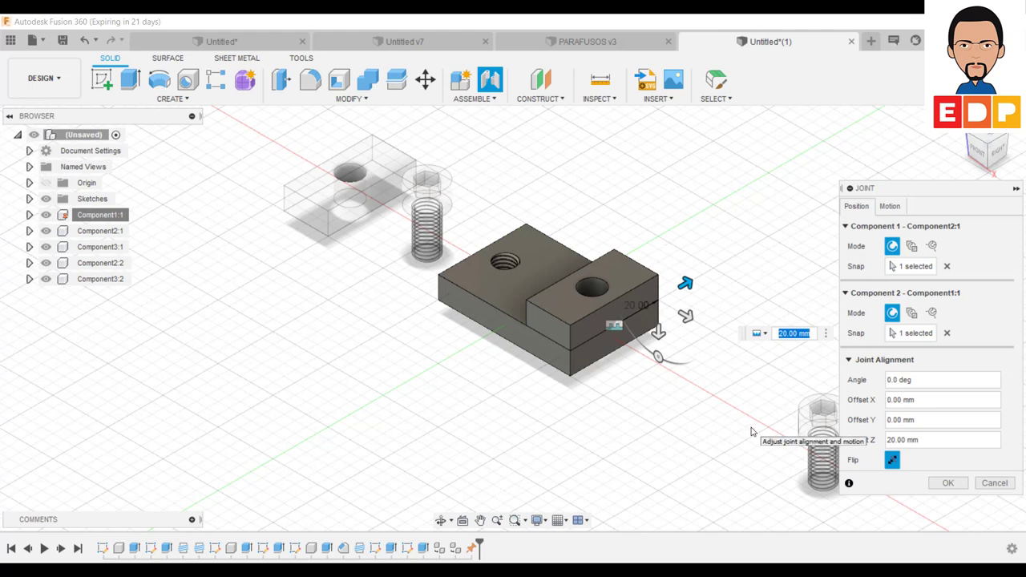
{"action": "left_click", "coordinate": [890, 206]}
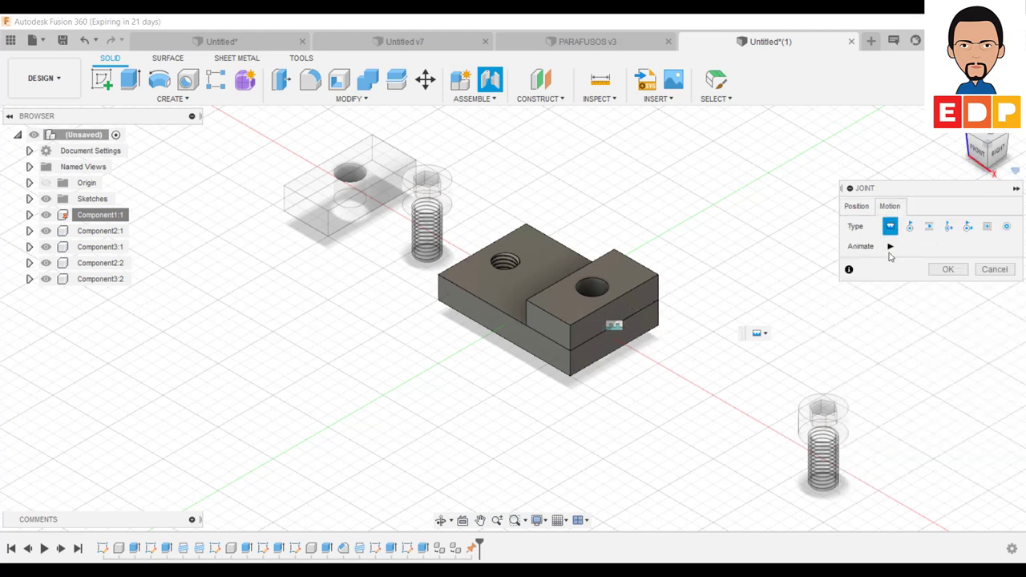
{"action": "left_click", "coordinate": [948, 270]}
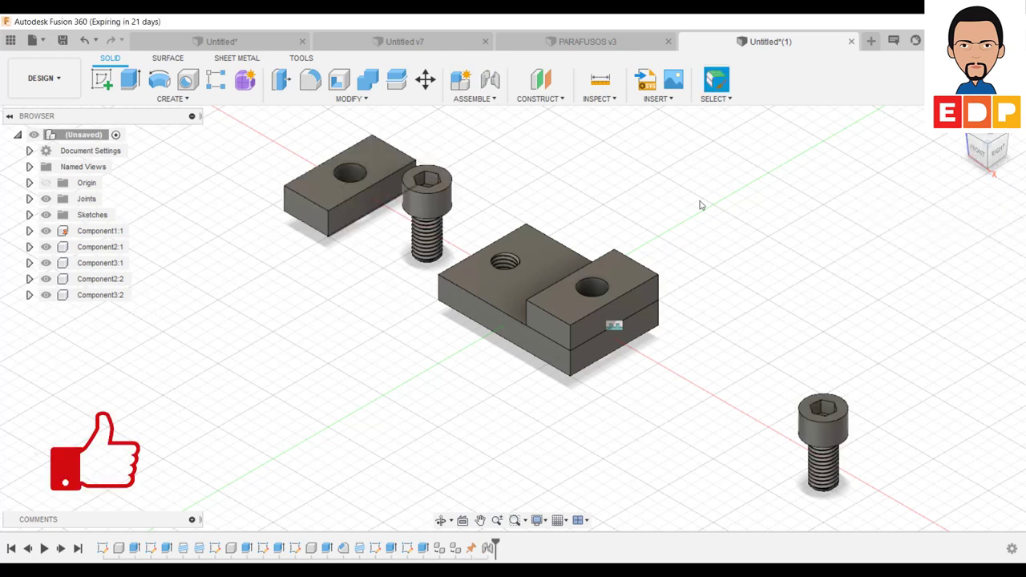
Start a rigid joint from the other block's point to the plate's front edge
{"action": "left_click", "coordinate": [968, 138]}
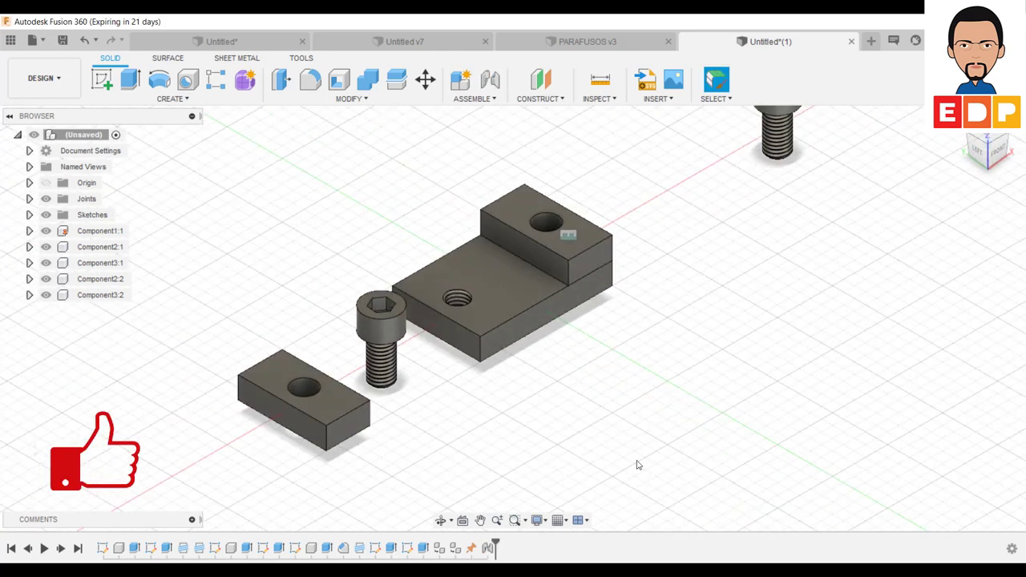
{"action": "left_click", "coordinate": [475, 99]}
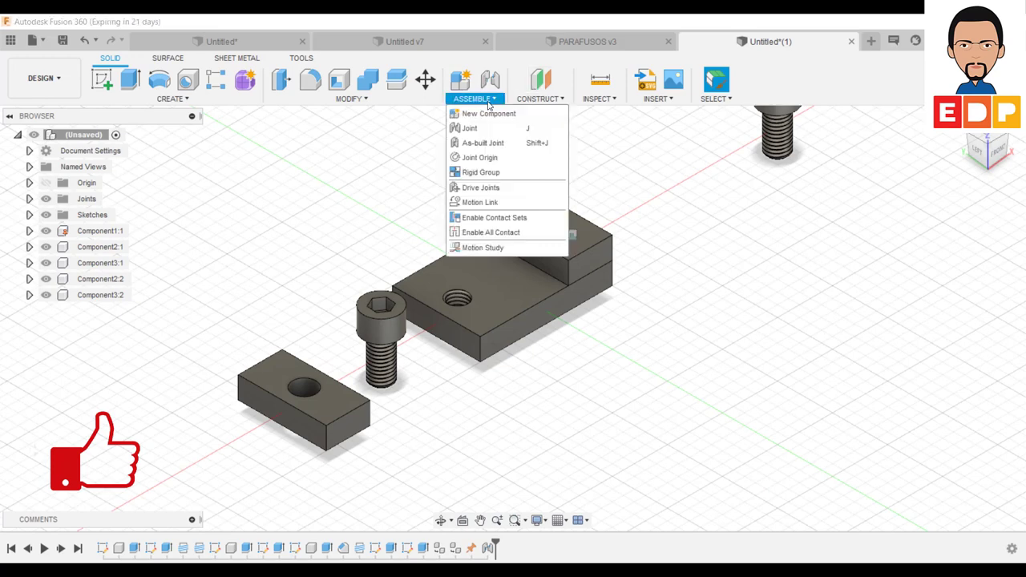
{"action": "left_click", "coordinate": [487, 129]}
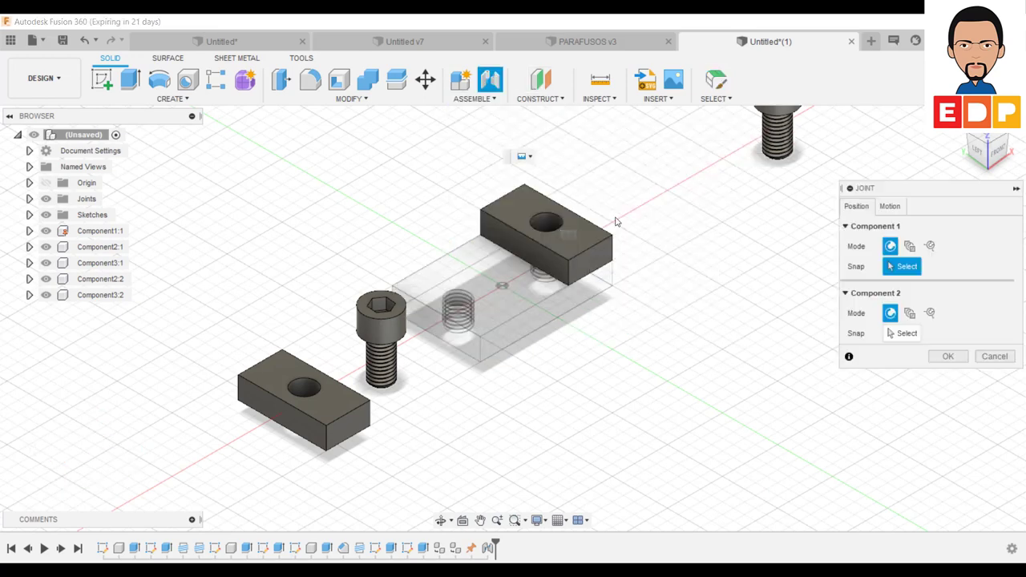
{"action": "left_click", "coordinate": [281, 425]}
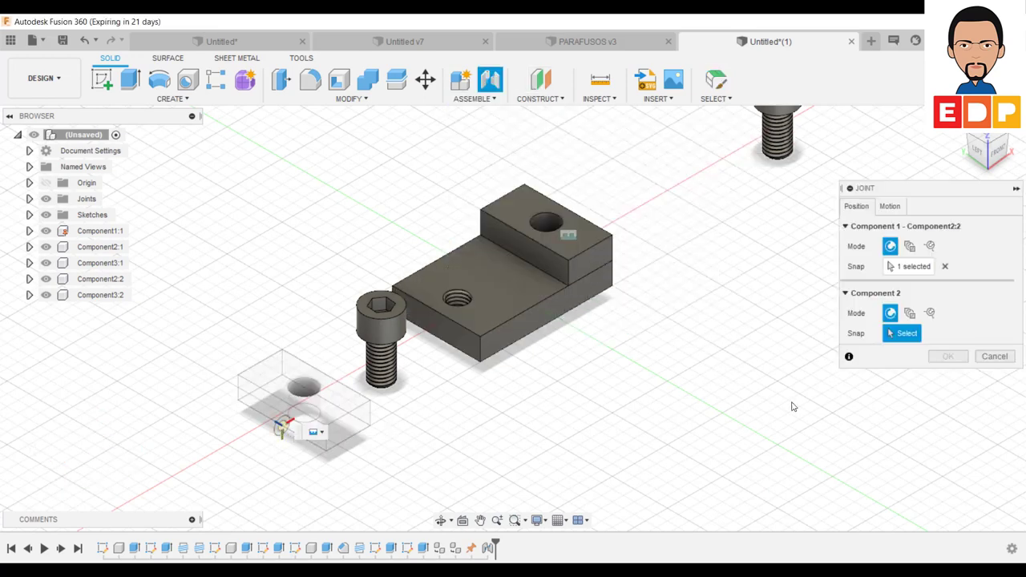
{"action": "left_click", "coordinate": [460, 321]}
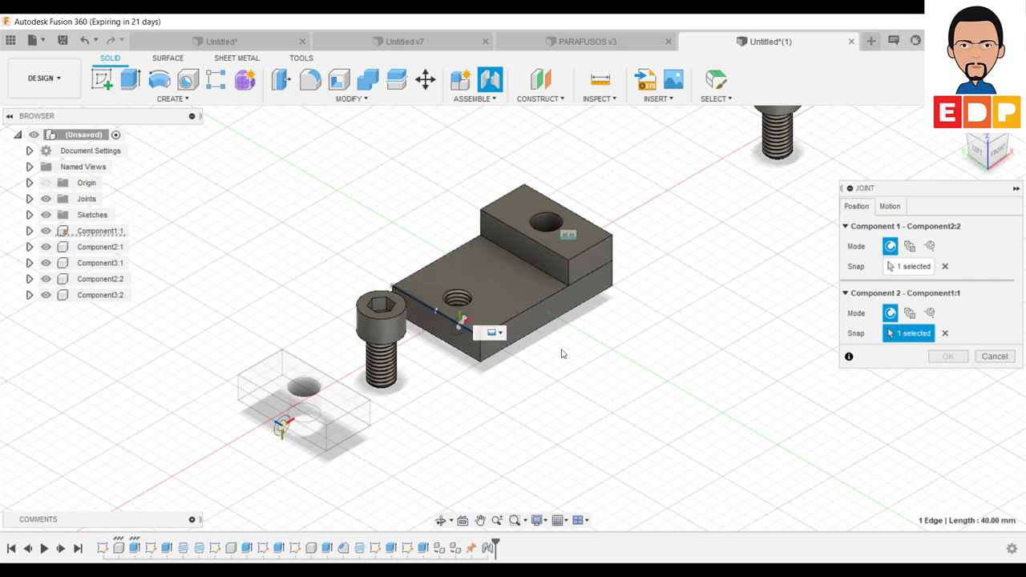
{"action": "left_click", "coordinate": [894, 207]}
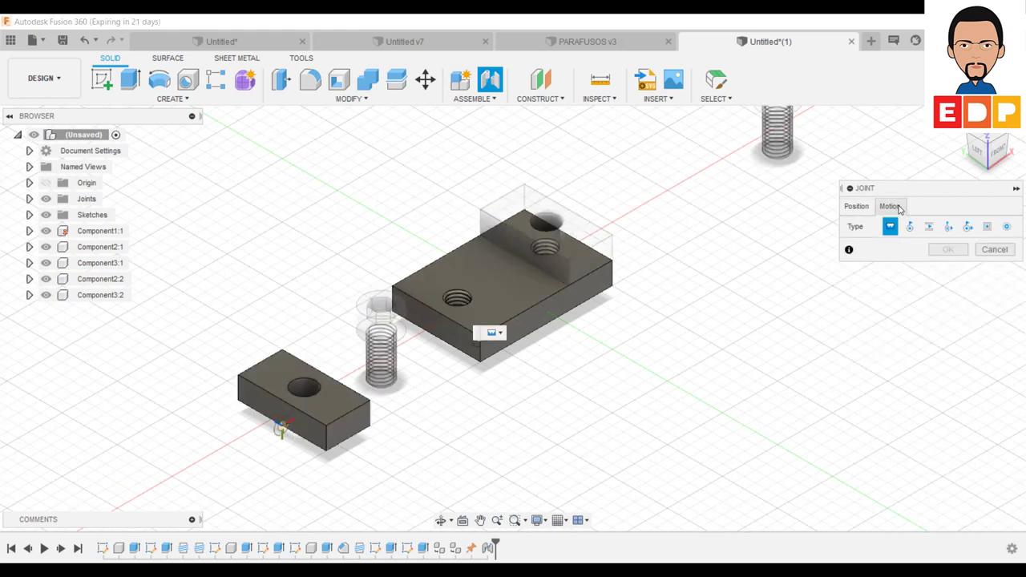
{"action": "left_click", "coordinate": [874, 207]}
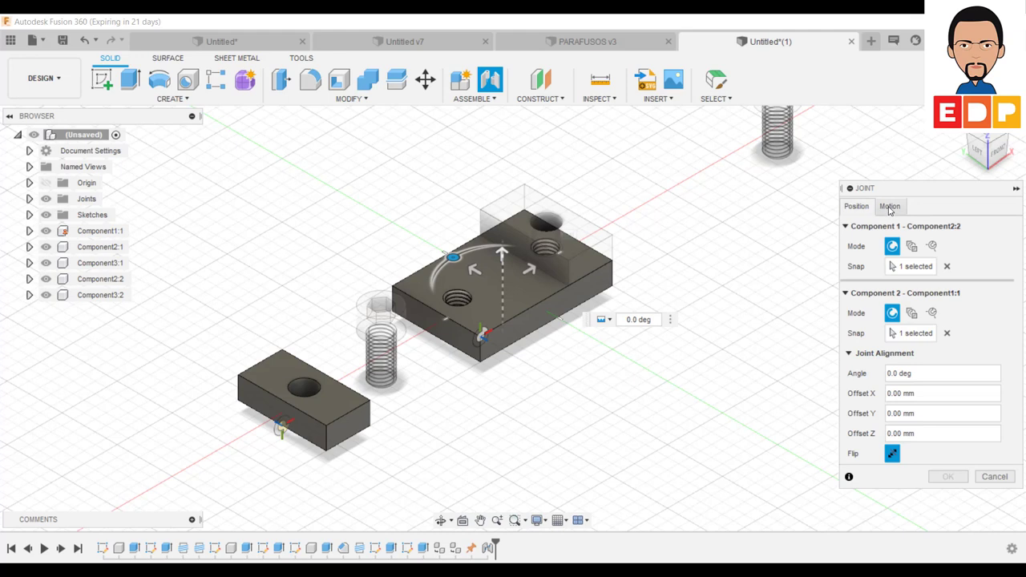
{"action": "left_click", "coordinate": [890, 209]}
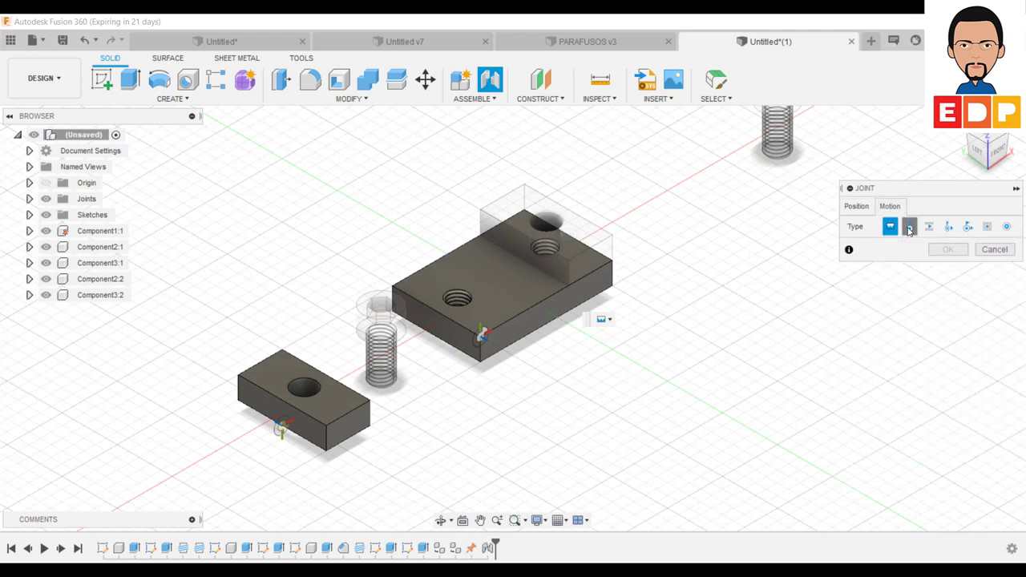
{"action": "left_click", "coordinate": [910, 227]}
{"action": "left_click", "coordinate": [891, 228]}
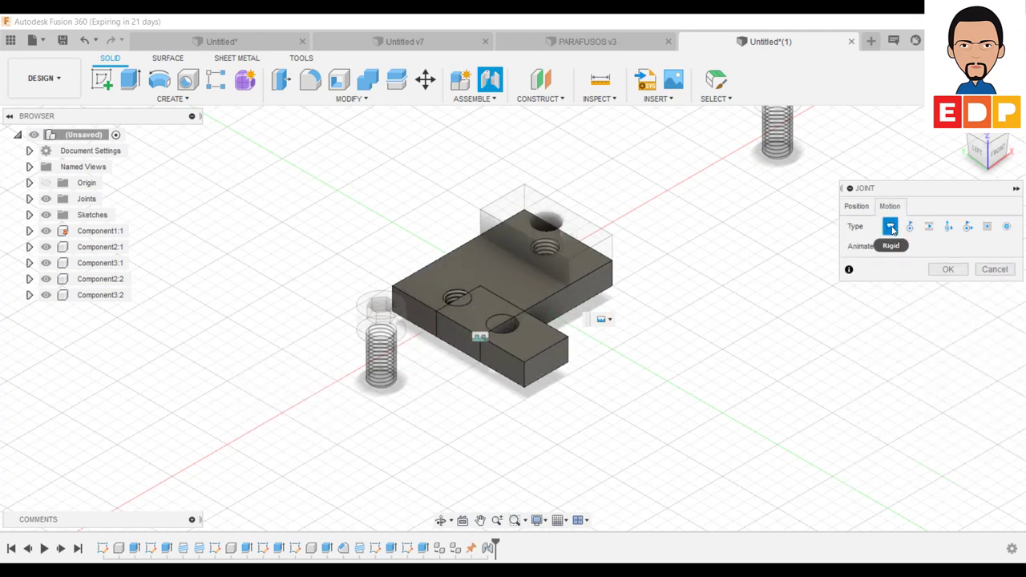
{"action": "left_click", "coordinate": [855, 206]}
Offset the block 10 mm in Y and -20 mm in Z onto the plate's opposite end, and confirm
{"action": "mouse_move", "coordinate": [501, 255]}
{"action": "left_mouse_down"}
{"action": "mouse_move", "coordinate": [502, 247]}
{"action": "mouse_move", "coordinate": [760, 315]}
{"action": "left_mouse_up"}
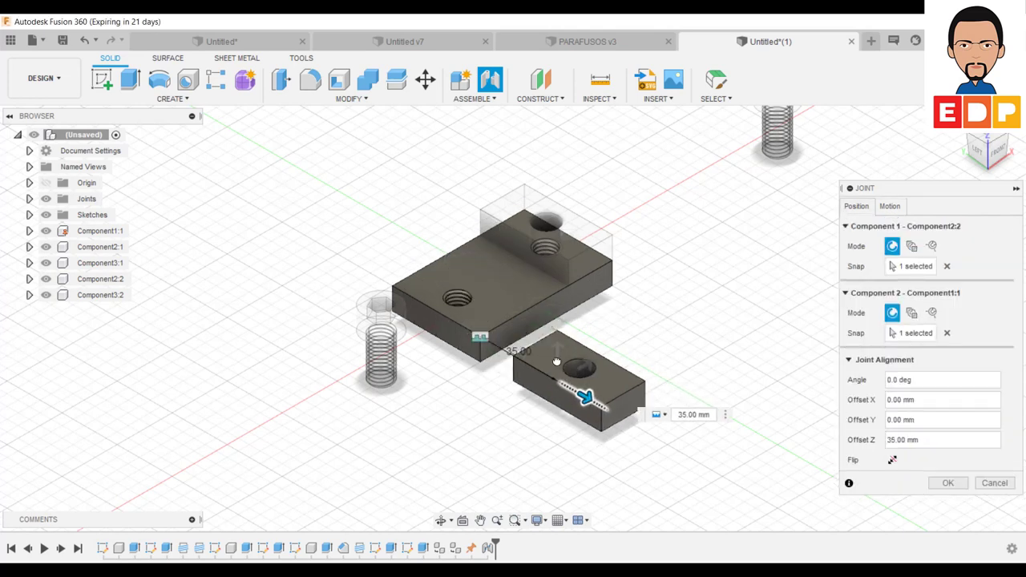
{"action": "left_click_drag", "start_coordinate": [557, 346], "coordinate": [558, 311]}
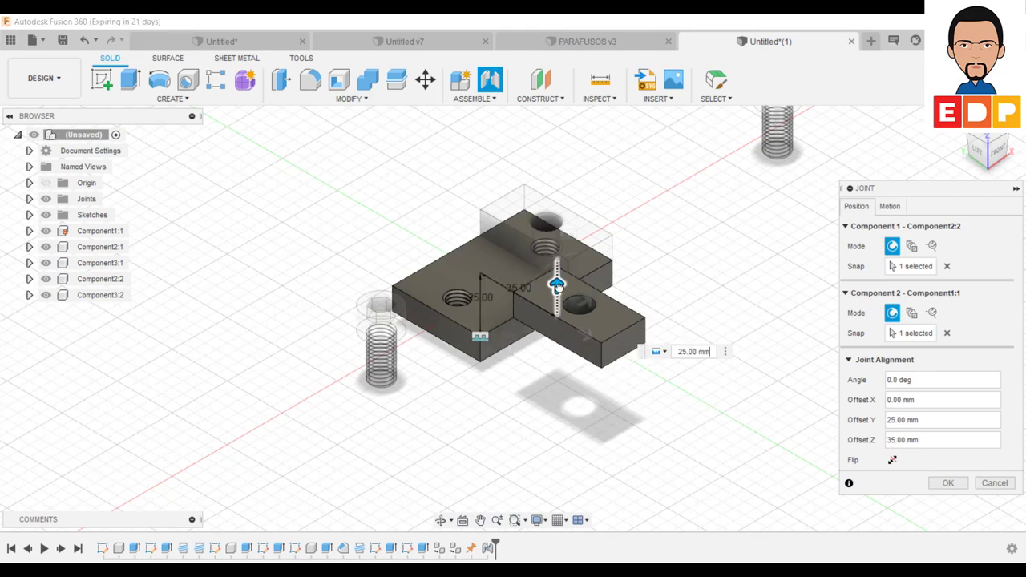
{"action": "left_click", "coordinate": [982, 156]}
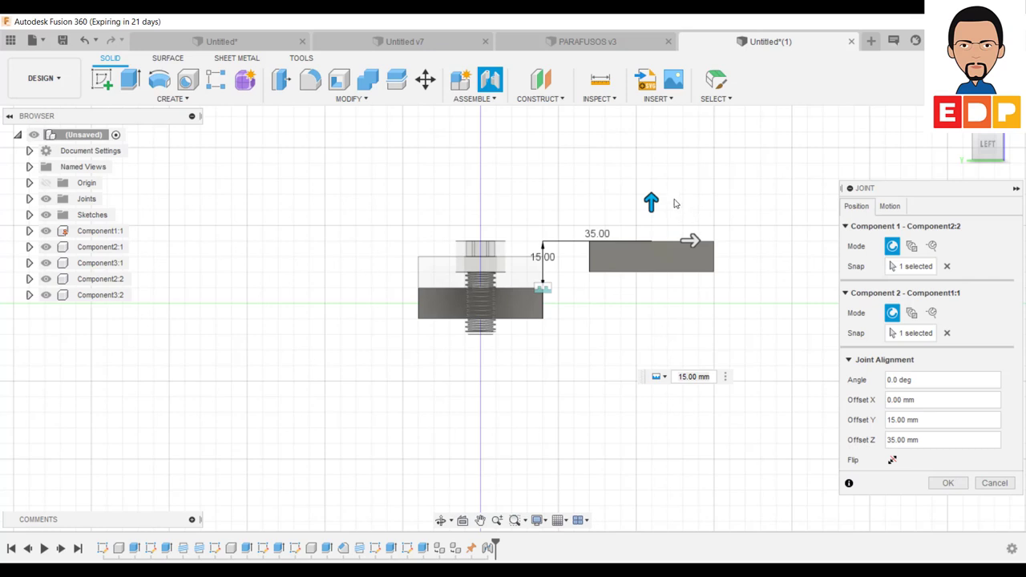
{"action": "left_click_drag", "start_coordinate": [651, 202], "coordinate": [649, 221]}
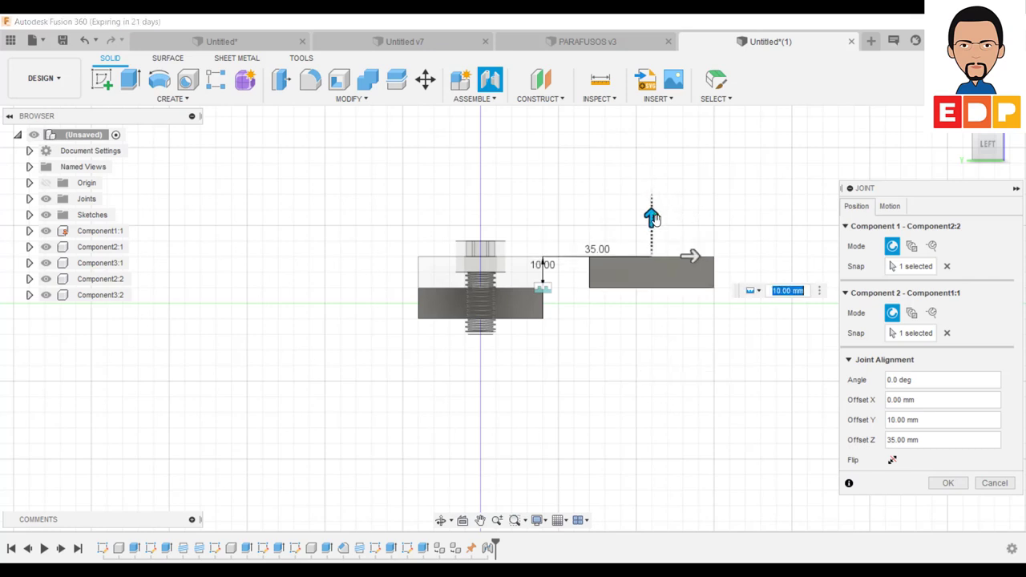
{"action": "mouse_move", "coordinate": [691, 256]}
{"action": "left_mouse_down"}
{"action": "mouse_move", "coordinate": [508, 256]}
{"action": "mouse_move", "coordinate": [519, 253]}
{"action": "left_mouse_up"}
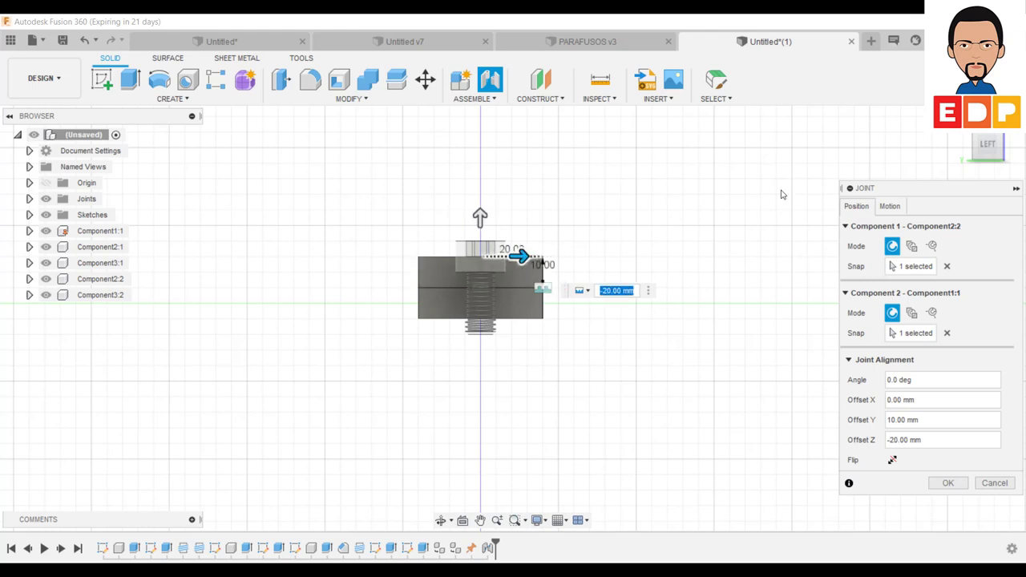
{"action": "left_click", "coordinate": [1002, 138]}
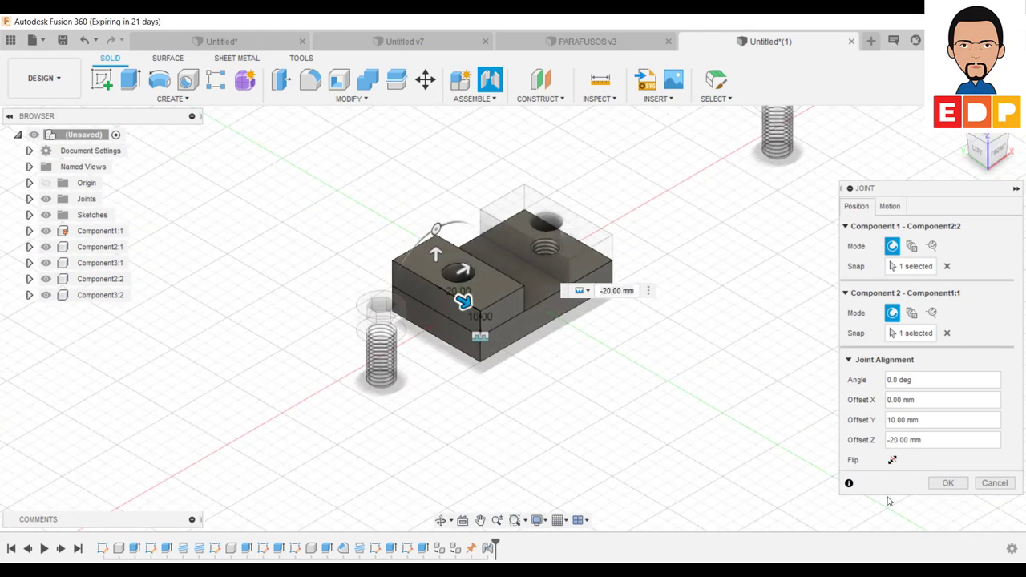
{"action": "left_click", "coordinate": [952, 485]}
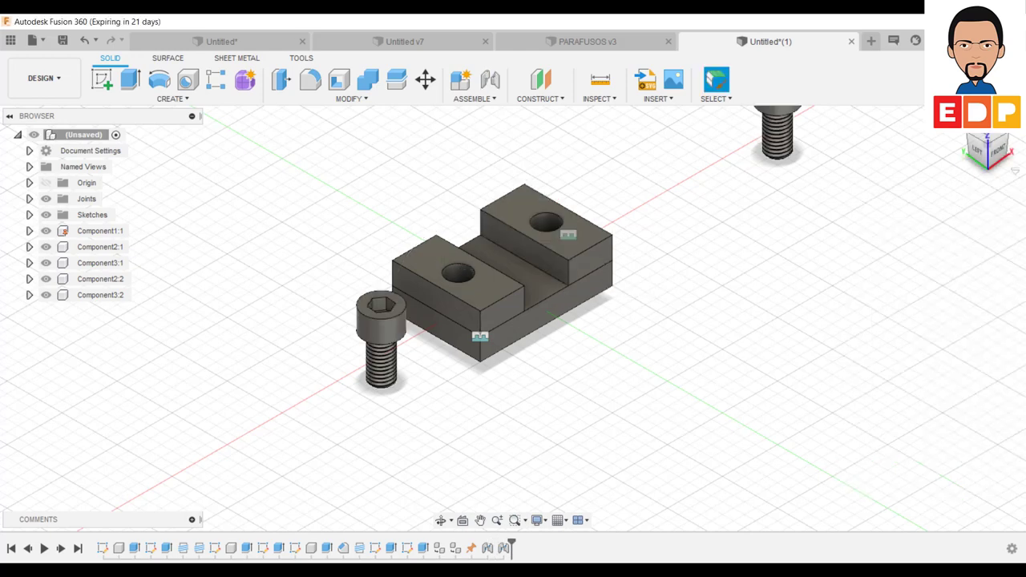
{"action": "left_click", "coordinate": [1000, 166]}
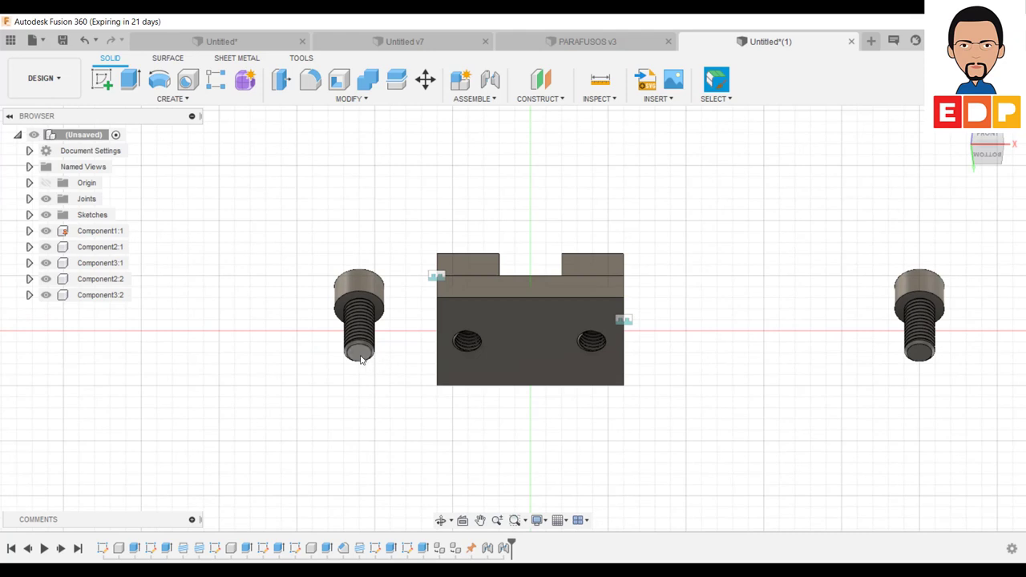
Start a rigid joint from screw copy Component3:2's bottom face to the block's front face
{"action": "left_click", "coordinate": [361, 359]}
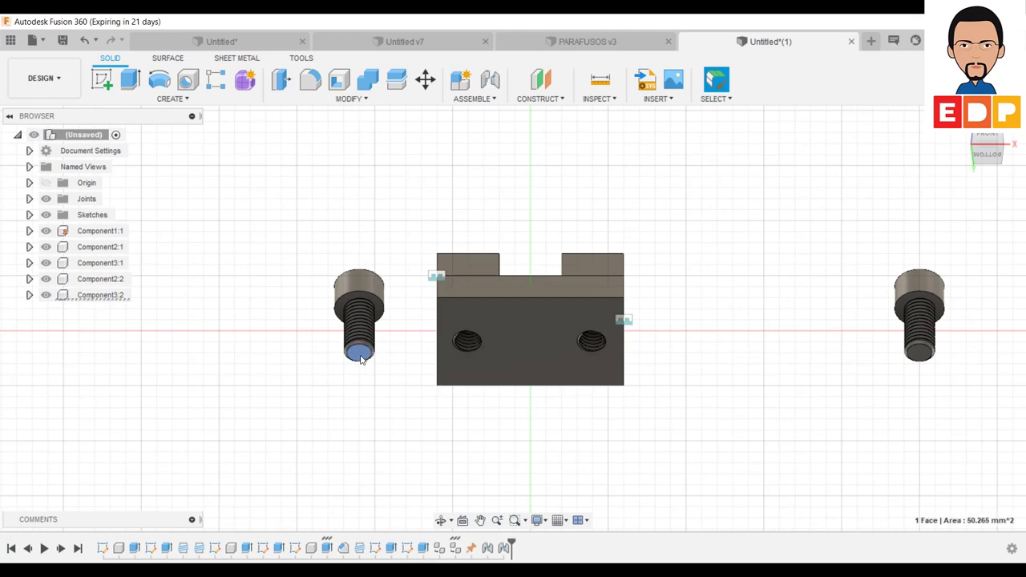
{"action": "left_click", "coordinate": [746, 401]}
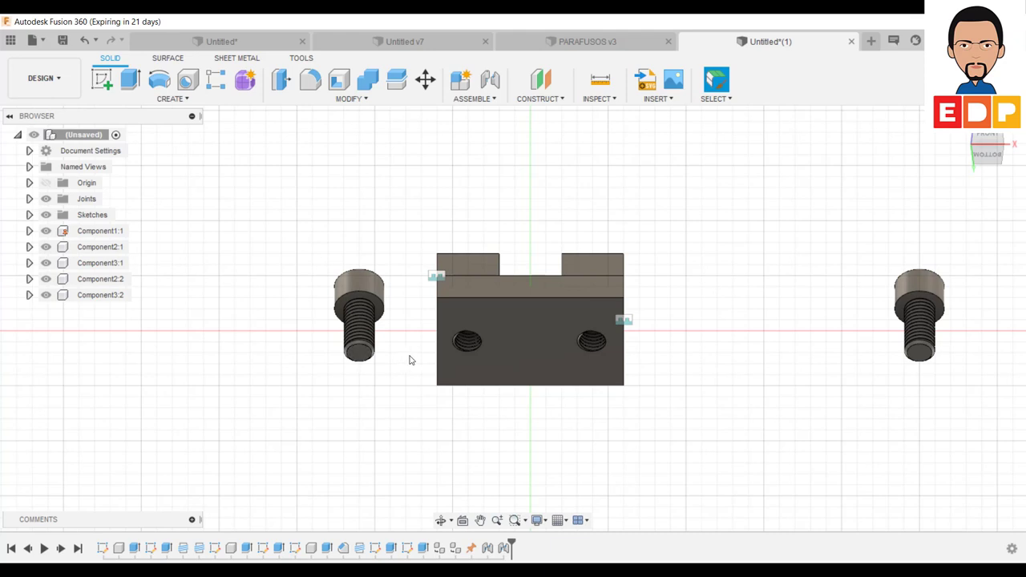
{"action": "left_click", "coordinate": [494, 99]}
{"action": "left_click", "coordinate": [494, 126]}
{"action": "left_click", "coordinate": [360, 353]}
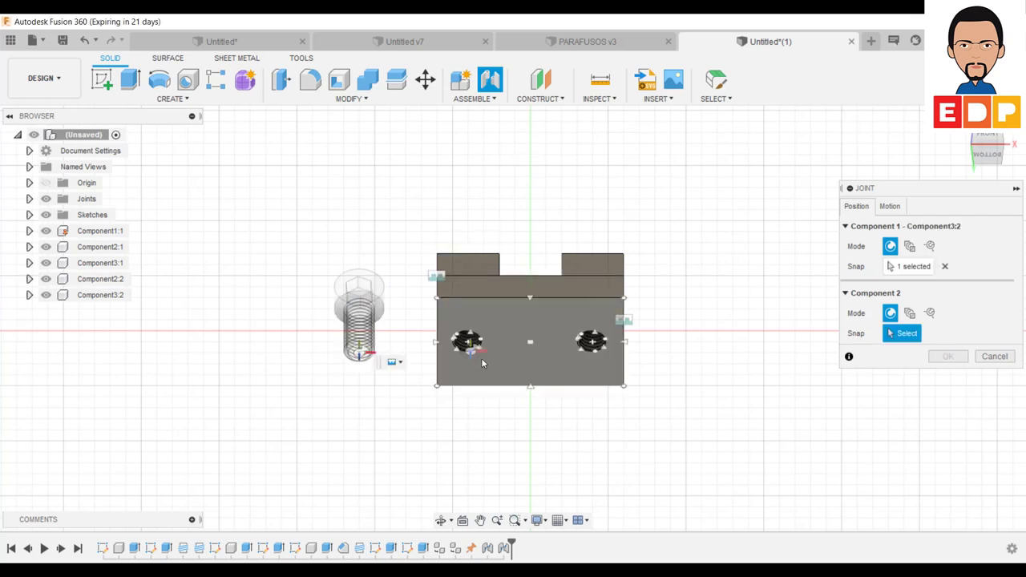
{"action": "left_click", "coordinate": [485, 377]}
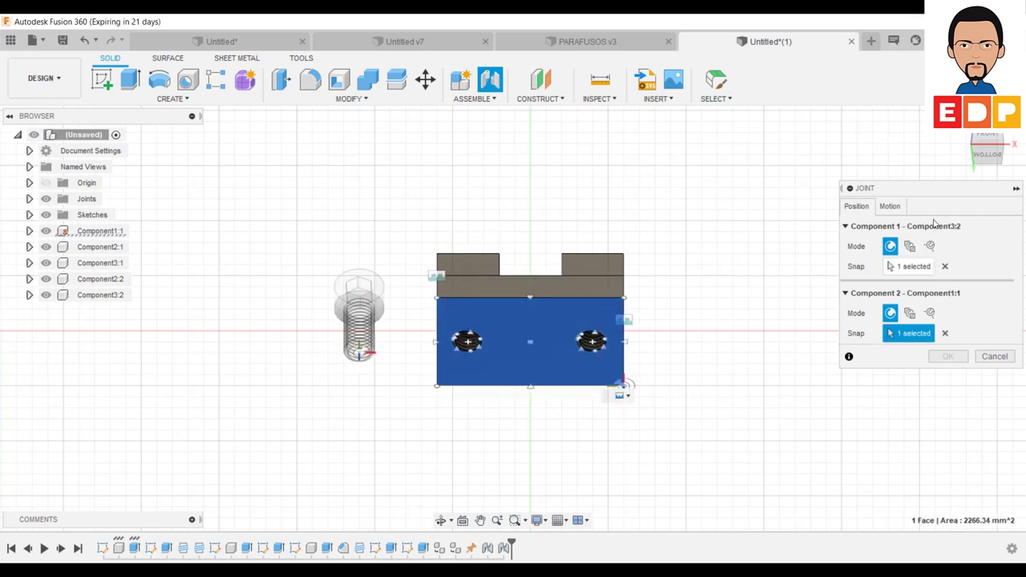
{"action": "left_click", "coordinate": [890, 206]}
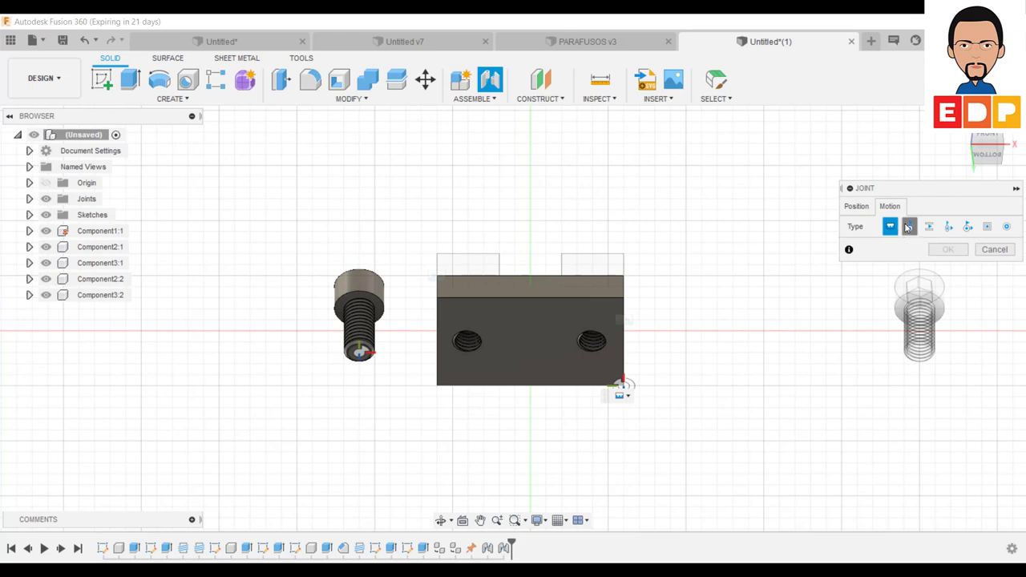
{"action": "left_click", "coordinate": [908, 227]}
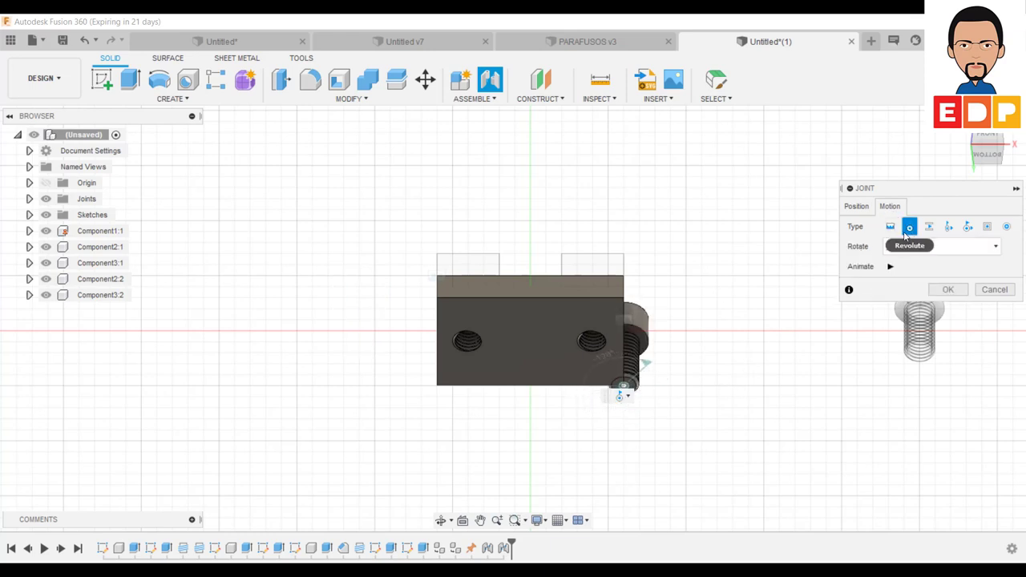
{"action": "left_click", "coordinate": [891, 228]}
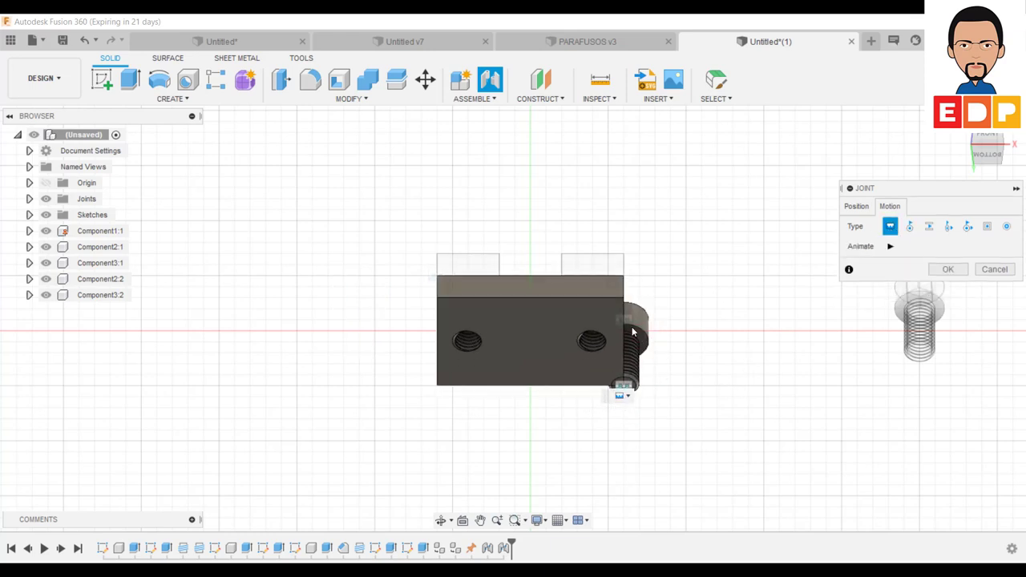
{"action": "left_click", "coordinate": [859, 208]}
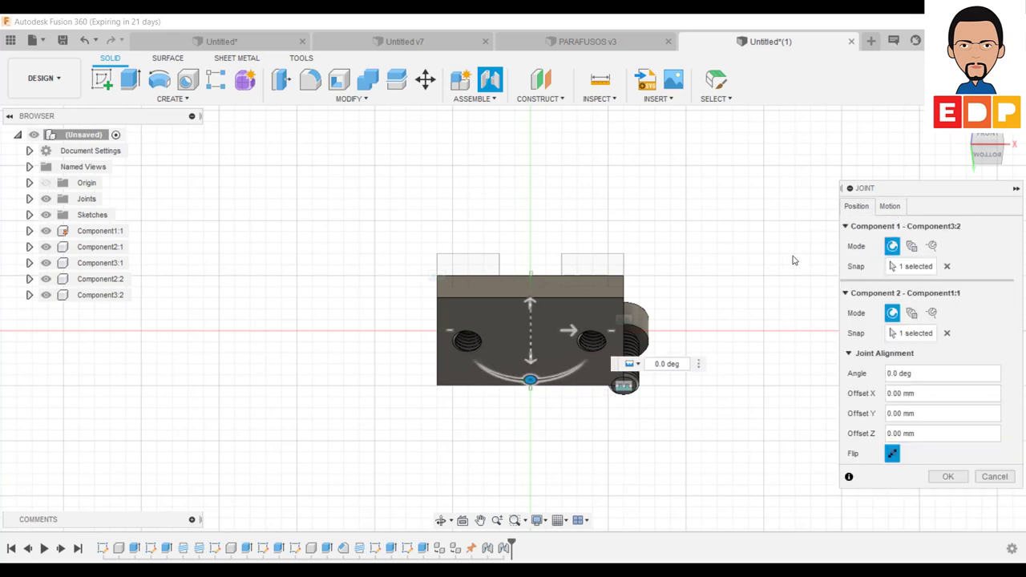
Flip the screw and shift it 20 mm along X over the plate's left hole
{"action": "left_click", "coordinate": [988, 158]}
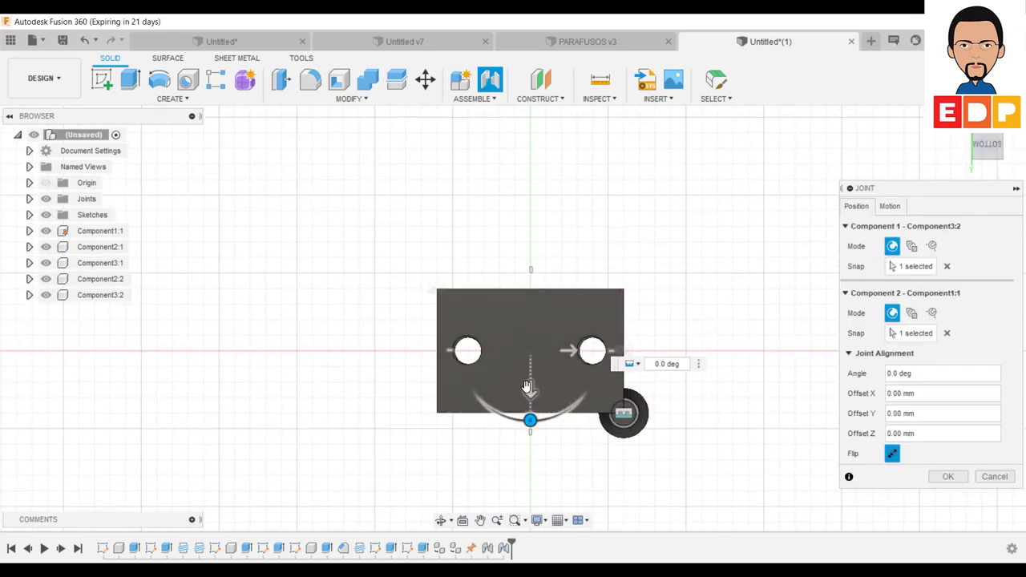
{"action": "left_click_drag", "start_coordinate": [531, 389], "coordinate": [533, 342]}
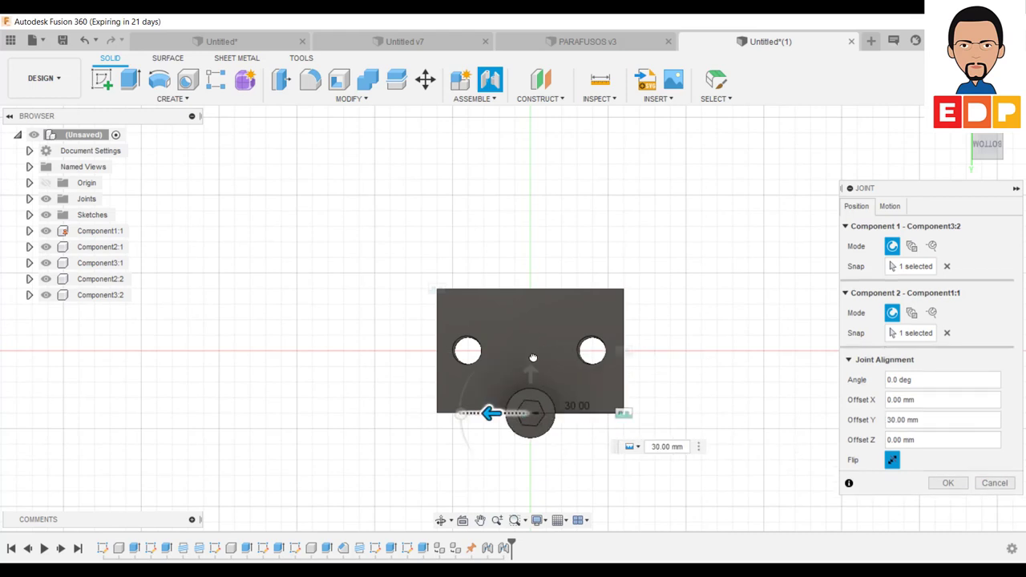
{"action": "left_click", "coordinate": [892, 460]}
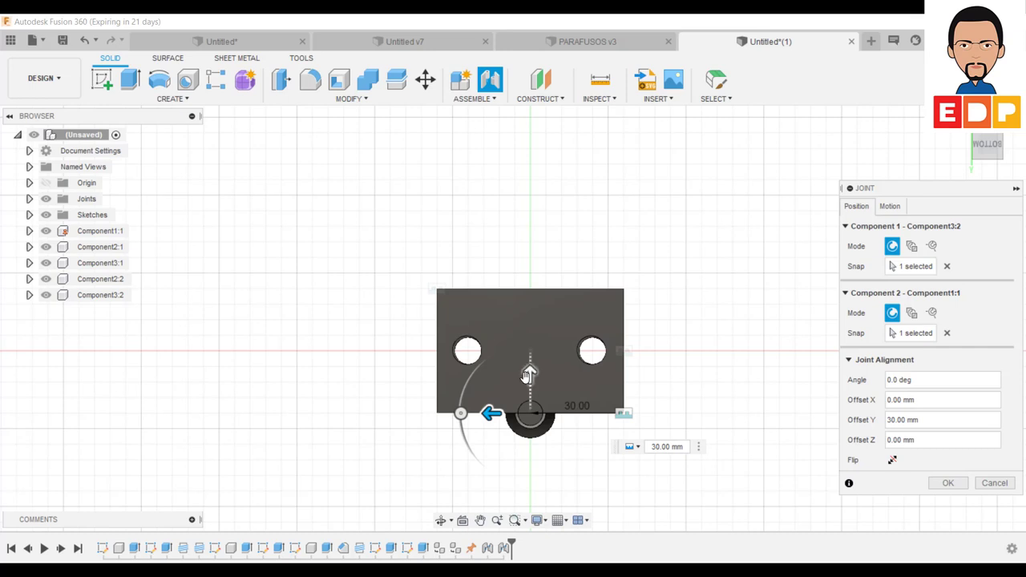
{"action": "left_click_drag", "start_coordinate": [529, 374], "coordinate": [537, 313]}
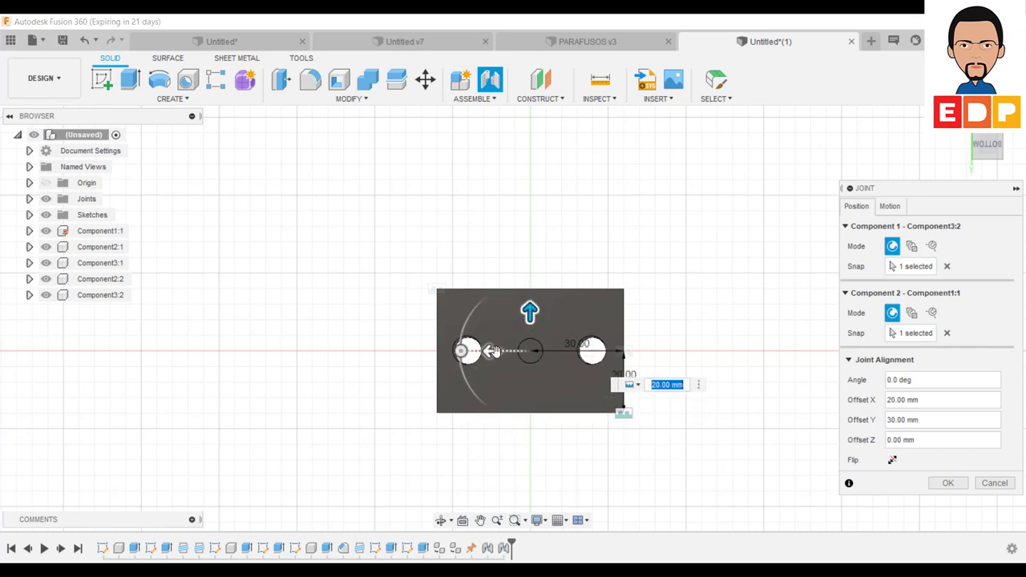
{"action": "left_click_drag", "start_coordinate": [495, 351], "coordinate": [431, 348]}
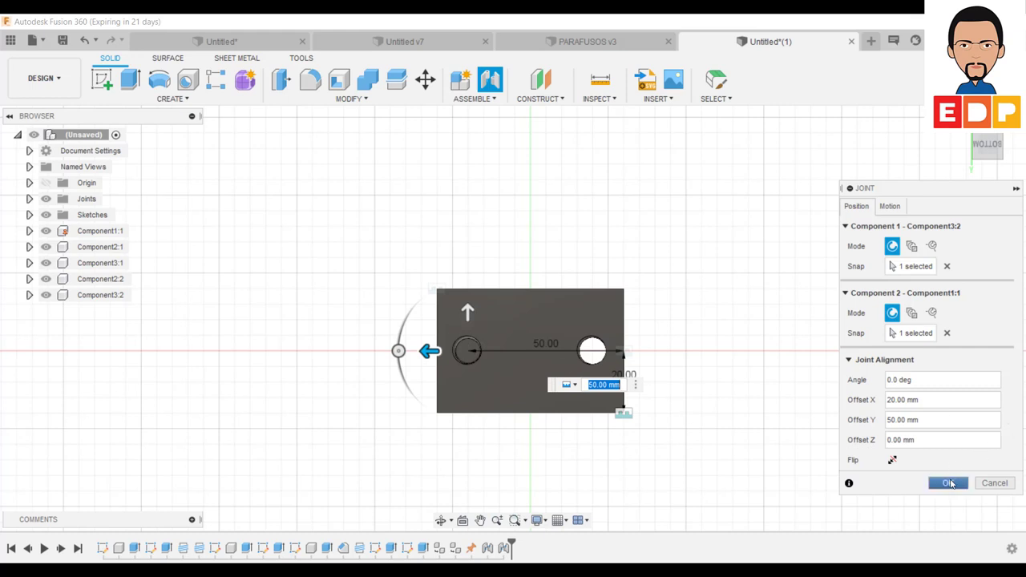
{"action": "scroll", "coordinate": [466, 350], "scroll_direction": "up", "scroll_amount": 3}
{"action": "scroll", "coordinate": [477, 341], "scroll_direction": "up", "scroll_amount": 3}
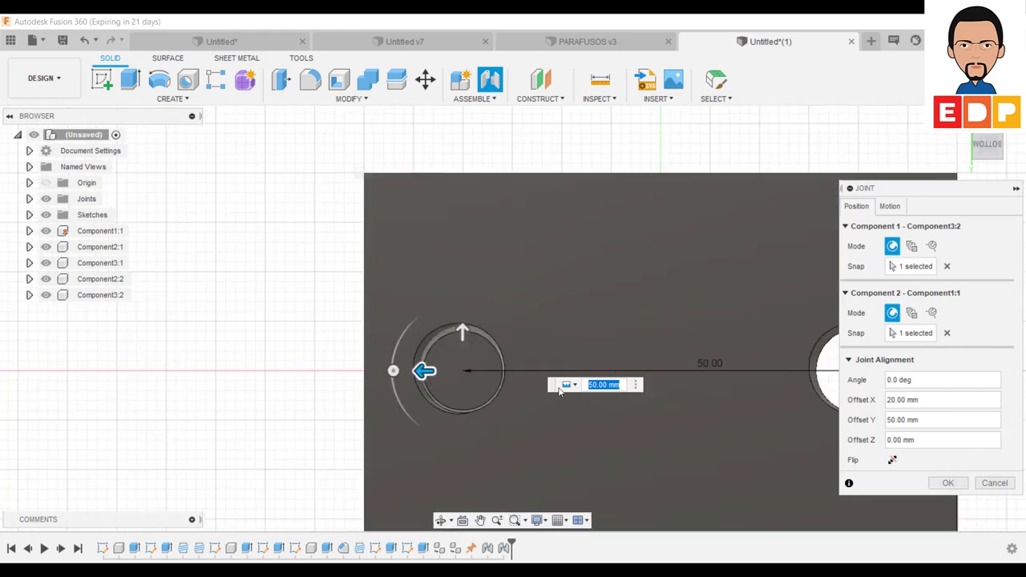
{"action": "left_click", "coordinate": [422, 370]}
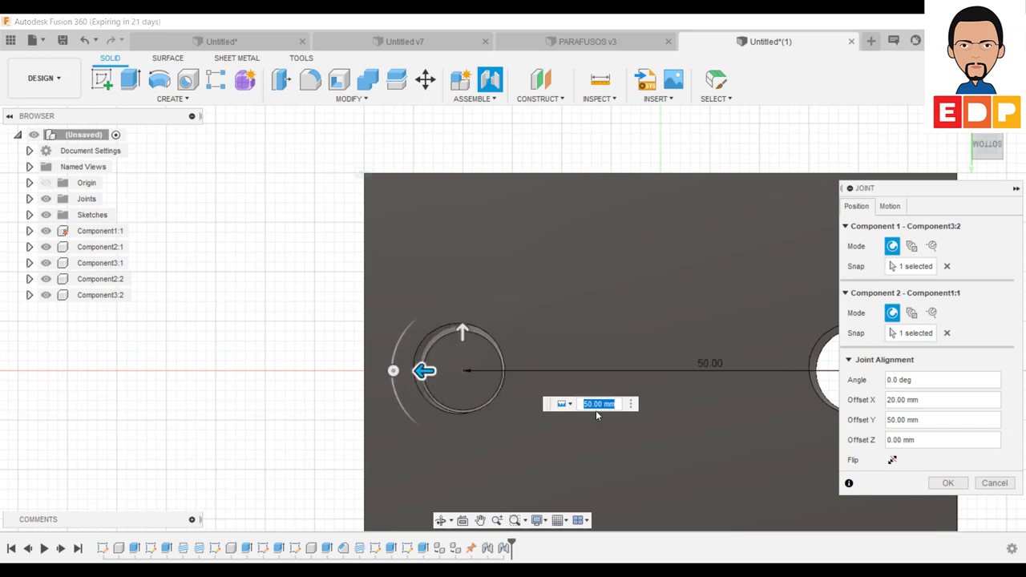
Set the screw's Y offset to 50.1 mm and confirm the joint in the left hole
{"action": "left_click", "coordinate": [589, 405]}
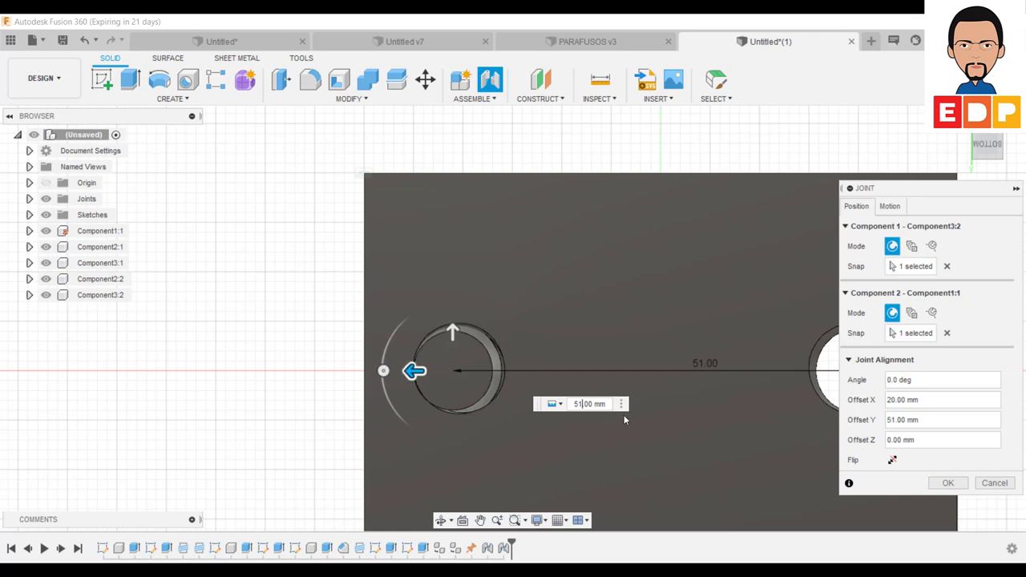
{"action": "key", "text": "BackSpace"}
{"action": "type", "text": "0"}
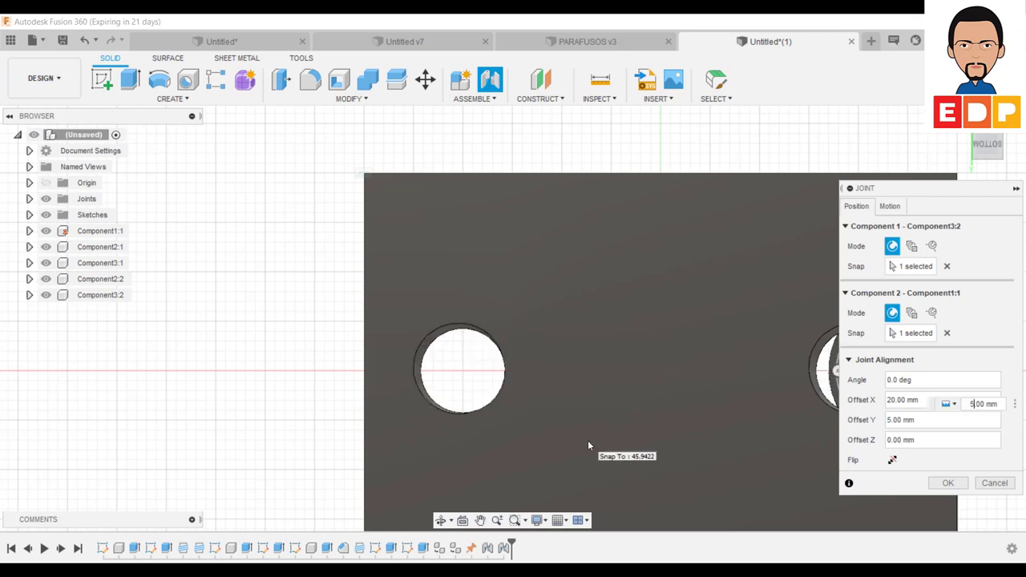
{"action": "key", "text": "Right"}
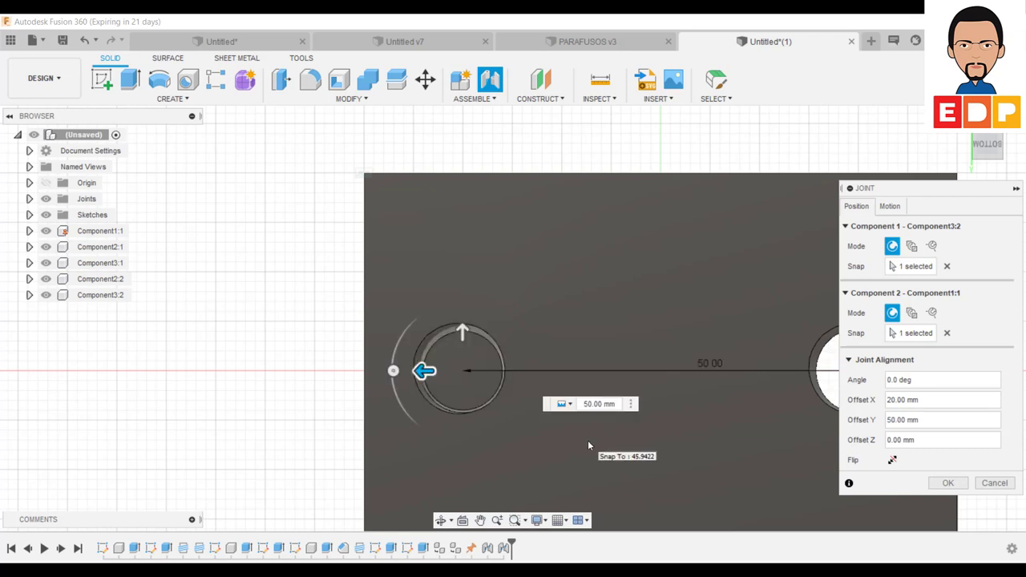
{"action": "key", "text": "Delete"}
{"action": "key", "text": "Delete"}
{"action": "type", "text": "05"}
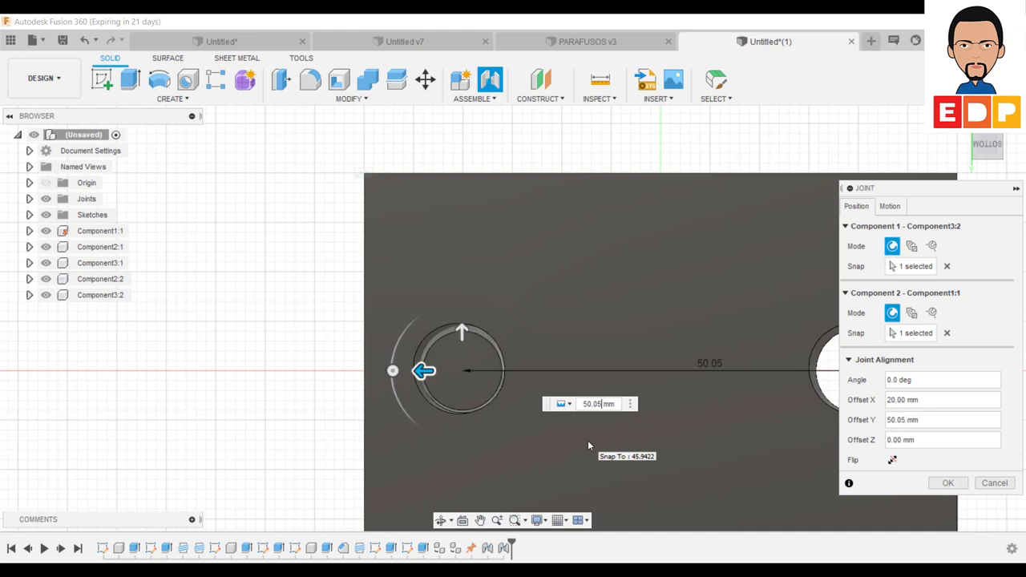
{"action": "key", "text": "BackSpace"}
{"action": "key", "text": "BackSpace"}
{"action": "type", "text": "1"}
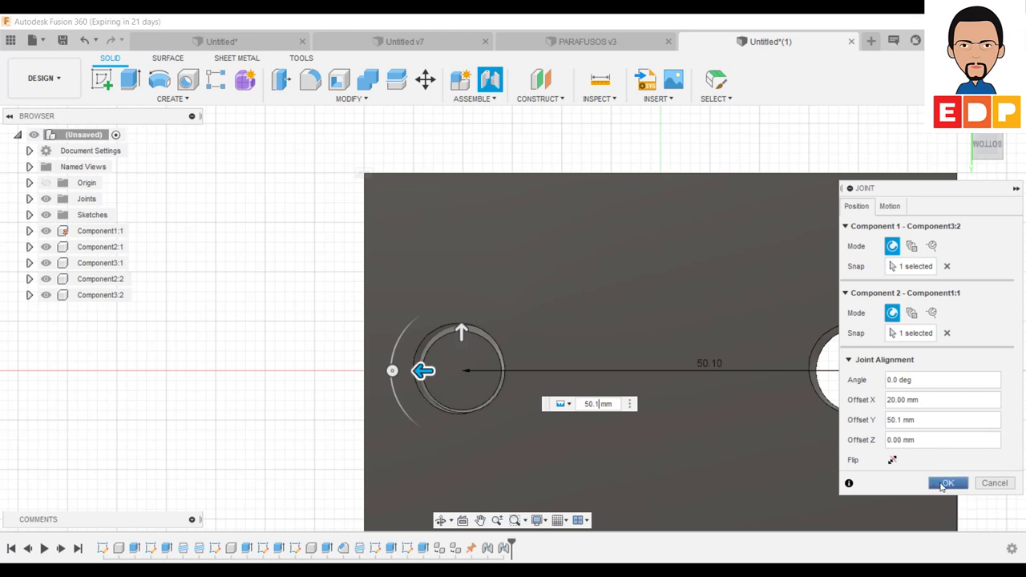
{"action": "left_click", "coordinate": [946, 483]}
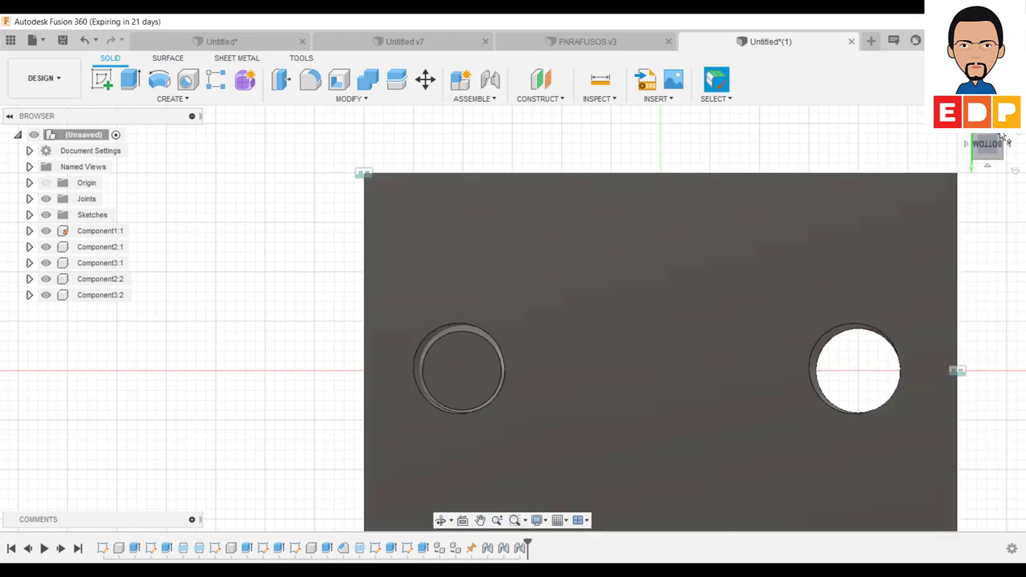
{"action": "left_click", "coordinate": [1002, 138]}
{"action": "middle_click_drag", "start_coordinate": [745, 121], "coordinate": [545, 46]}
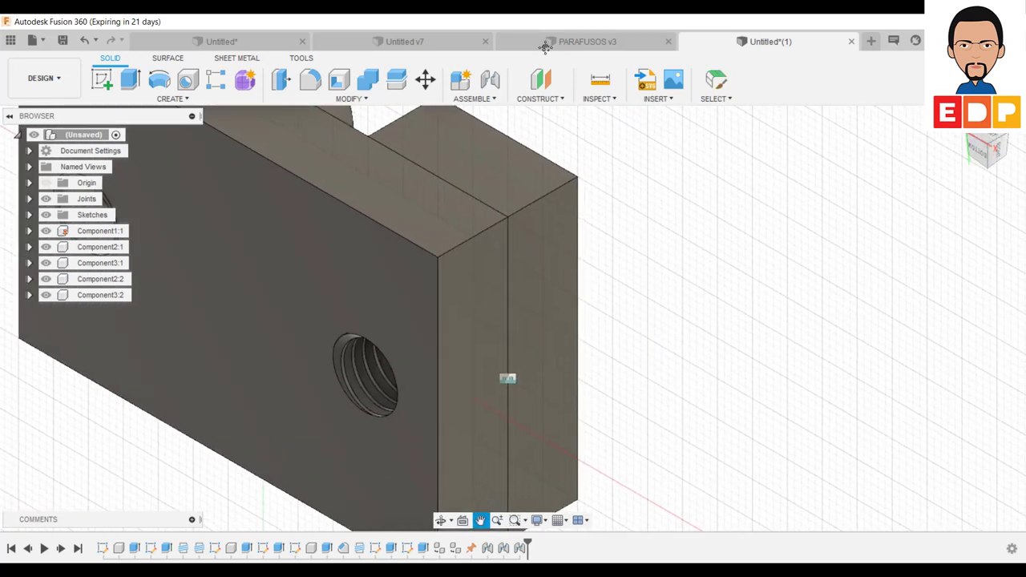
{"action": "scroll", "coordinate": [842, 317], "scroll_direction": "down", "scroll_amount": 3}
{"action": "scroll", "coordinate": [842, 318], "scroll_direction": "up", "scroll_amount": 3}
{"action": "scroll", "coordinate": [842, 318], "scroll_direction": "down", "scroll_amount": 3}
{"action": "scroll", "coordinate": [842, 317], "scroll_direction": "down", "scroll_amount": 3}
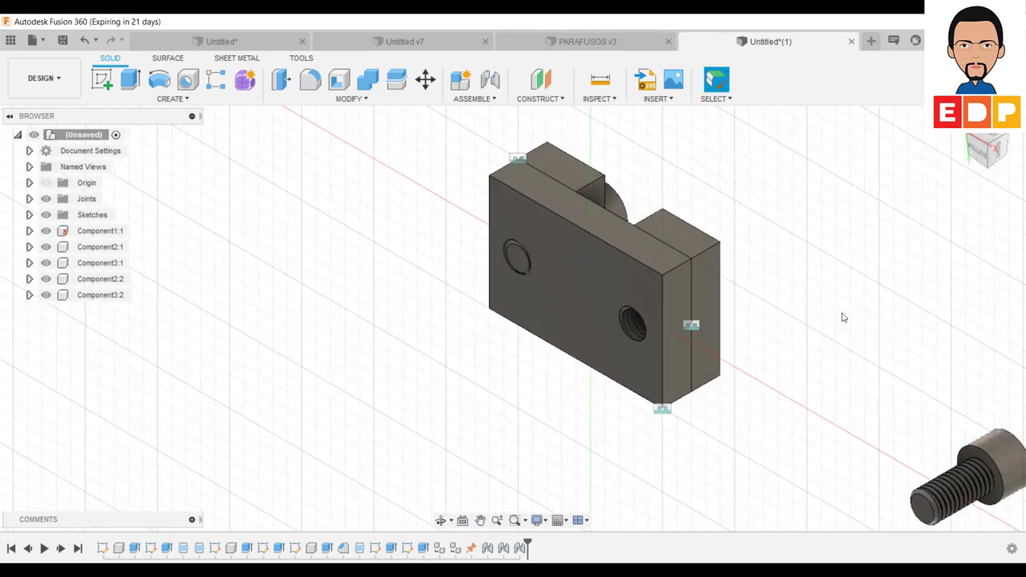
{"action": "scroll", "coordinate": [866, 364], "scroll_direction": "down", "scroll_amount": 2}
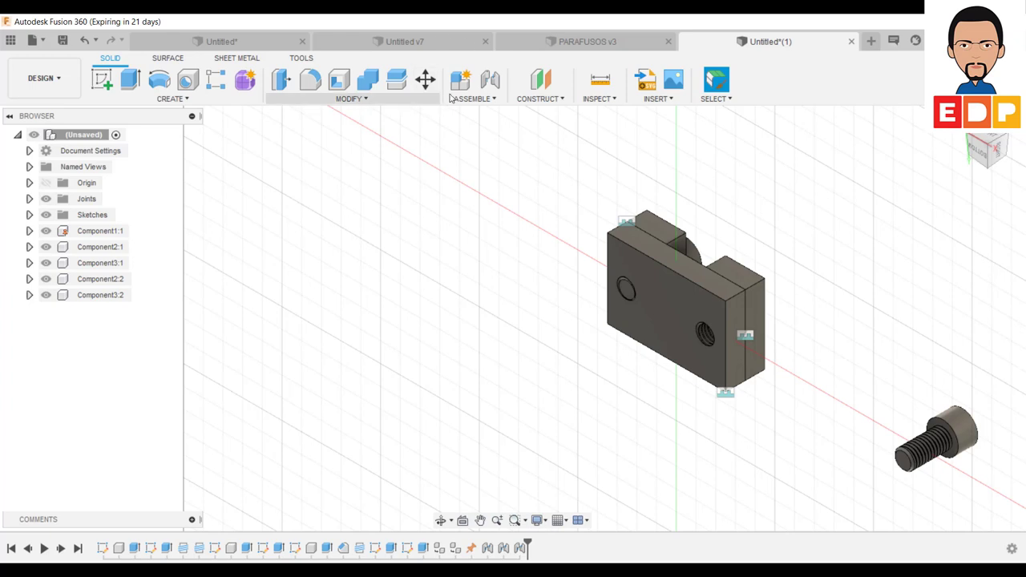
Start a rigid joint between screw Component3:1 and the plate's other hole
{"action": "left_click", "coordinate": [475, 99]}
{"action": "left_click", "coordinate": [471, 128]}
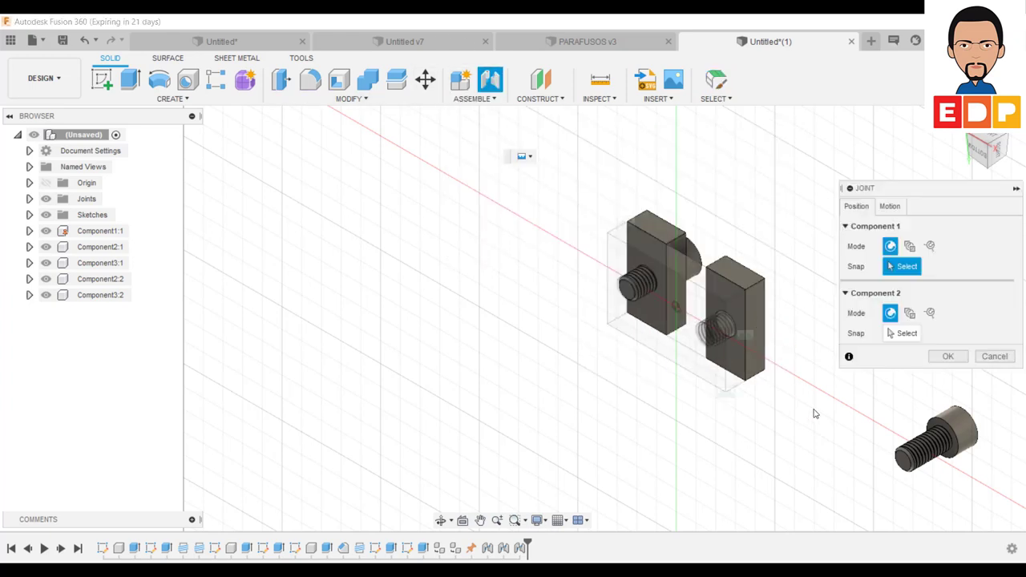
{"action": "left_click", "coordinate": [904, 470]}
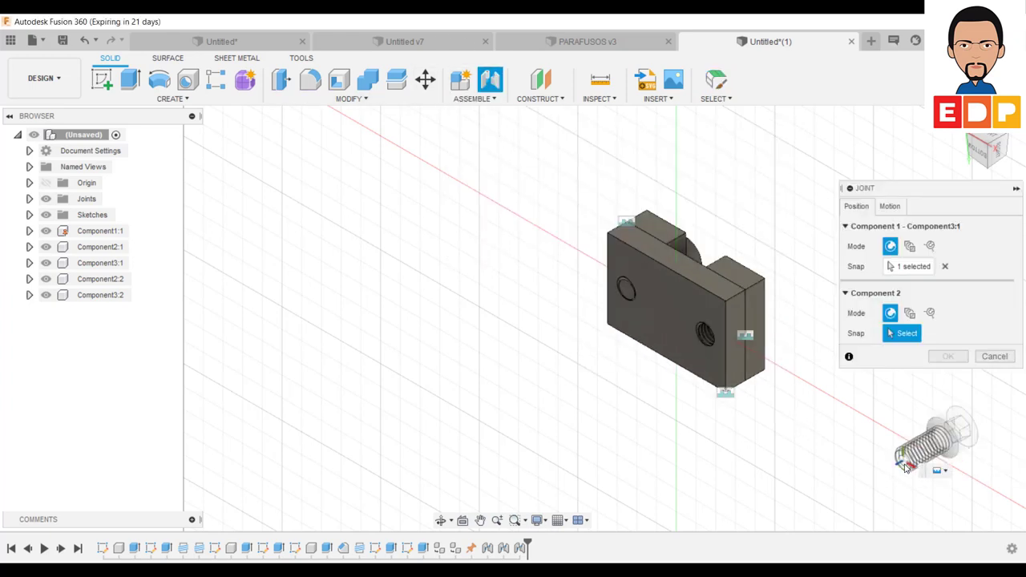
{"action": "left_click", "coordinate": [688, 351]}
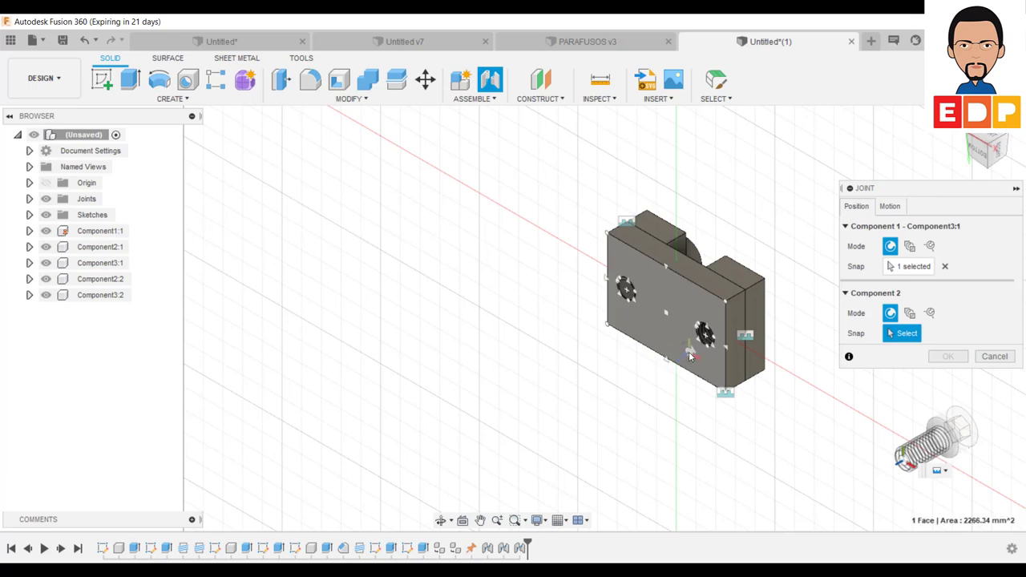
{"action": "left_click", "coordinate": [890, 206]}
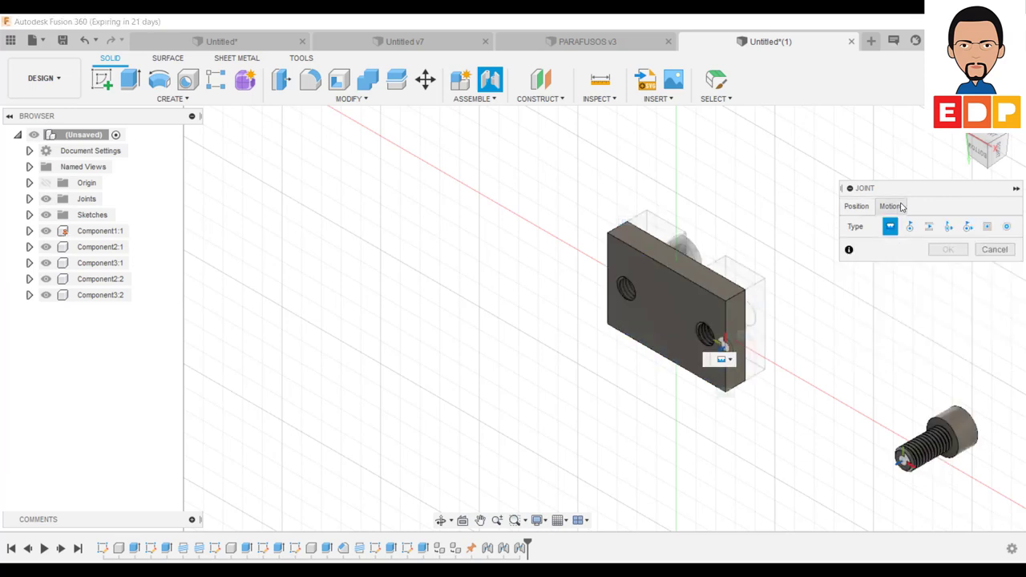
{"action": "left_click", "coordinate": [909, 228]}
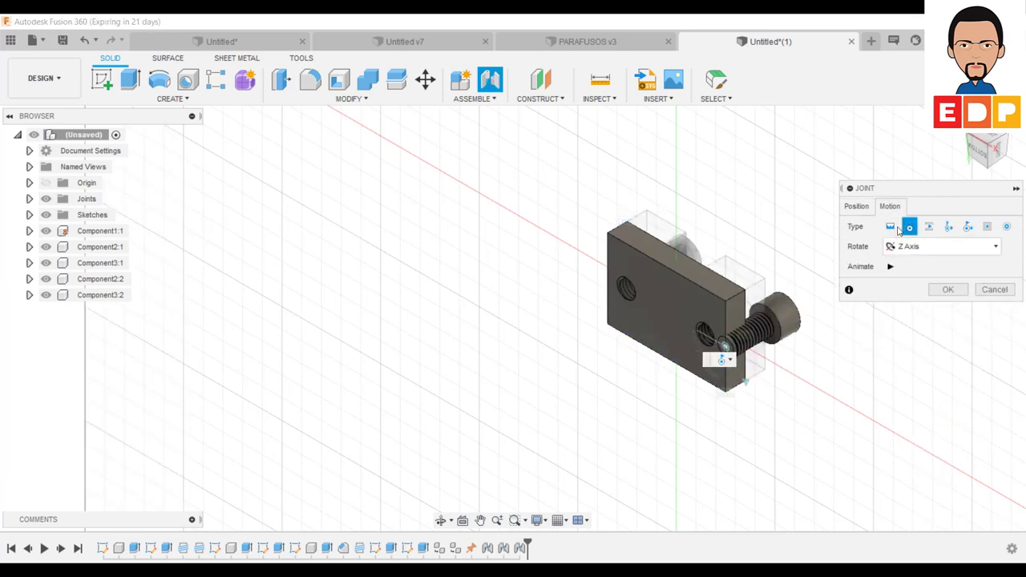
{"action": "left_click", "coordinate": [890, 227]}
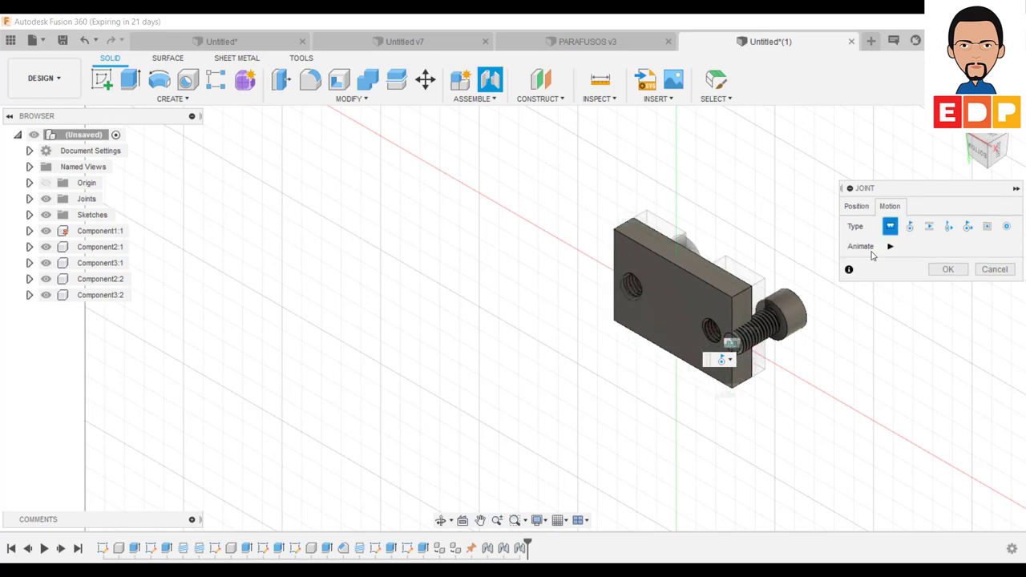
{"action": "left_click", "coordinate": [859, 207]}
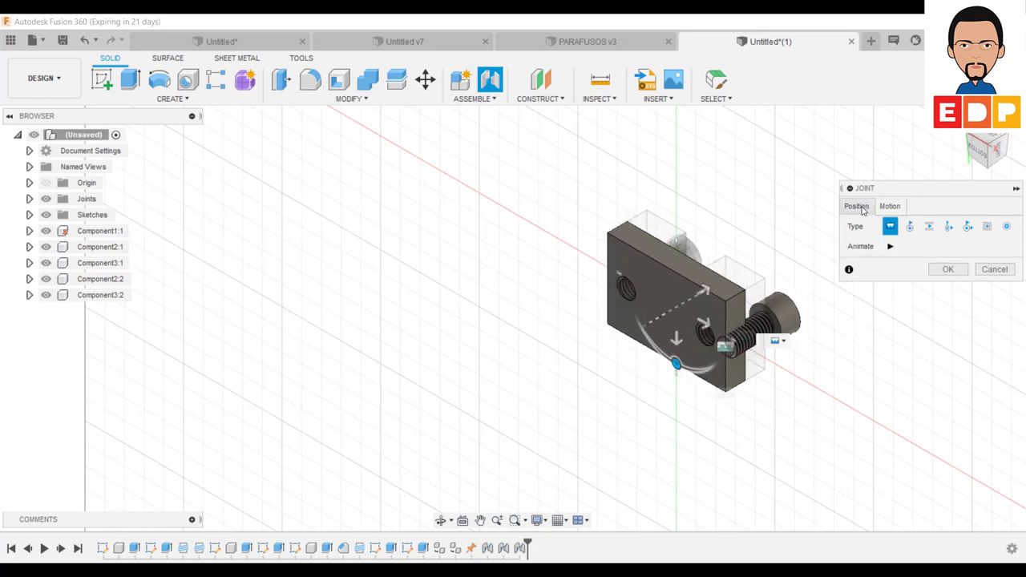
Flip the screw, align it in the hole at 10.1 mm Y offset, and confirm
{"action": "left_click", "coordinate": [986, 151]}
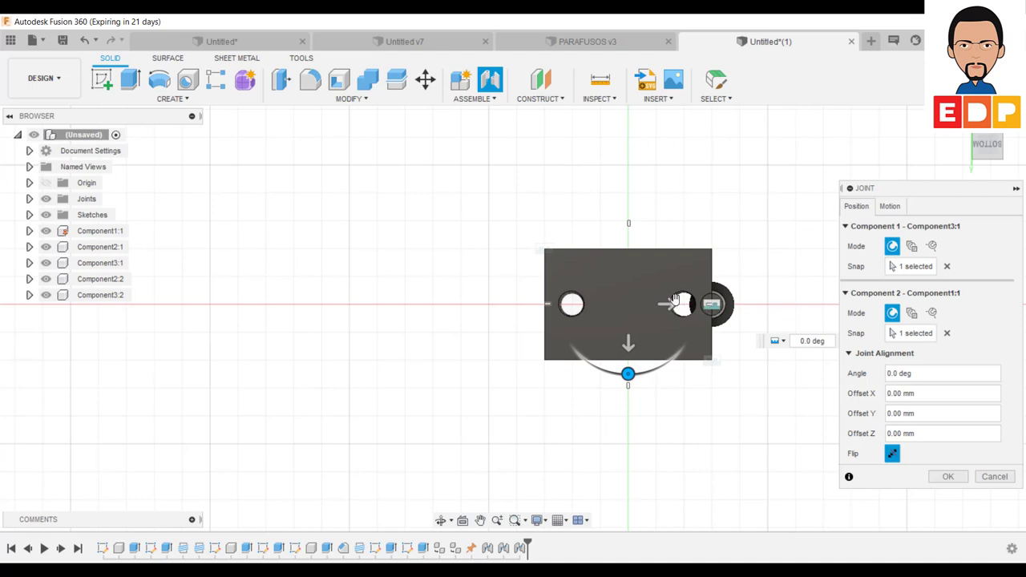
{"action": "left_click_drag", "start_coordinate": [656, 308], "coordinate": [663, 316]}
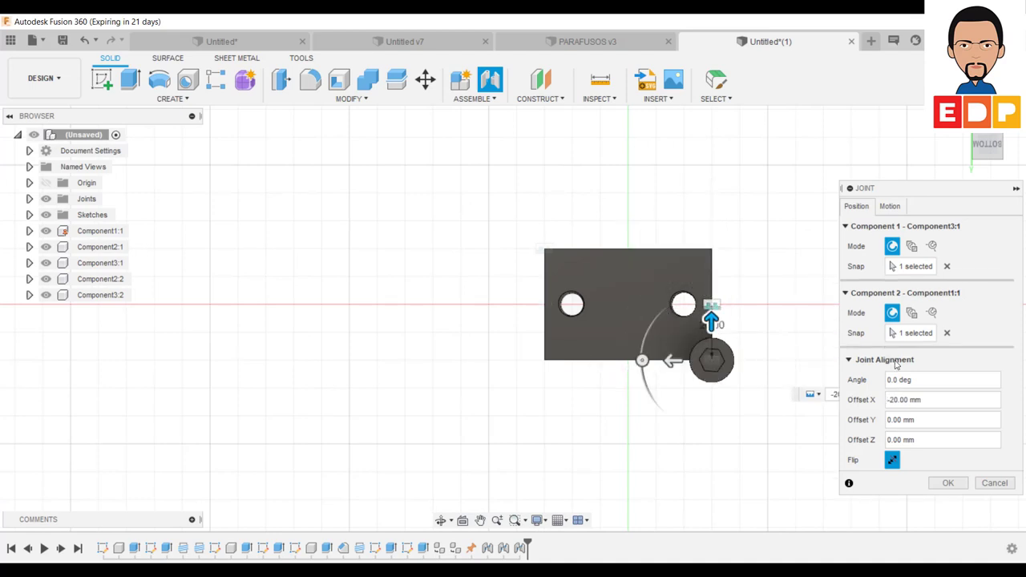
{"action": "left_click", "coordinate": [895, 462]}
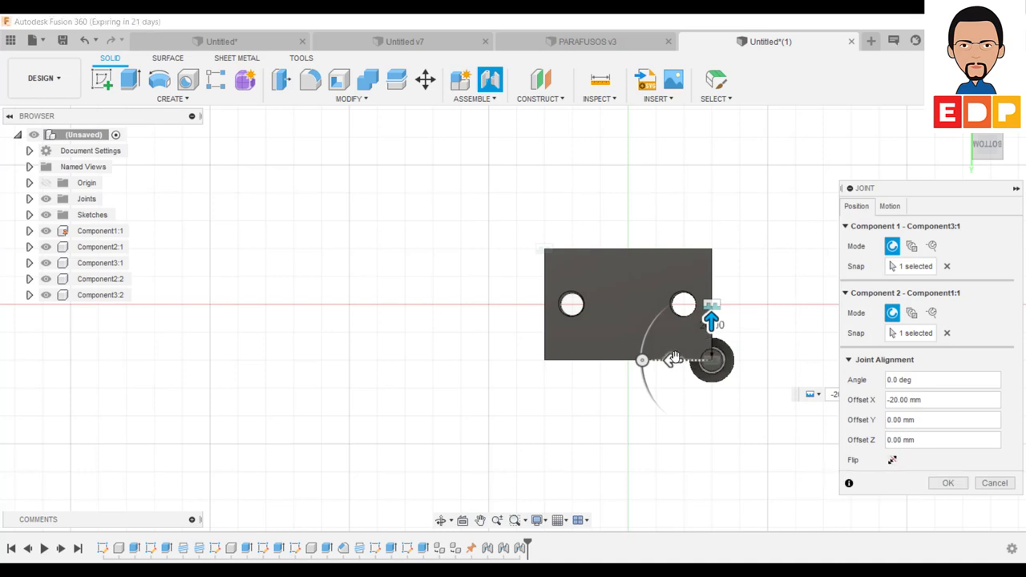
{"action": "left_click_drag", "start_coordinate": [712, 319], "coordinate": [712, 263]}
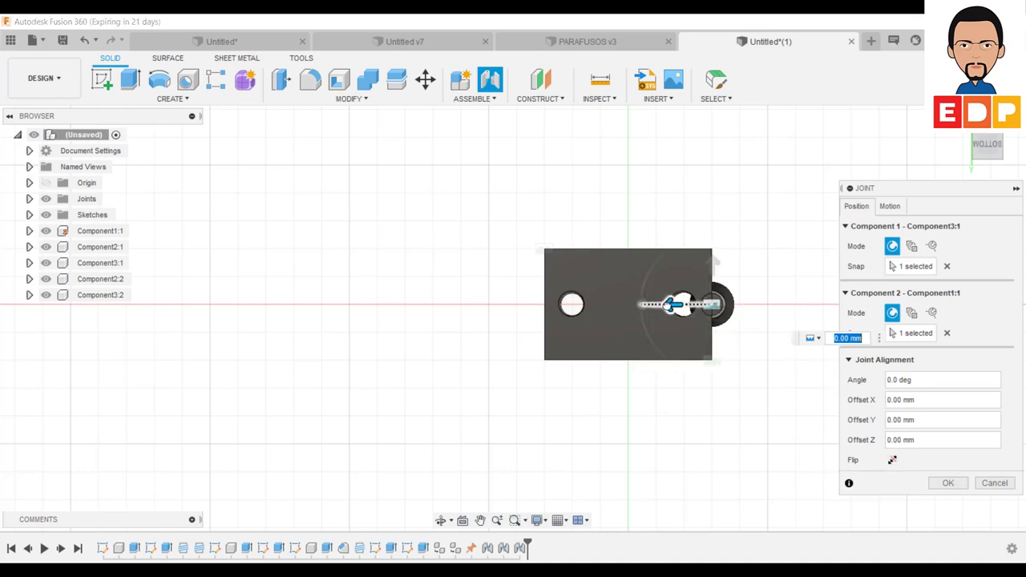
{"action": "left_click_drag", "start_coordinate": [676, 305], "coordinate": [658, 306]}
{"action": "type", "text": "10.1"}
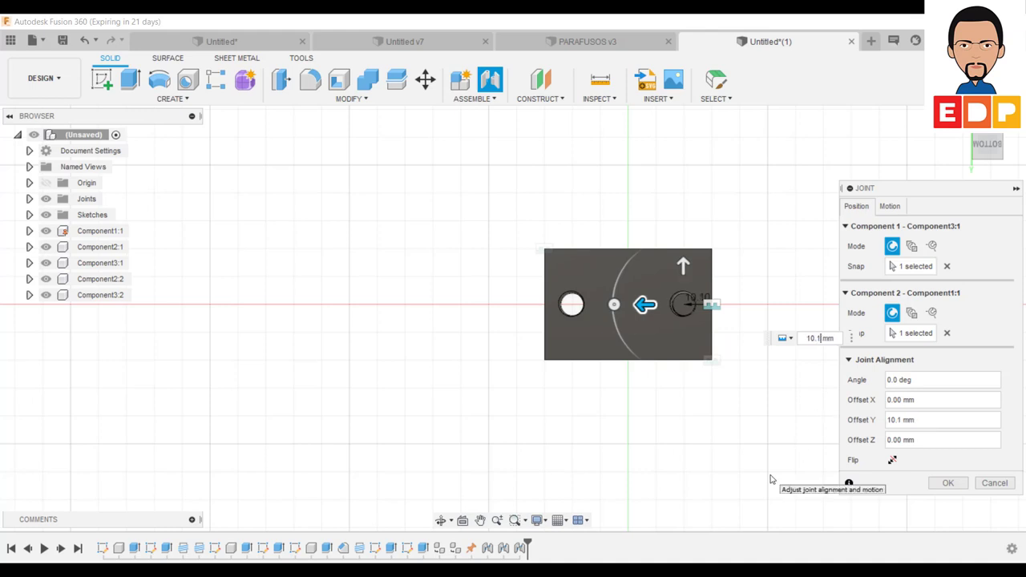
{"action": "left_click", "coordinate": [950, 484]}
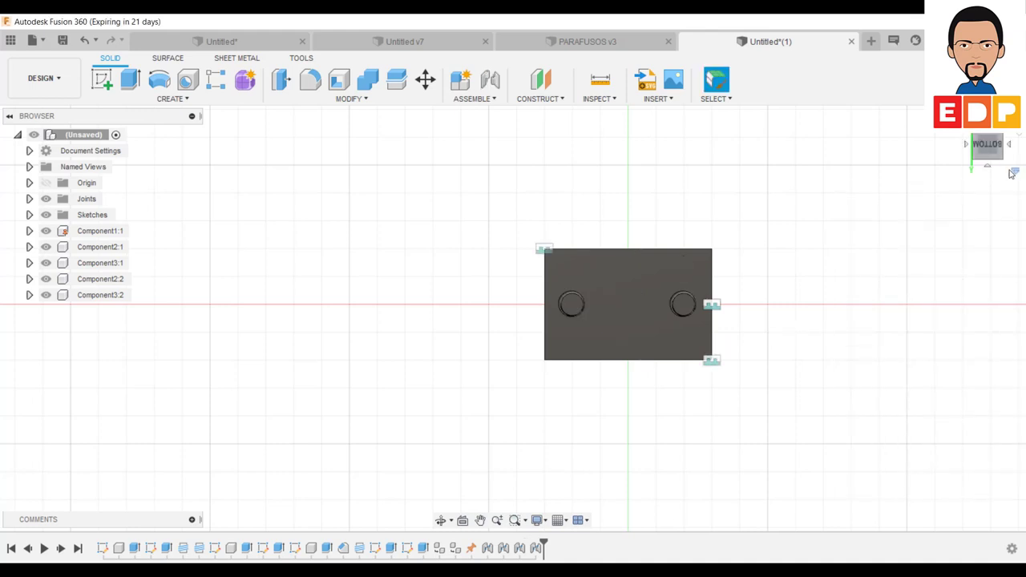
Inspect the assembly in isometric and Front views, then open the workspace list
{"action": "left_click", "coordinate": [1000, 137]}
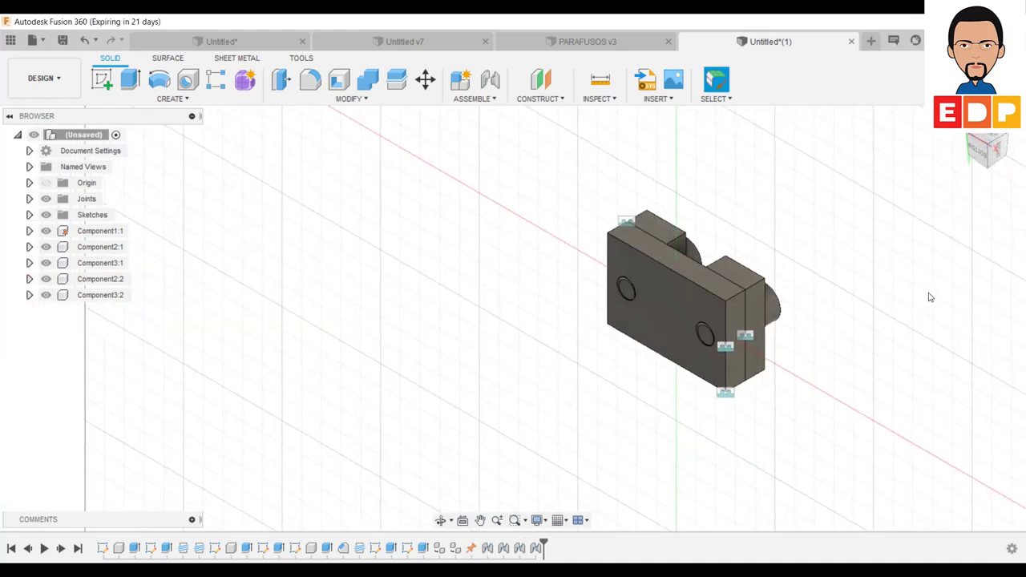
{"action": "middle_click_drag", "start_coordinate": [927, 294], "coordinate": [748, 313]}
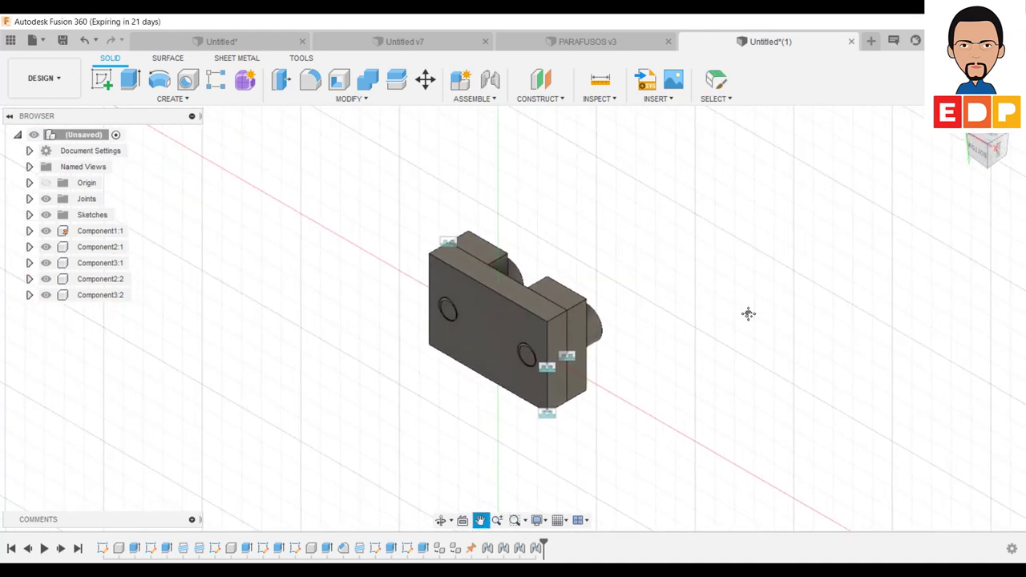
{"action": "left_click", "coordinate": [995, 143]}
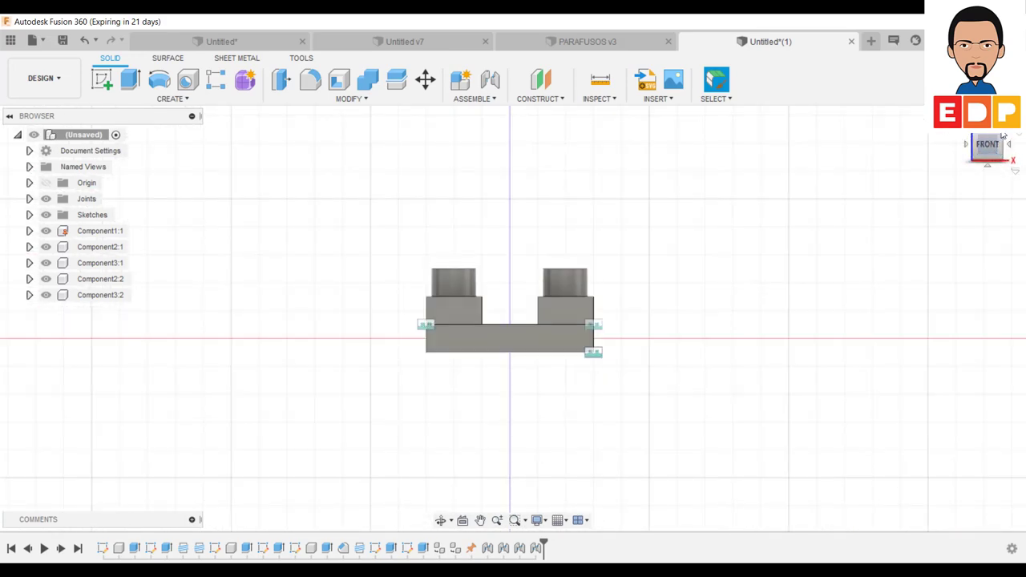
{"action": "left_click", "coordinate": [1001, 138]}
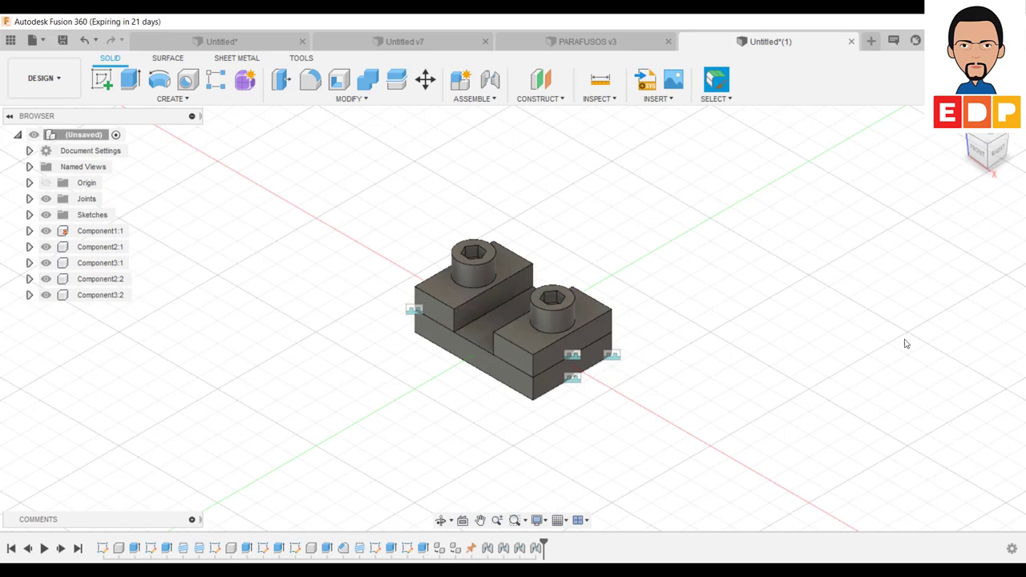
{"action": "scroll", "coordinate": [829, 309], "scroll_direction": "down", "scroll_amount": 3}
{"action": "scroll", "coordinate": [823, 309], "scroll_direction": "up", "scroll_amount": 3}
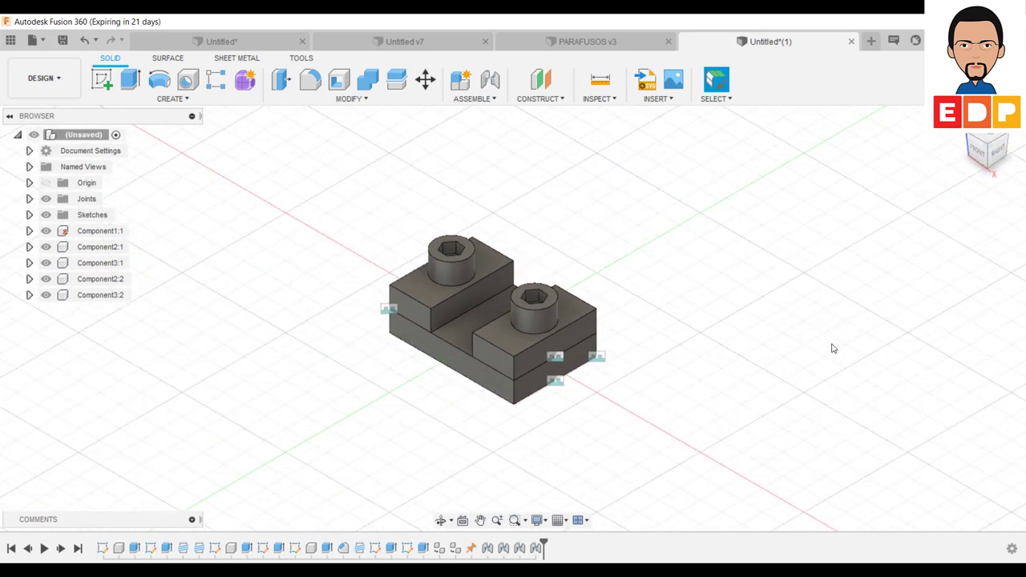
{"action": "mouse_move", "coordinate": [832, 348]}
{"action": "middle_mouse_down"}
{"action": "mouse_move", "coordinate": [832, 335]}
{"action": "mouse_move", "coordinate": [887, 337]}
{"action": "middle_mouse_up"}
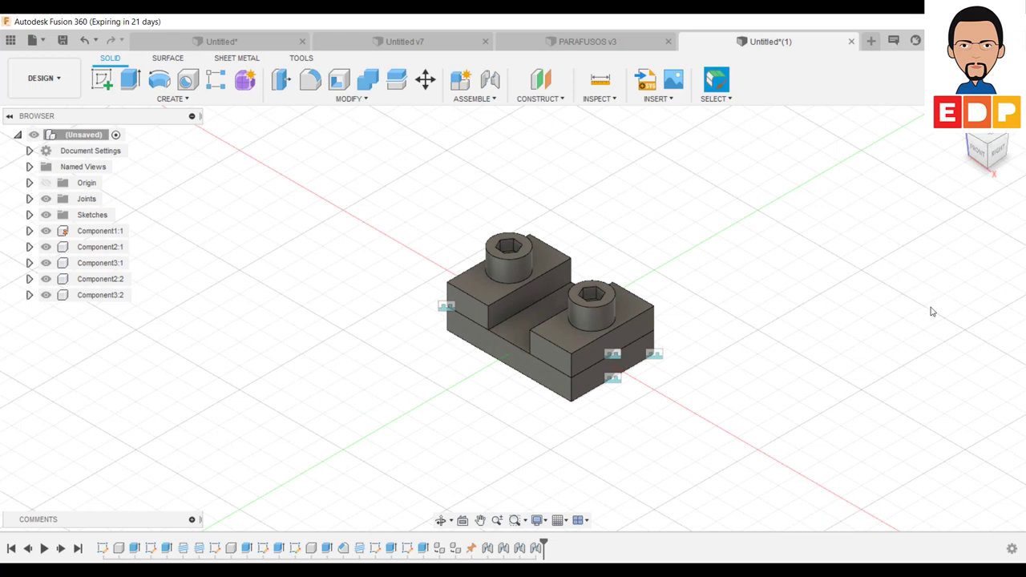
{"action": "left_click", "coordinate": [65, 81]}
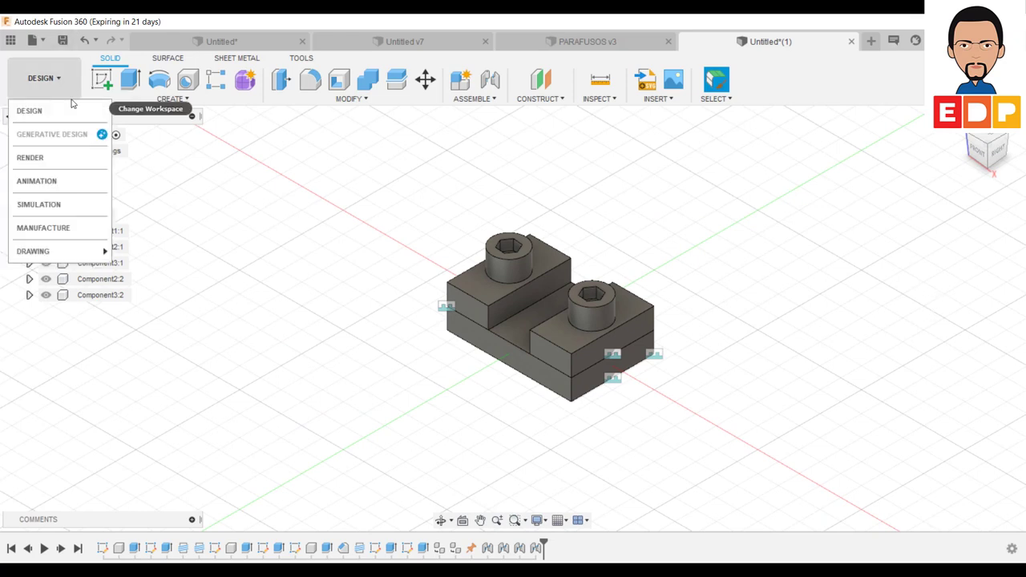
Switch to SIMULATION, create a Static Stress study, and generate Automatic Contacts
{"action": "left_click", "coordinate": [38, 206]}
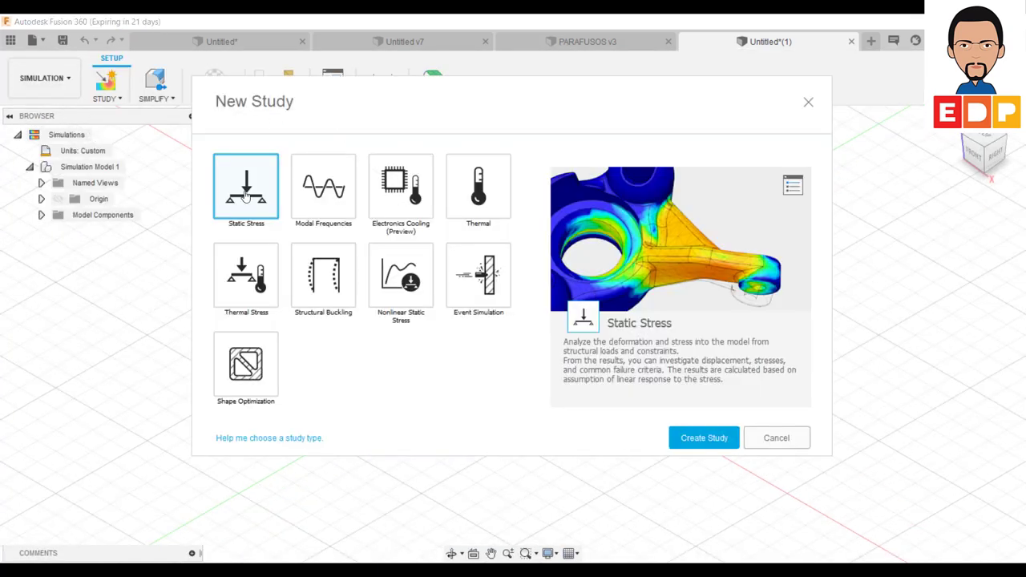
{"action": "left_click", "coordinate": [702, 438]}
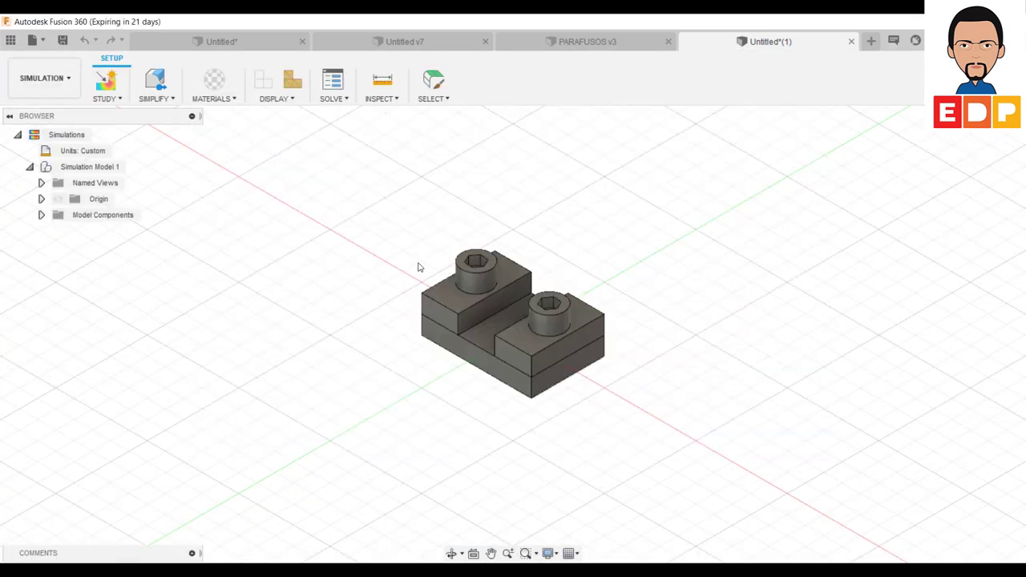
{"action": "left_click", "coordinate": [145, 103]}
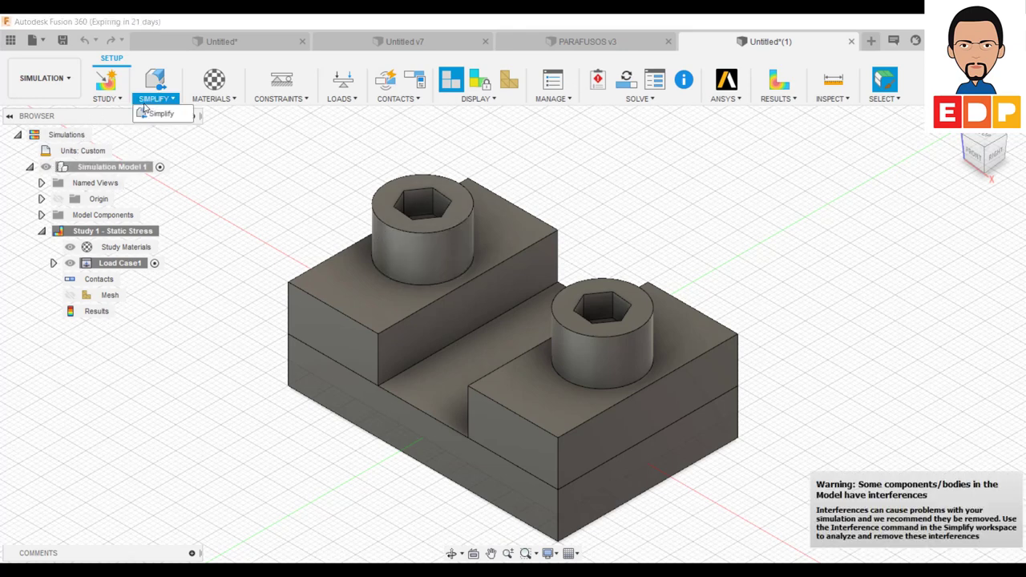
{"action": "left_click", "coordinate": [376, 100]}
{"action": "left_click", "coordinate": [399, 98]}
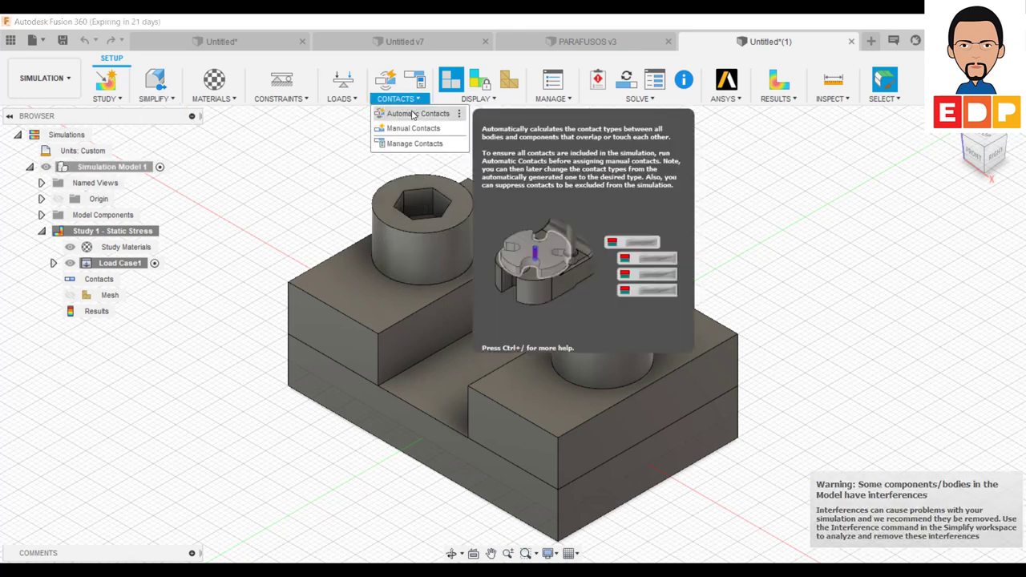
{"action": "left_click", "coordinate": [407, 112]}
{"action": "left_click", "coordinate": [947, 255]}
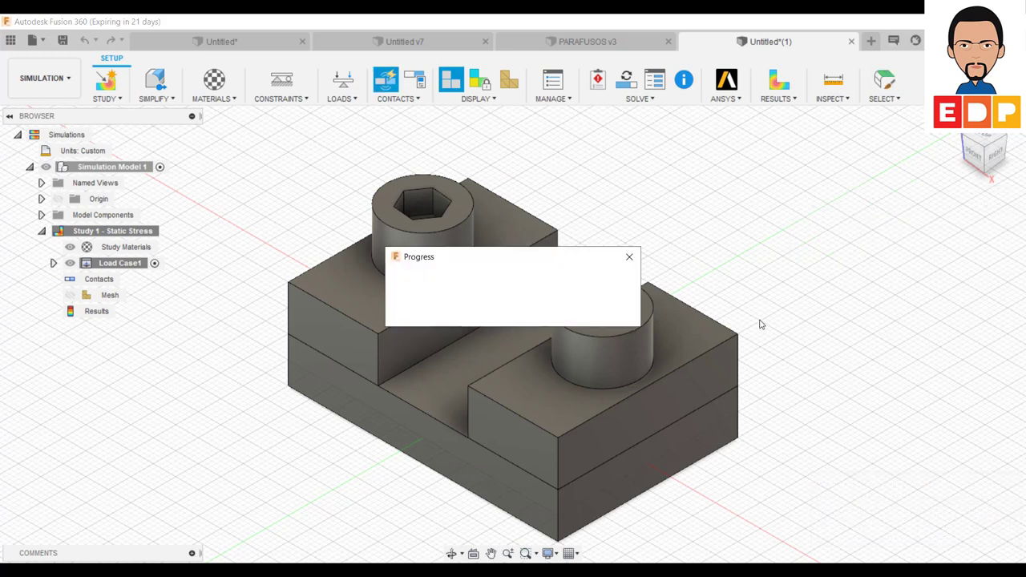
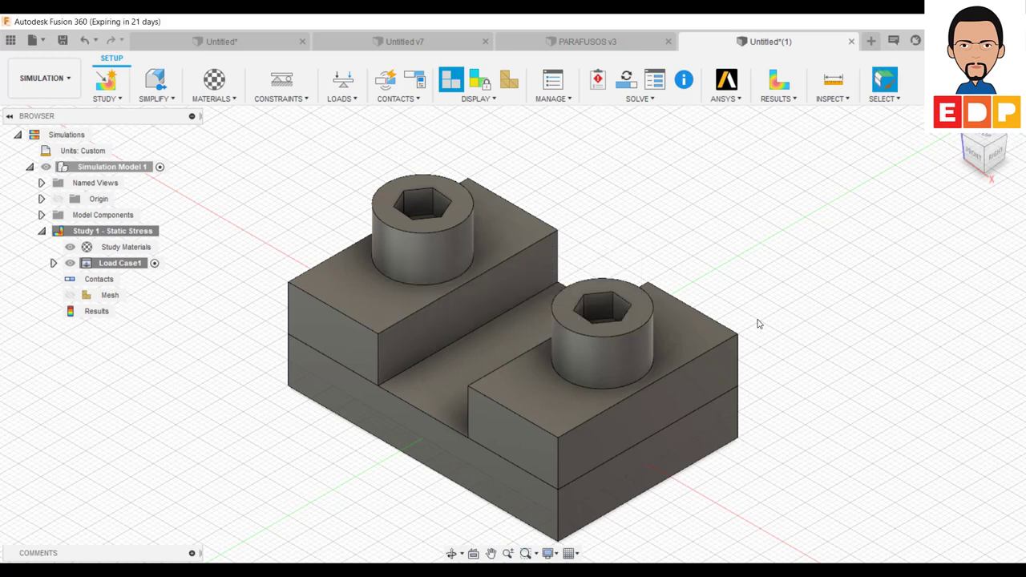
In Study Materials, set Component1:1 to Steel AISI 1008 91 HR
{"action": "left_click", "coordinate": [231, 96]}
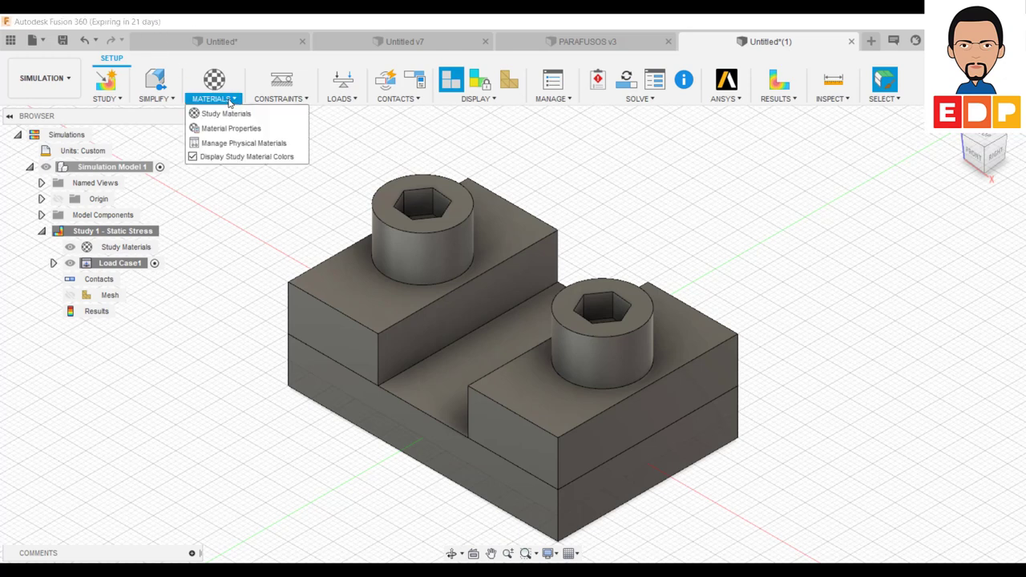
{"action": "left_click", "coordinate": [232, 117]}
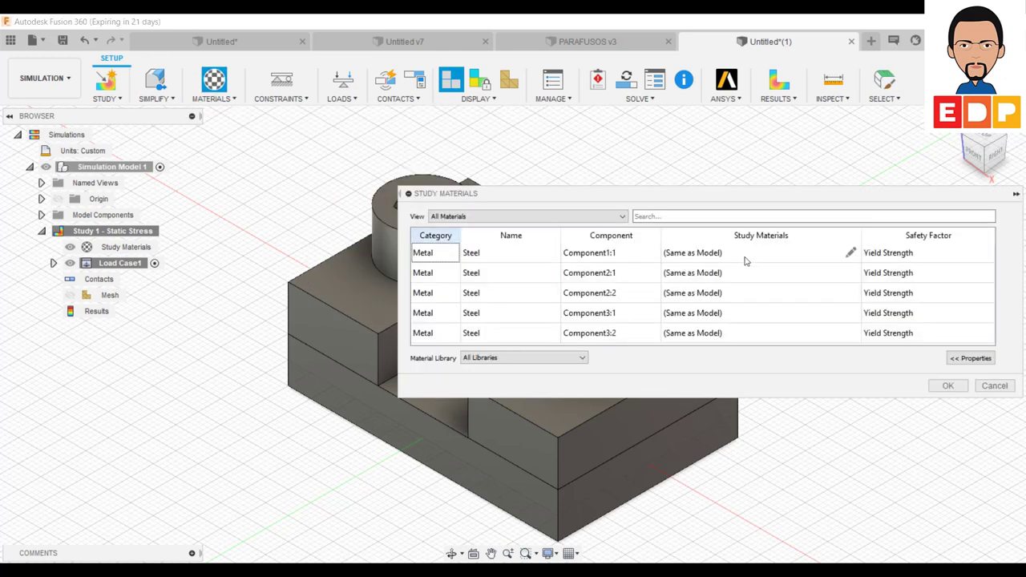
{"action": "left_click", "coordinate": [809, 255]}
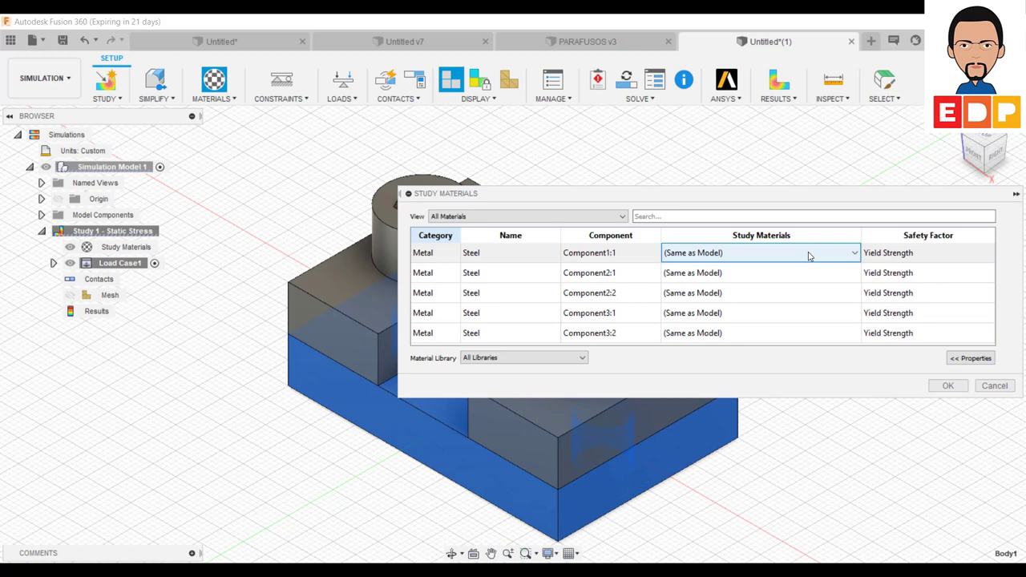
{"action": "left_click", "coordinate": [855, 252]}
{"action": "scroll", "coordinate": [750, 381], "scroll_direction": "down", "scroll_amount": 5}
{"action": "scroll", "coordinate": [750, 382], "scroll_direction": "down", "scroll_amount": 5}
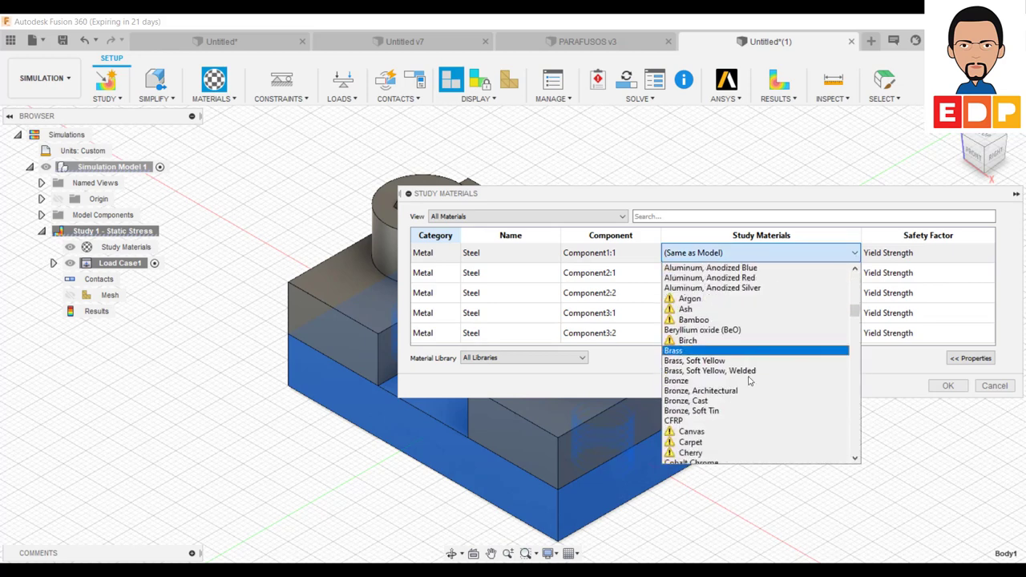
{"action": "scroll", "coordinate": [750, 382], "scroll_direction": "down", "scroll_amount": 5}
{"action": "scroll", "coordinate": [748, 379], "scroll_direction": "down", "scroll_amount": 5}
{"action": "scroll", "coordinate": [746, 377], "scroll_direction": "down", "scroll_amount": 5}
{"action": "scroll", "coordinate": [742, 374], "scroll_direction": "down", "scroll_amount": 5}
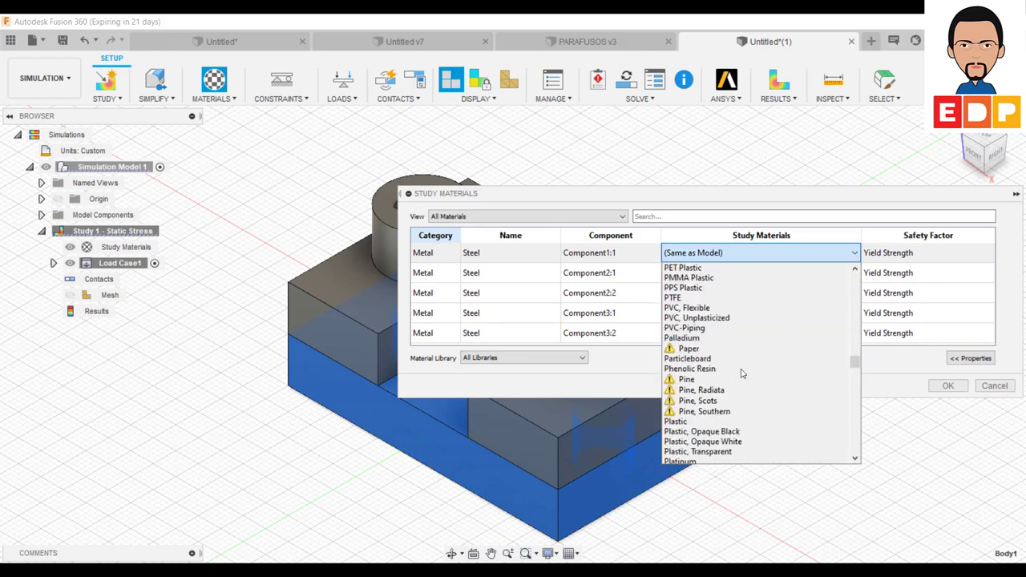
{"action": "scroll", "coordinate": [742, 373], "scroll_direction": "down", "scroll_amount": 5}
{"action": "scroll", "coordinate": [741, 373], "scroll_direction": "down", "scroll_amount": 5}
{"action": "scroll", "coordinate": [740, 373], "scroll_direction": "down", "scroll_amount": 5}
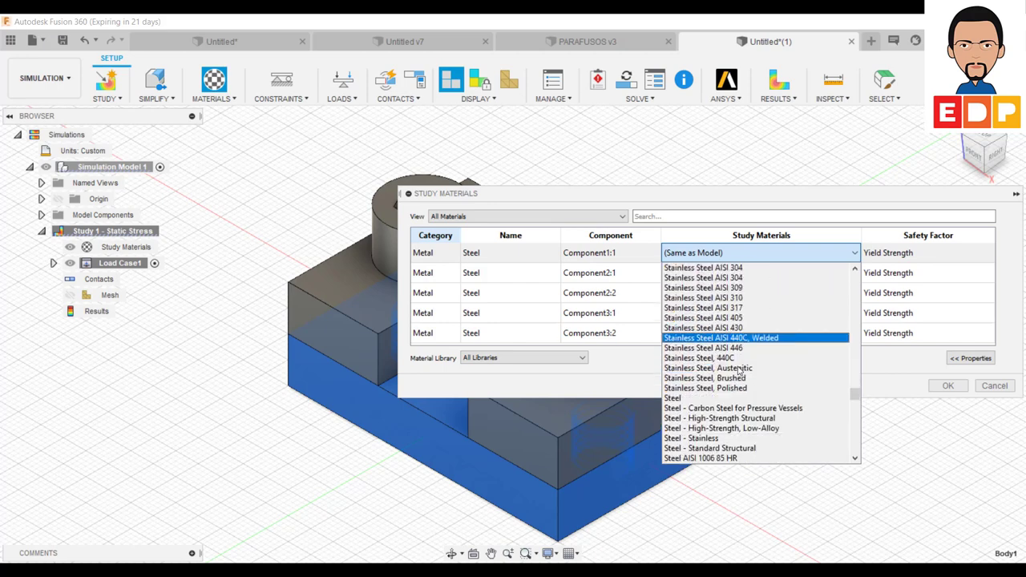
{"action": "scroll", "coordinate": [738, 371], "scroll_direction": "down", "scroll_amount": 4}
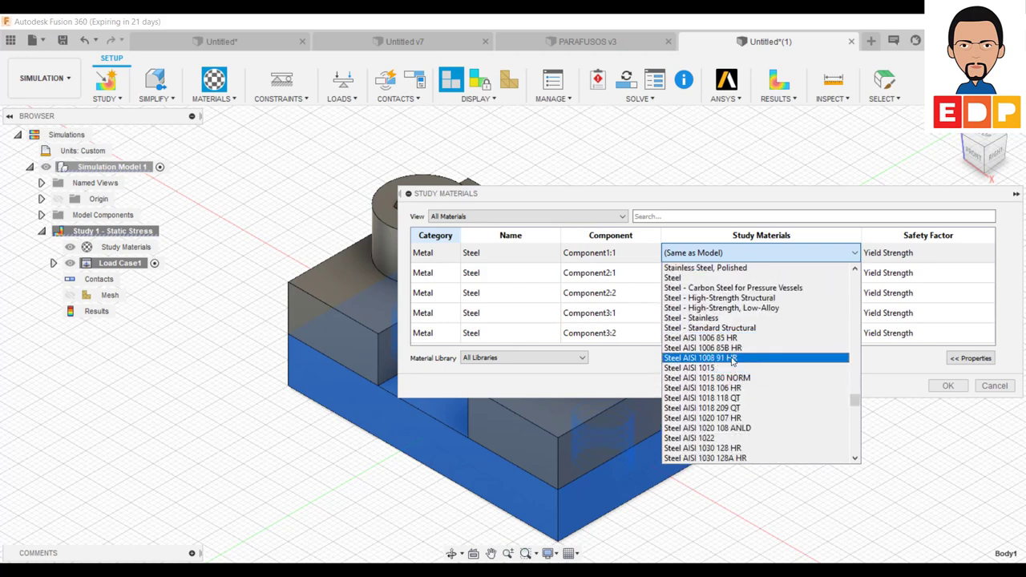
{"action": "left_click", "coordinate": [732, 359]}
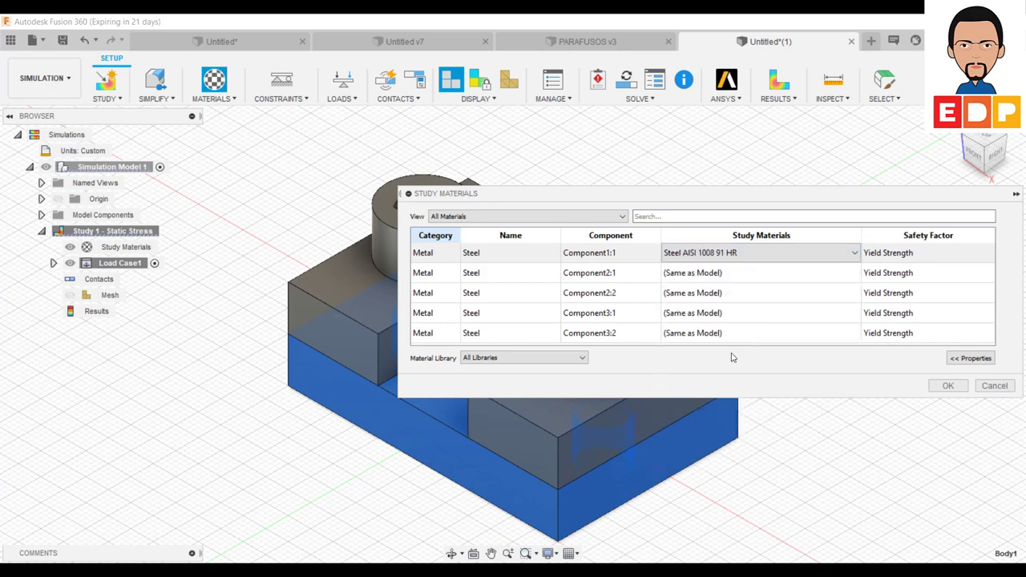
Set Component2:1's study material to Steel AISI 1020 107 HR
{"action": "left_click", "coordinate": [803, 276]}
{"action": "left_click", "coordinate": [853, 275]}
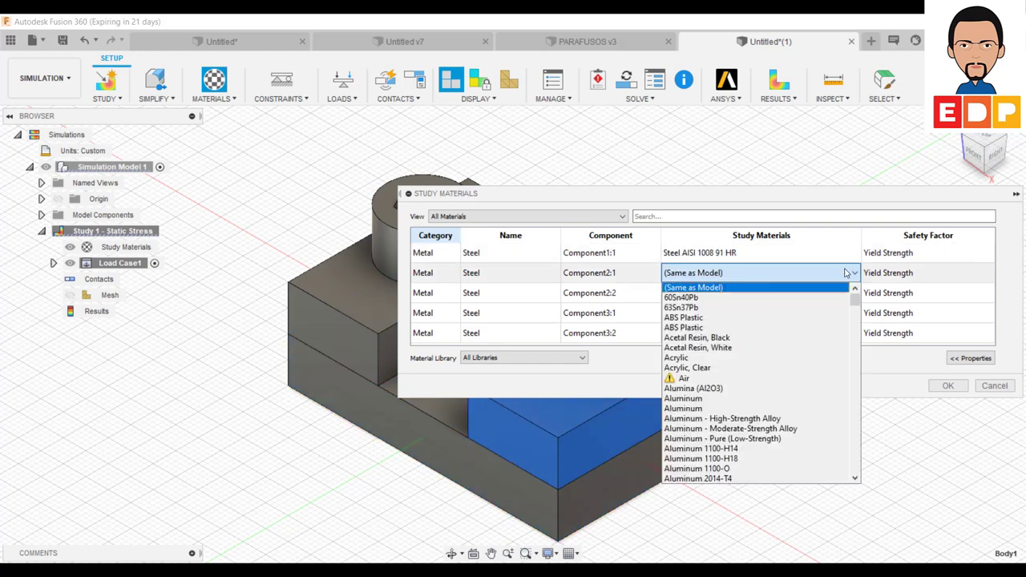
{"action": "scroll", "coordinate": [722, 361], "scroll_direction": "down", "scroll_amount": 5}
{"action": "scroll", "coordinate": [719, 417], "scroll_direction": "down", "scroll_amount": 5}
{"action": "scroll", "coordinate": [719, 438], "scroll_direction": "down", "scroll_amount": 4}
{"action": "scroll", "coordinate": [720, 437], "scroll_direction": "down", "scroll_amount": 5}
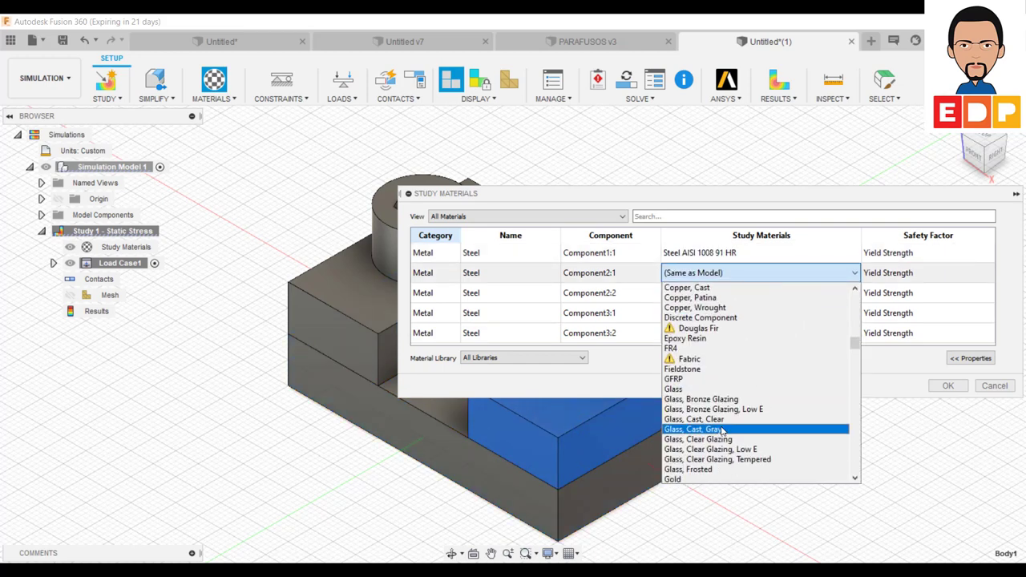
{"action": "scroll", "coordinate": [722, 433], "scroll_direction": "down", "scroll_amount": 5}
{"action": "scroll", "coordinate": [724, 429], "scroll_direction": "down", "scroll_amount": 5}
{"action": "scroll", "coordinate": [727, 425], "scroll_direction": "down", "scroll_amount": 5}
{"action": "scroll", "coordinate": [727, 425], "scroll_direction": "down", "scroll_amount": 5}
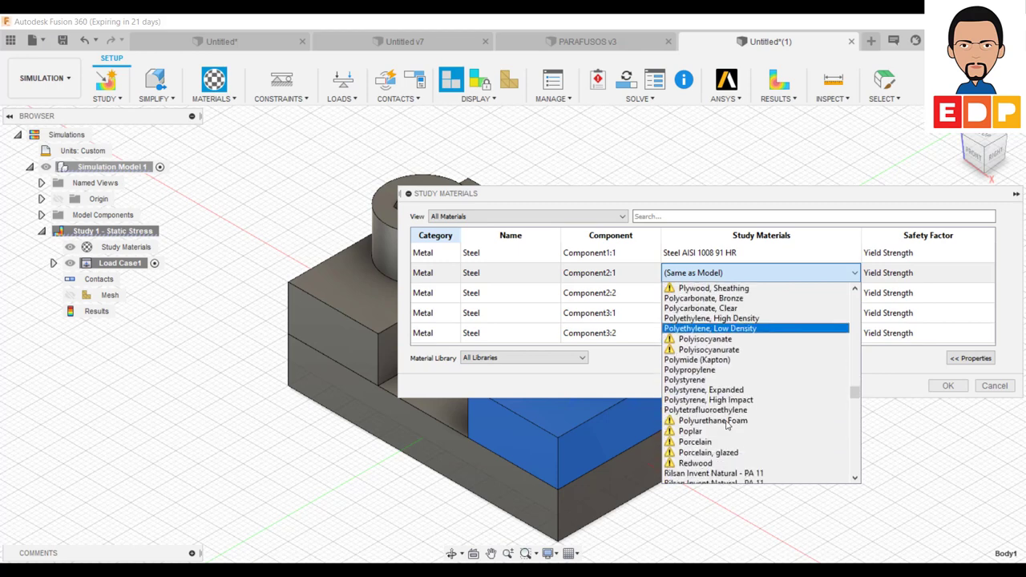
{"action": "scroll", "coordinate": [727, 425], "scroll_direction": "down", "scroll_amount": 5}
{"action": "scroll", "coordinate": [727, 425], "scroll_direction": "down", "scroll_amount": 5}
{"action": "scroll", "coordinate": [728, 425], "scroll_direction": "down", "scroll_amount": 5}
{"action": "scroll", "coordinate": [727, 425], "scroll_direction": "down", "scroll_amount": 5}
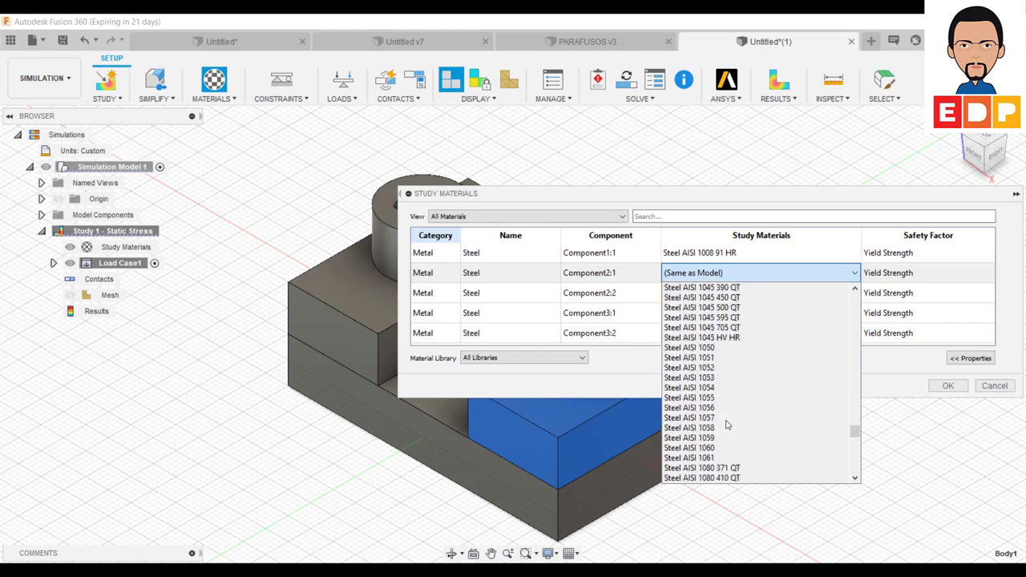
{"action": "scroll", "coordinate": [728, 424], "scroll_direction": "down", "scroll_amount": 5}
{"action": "scroll", "coordinate": [727, 421], "scroll_direction": "down", "scroll_amount": 5}
{"action": "scroll", "coordinate": [728, 418], "scroll_direction": "down", "scroll_amount": 5}
{"action": "scroll", "coordinate": [728, 425], "scroll_direction": "up", "scroll_amount": 5}
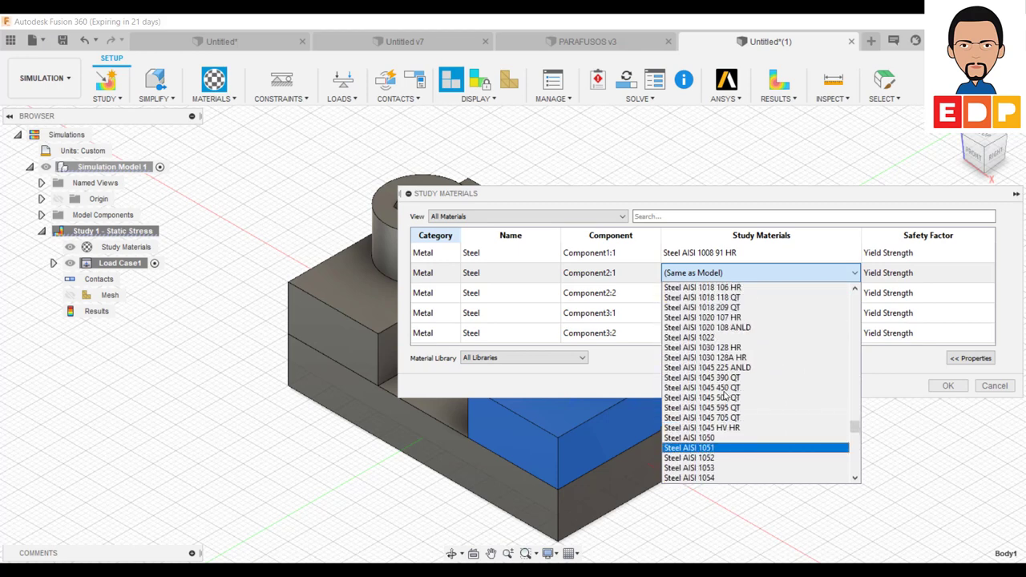
{"action": "scroll", "coordinate": [726, 425], "scroll_direction": "up", "scroll_amount": 5}
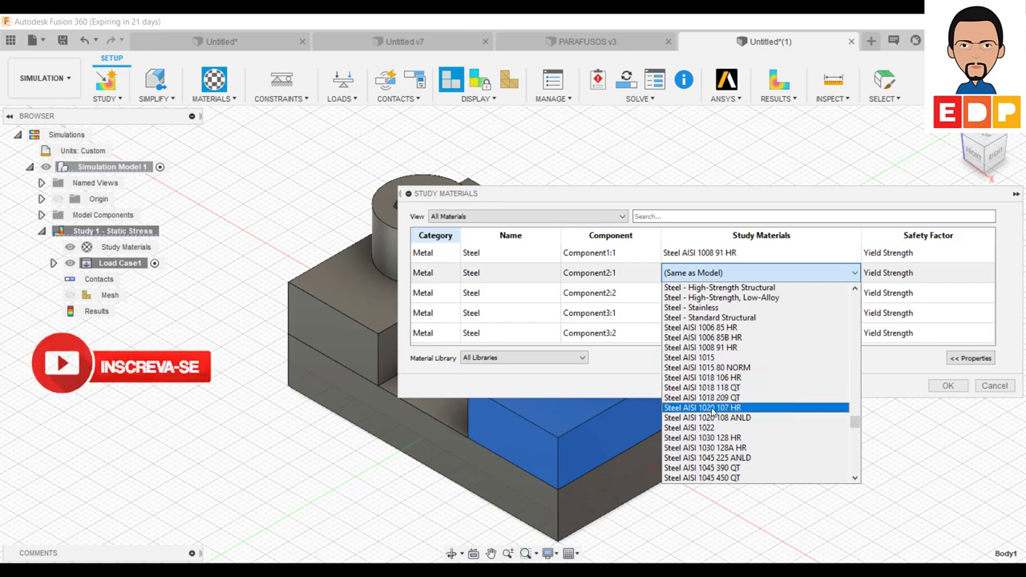
{"action": "left_click", "coordinate": [713, 409]}
{"action": "mouse_move", "coordinate": [760, 292]}
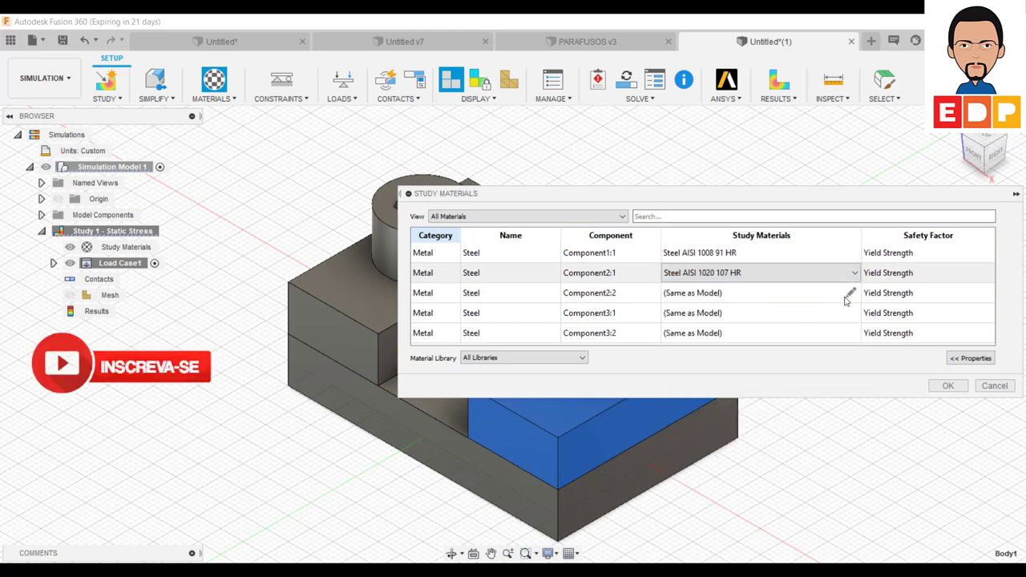
{"action": "left_click", "coordinate": [846, 295]}
Set Component2:2's study material to Steel AISI 1020 107 HR
{"action": "left_click", "coordinate": [854, 294]}
{"action": "scroll", "coordinate": [738, 419], "scroll_direction": "down", "scroll_amount": 3}
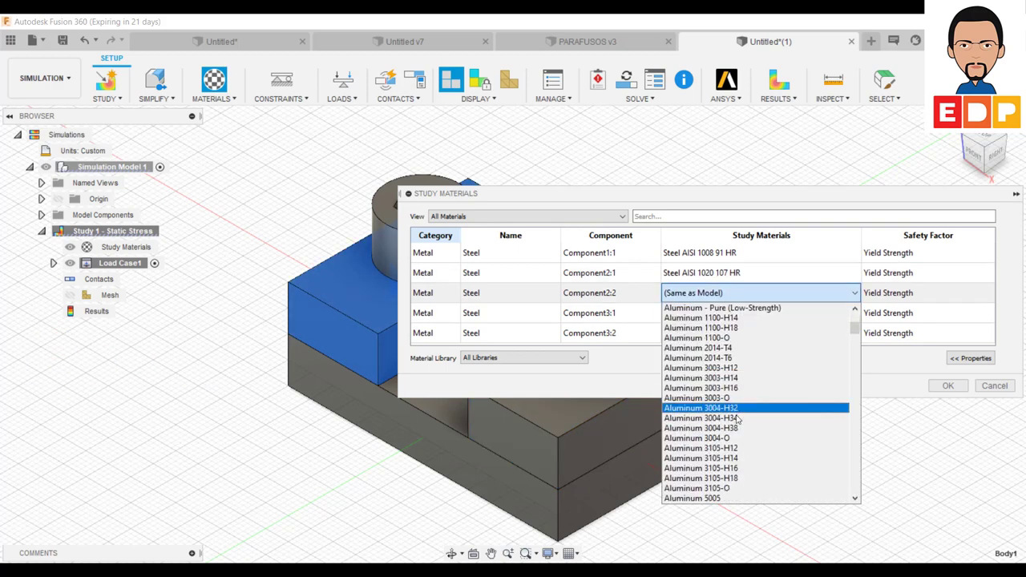
{"action": "scroll", "coordinate": [738, 419], "scroll_direction": "down", "scroll_amount": 5}
{"action": "scroll", "coordinate": [737, 419], "scroll_direction": "down", "scroll_amount": 5}
{"action": "scroll", "coordinate": [740, 417], "scroll_direction": "down", "scroll_amount": 5}
{"action": "scroll", "coordinate": [742, 415], "scroll_direction": "down", "scroll_amount": 5}
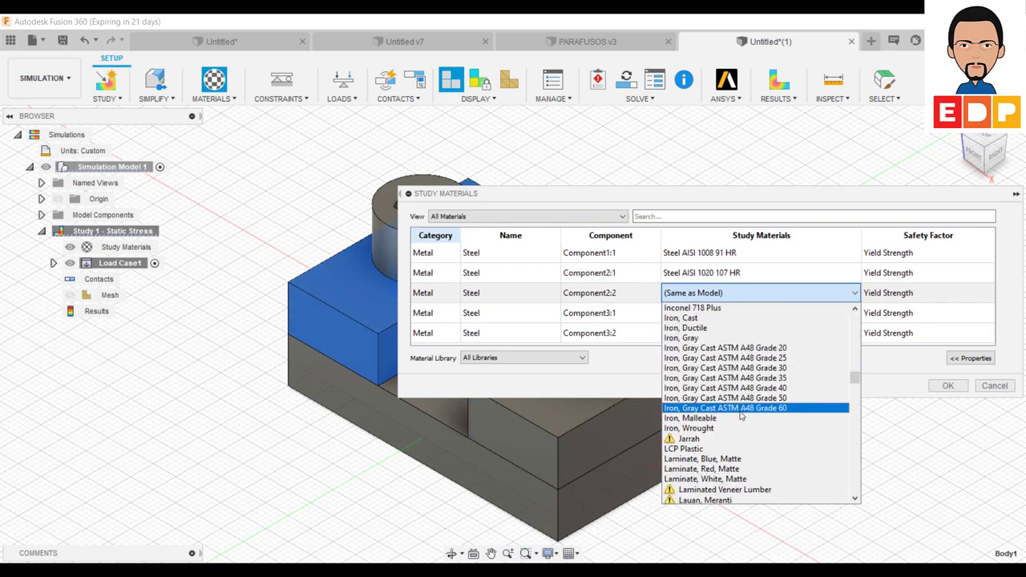
{"action": "scroll", "coordinate": [742, 416], "scroll_direction": "down", "scroll_amount": 5}
{"action": "scroll", "coordinate": [742, 414], "scroll_direction": "down", "scroll_amount": 5}
{"action": "scroll", "coordinate": [742, 412], "scroll_direction": "down", "scroll_amount": 5}
{"action": "scroll", "coordinate": [742, 410], "scroll_direction": "down", "scroll_amount": 5}
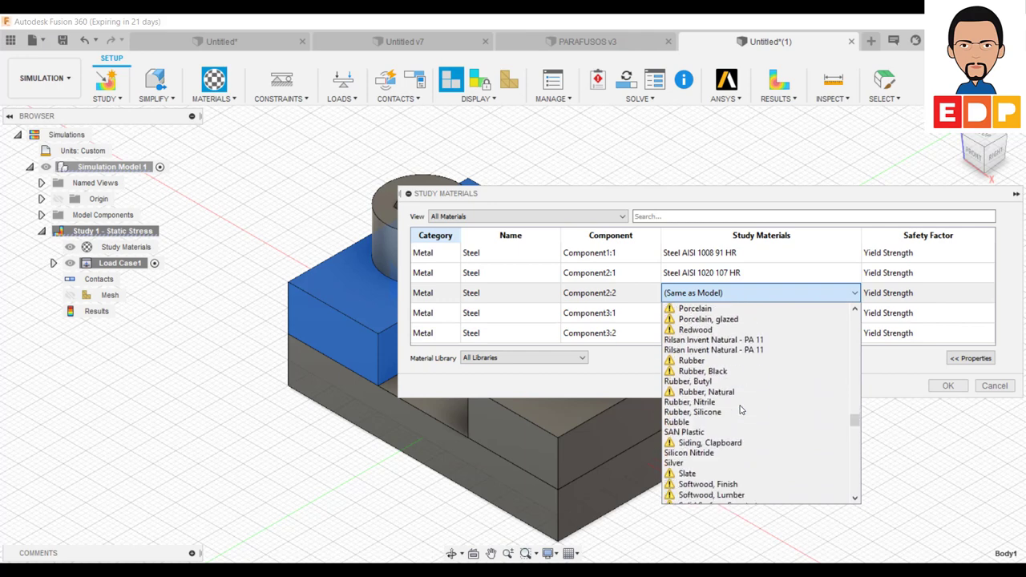
{"action": "scroll", "coordinate": [741, 410], "scroll_direction": "down", "scroll_amount": 5}
{"action": "scroll", "coordinate": [742, 409], "scroll_direction": "down", "scroll_amount": 5}
{"action": "scroll", "coordinate": [742, 408], "scroll_direction": "down", "scroll_amount": 3}
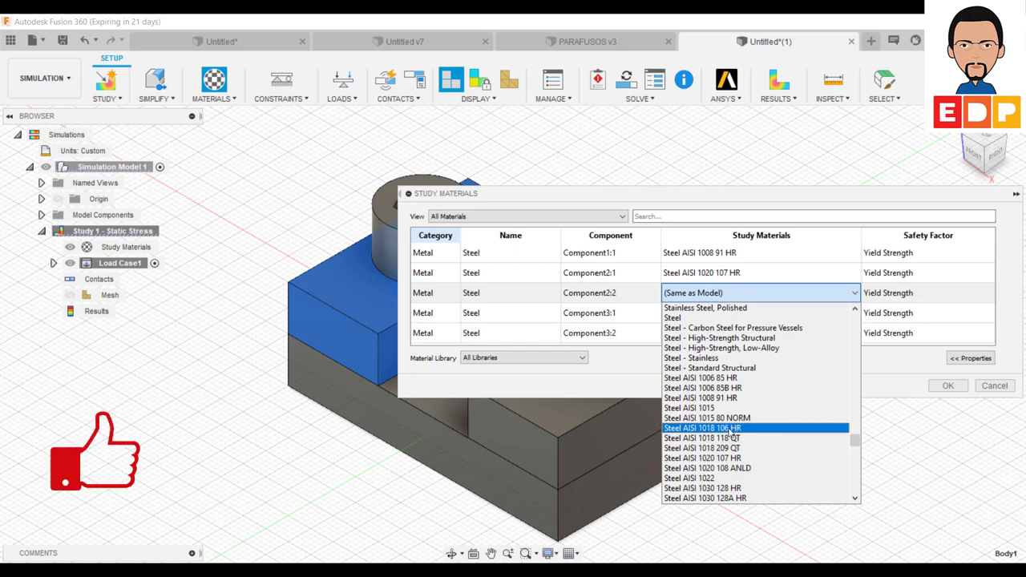
{"action": "left_click", "coordinate": [731, 459]}
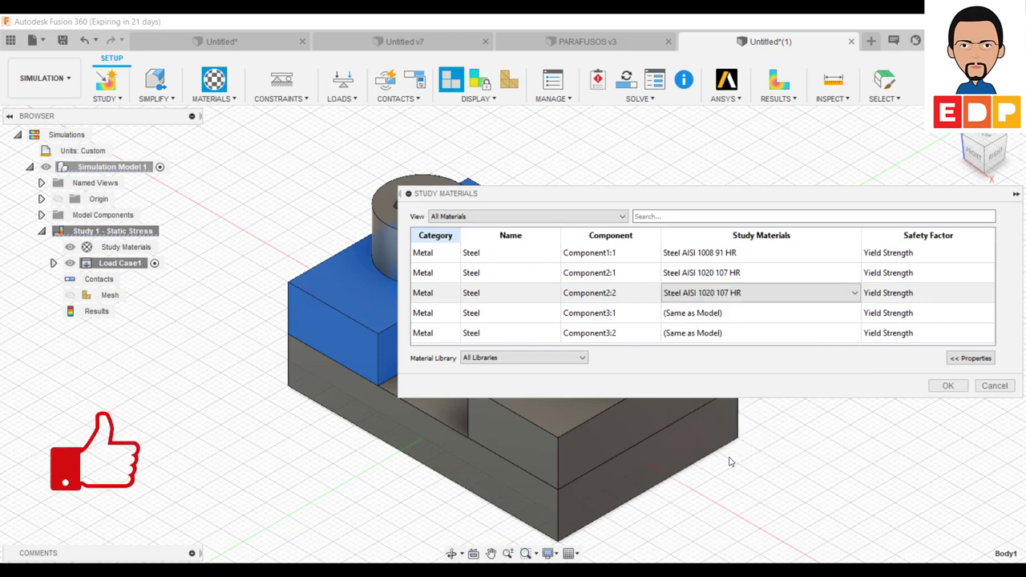
Set Component3:1's study material to Steel AISI 1030 128 HR
{"action": "left_click", "coordinate": [851, 316]}
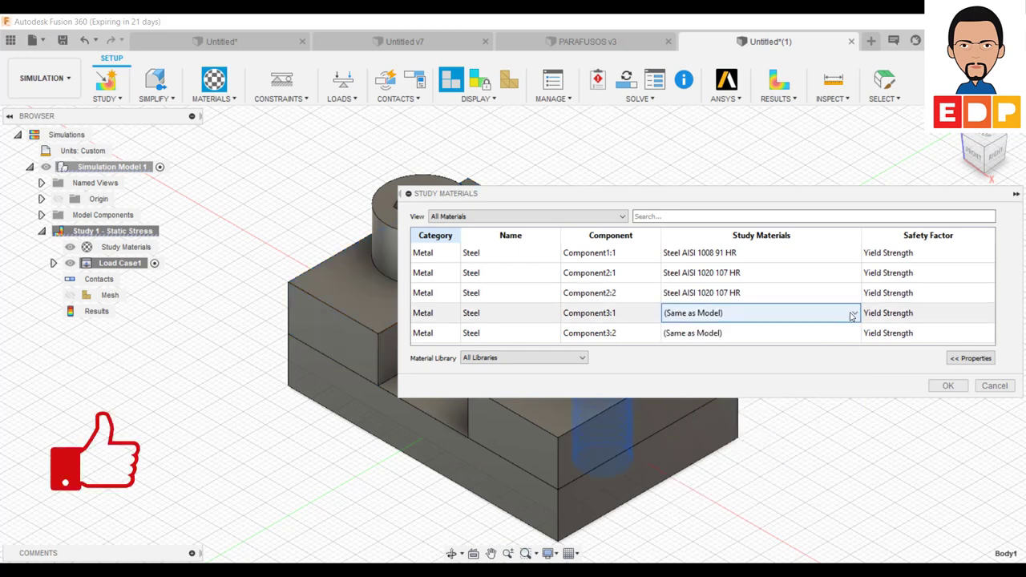
{"action": "left_click", "coordinate": [855, 313]}
{"action": "scroll", "coordinate": [726, 393], "scroll_direction": "down", "scroll_amount": 4}
{"action": "scroll", "coordinate": [726, 393], "scroll_direction": "down", "scroll_amount": 5}
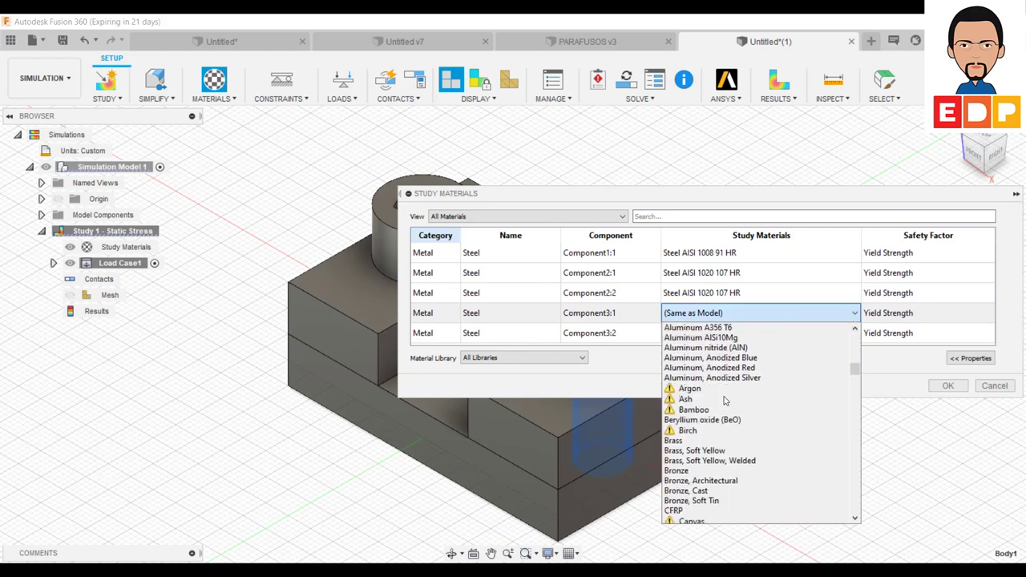
{"action": "scroll", "coordinate": [728, 397], "scroll_direction": "down", "scroll_amount": 5}
{"action": "scroll", "coordinate": [729, 403], "scroll_direction": "down", "scroll_amount": 5}
{"action": "scroll", "coordinate": [734, 411], "scroll_direction": "down", "scroll_amount": 5}
{"action": "scroll", "coordinate": [734, 411], "scroll_direction": "down", "scroll_amount": 5}
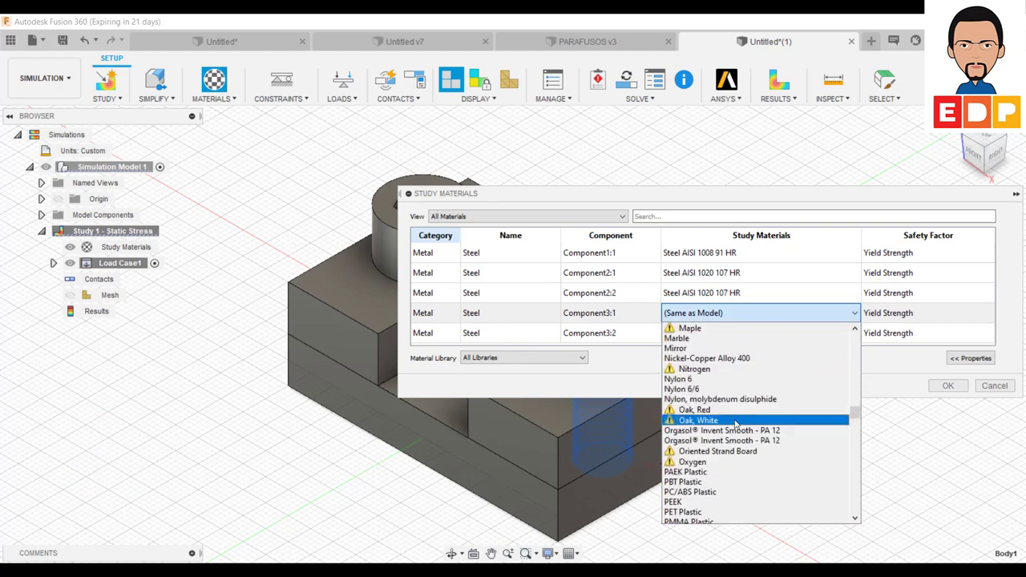
{"action": "scroll", "coordinate": [734, 412], "scroll_direction": "down", "scroll_amount": 5}
{"action": "scroll", "coordinate": [734, 417], "scroll_direction": "down", "scroll_amount": 5}
{"action": "scroll", "coordinate": [732, 418], "scroll_direction": "down", "scroll_amount": 5}
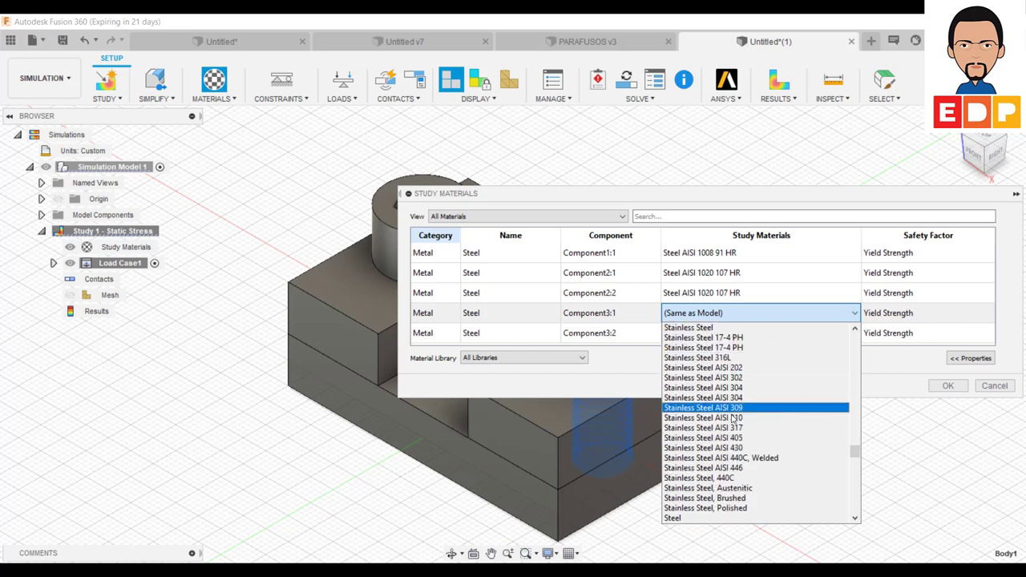
{"action": "scroll", "coordinate": [733, 417], "scroll_direction": "down", "scroll_amount": 5}
{"action": "scroll", "coordinate": [733, 416], "scroll_direction": "down", "scroll_amount": 5}
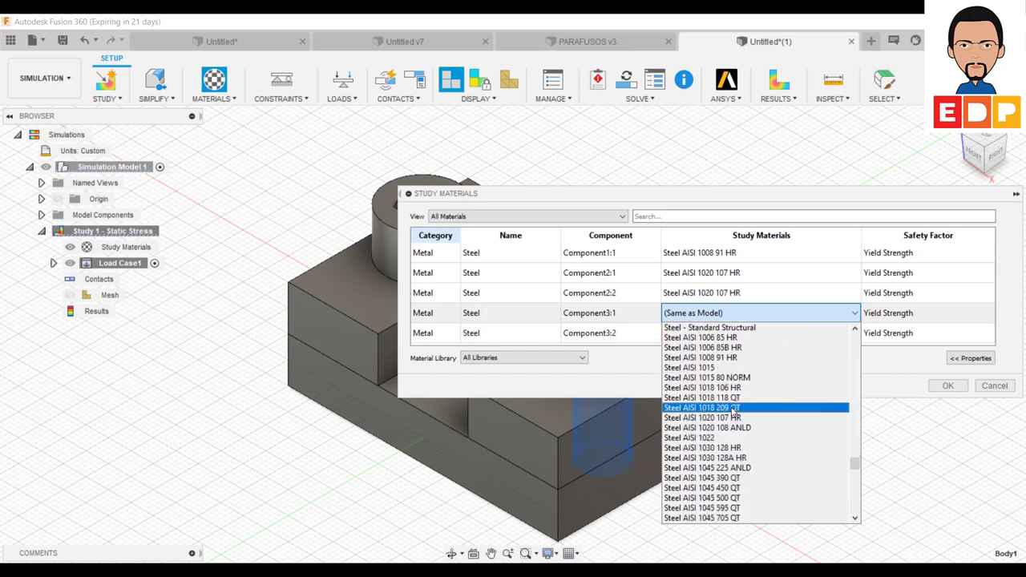
{"action": "left_click", "coordinate": [726, 449]}
{"action": "mouse_move", "coordinate": [762, 273]}
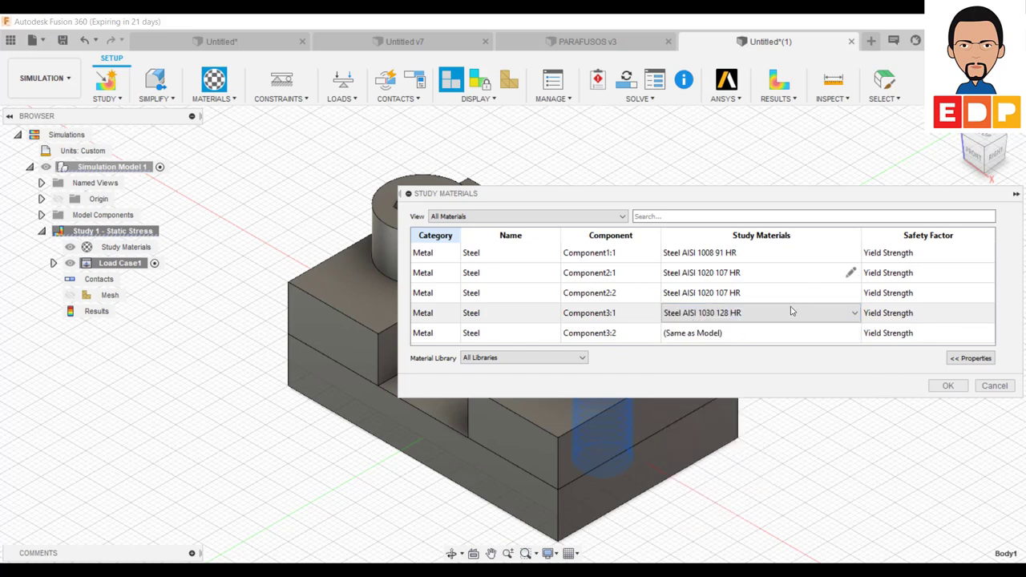
Set Component3:2 to Steel AISI 1030 128 HR and confirm all material assignments
{"action": "left_click", "coordinate": [853, 335]}
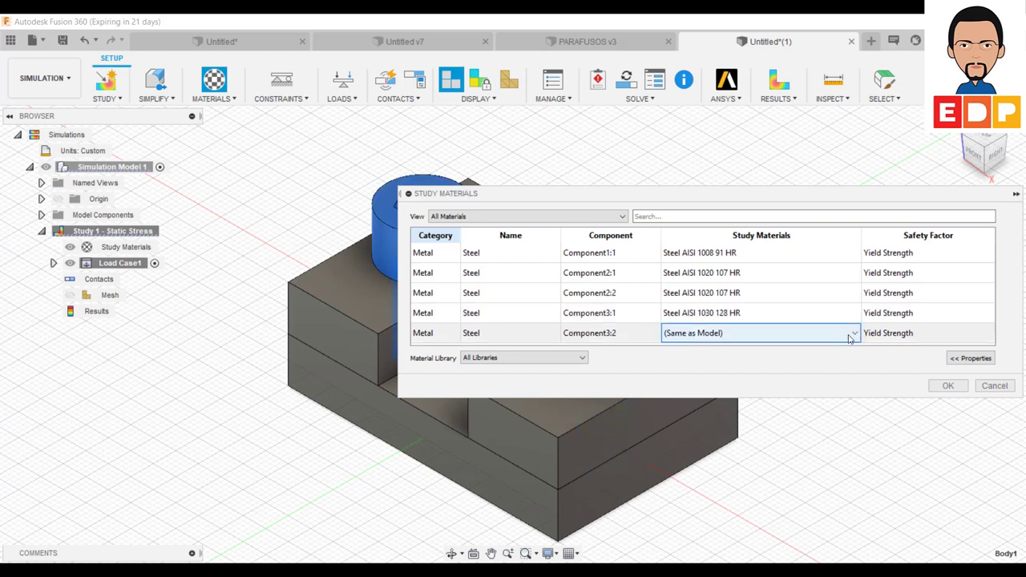
{"action": "left_click", "coordinate": [855, 335]}
{"action": "scroll", "coordinate": [719, 425], "scroll_direction": "down", "scroll_amount": 4}
{"action": "scroll", "coordinate": [720, 425], "scroll_direction": "down", "scroll_amount": 5}
{"action": "scroll", "coordinate": [722, 425], "scroll_direction": "down", "scroll_amount": 5}
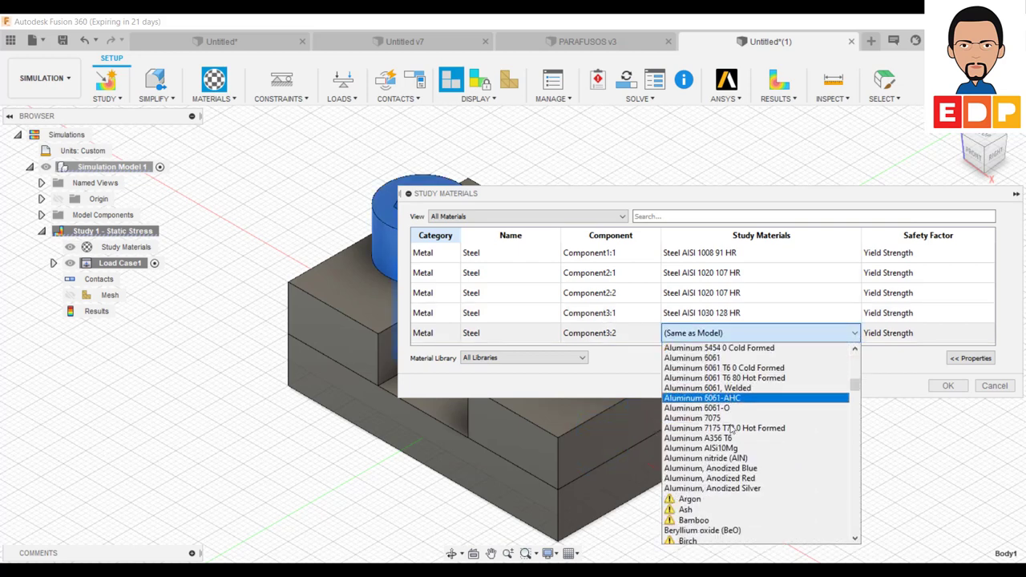
{"action": "scroll", "coordinate": [729, 424], "scroll_direction": "down", "scroll_amount": 5}
{"action": "scroll", "coordinate": [739, 423], "scroll_direction": "down", "scroll_amount": 5}
{"action": "scroll", "coordinate": [738, 424], "scroll_direction": "down", "scroll_amount": 5}
{"action": "scroll", "coordinate": [739, 423], "scroll_direction": "down", "scroll_amount": 5}
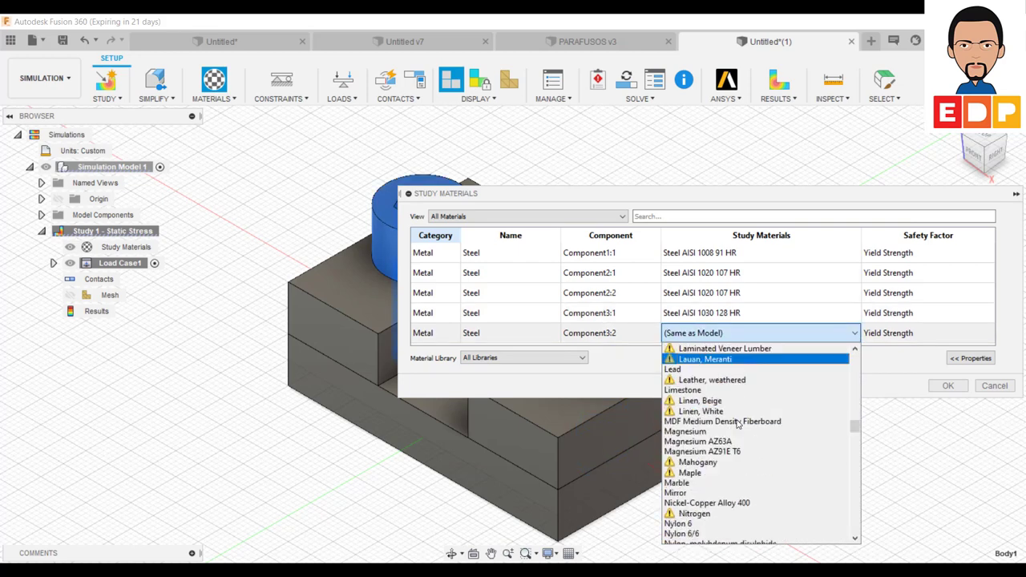
{"action": "scroll", "coordinate": [739, 424], "scroll_direction": "down", "scroll_amount": 5}
{"action": "scroll", "coordinate": [739, 425], "scroll_direction": "down", "scroll_amount": 5}
{"action": "scroll", "coordinate": [739, 425], "scroll_direction": "down", "scroll_amount": 5}
{"action": "scroll", "coordinate": [739, 424], "scroll_direction": "down", "scroll_amount": 5}
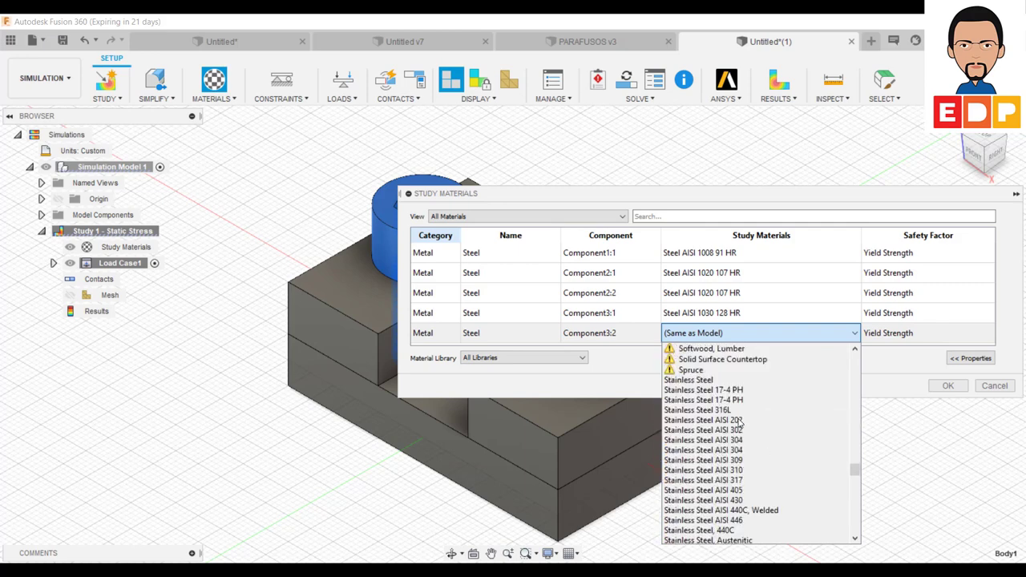
{"action": "scroll", "coordinate": [739, 422], "scroll_direction": "down", "scroll_amount": 5}
{"action": "scroll", "coordinate": [740, 418], "scroll_direction": "down", "scroll_amount": 5}
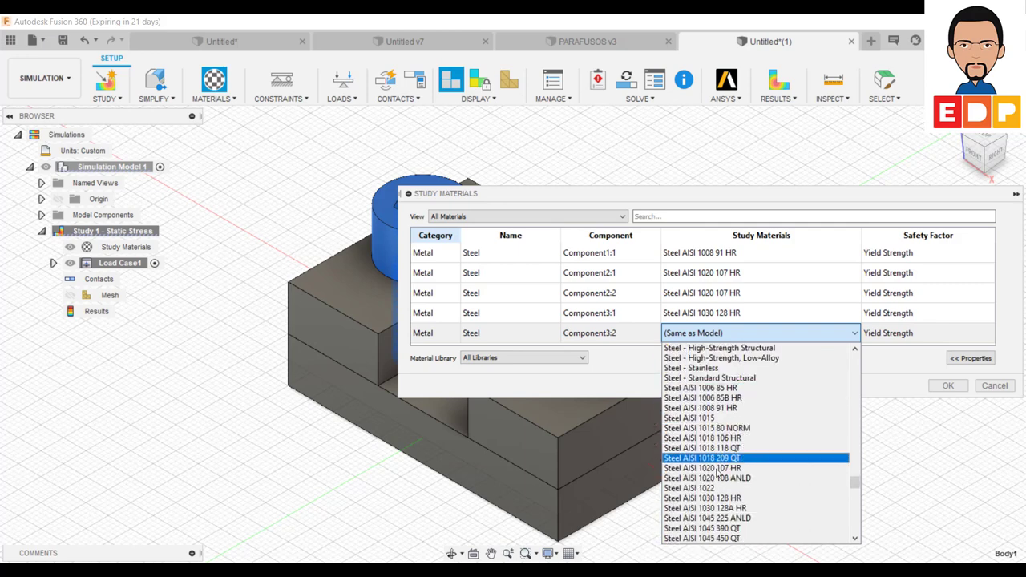
{"action": "left_click", "coordinate": [723, 499]}
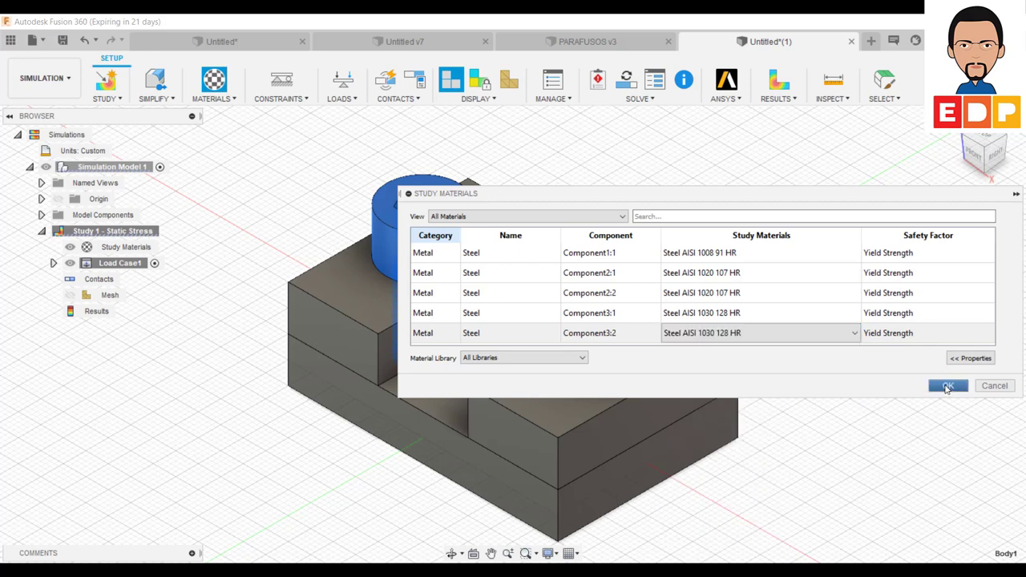
{"action": "left_click", "coordinate": [948, 386]}
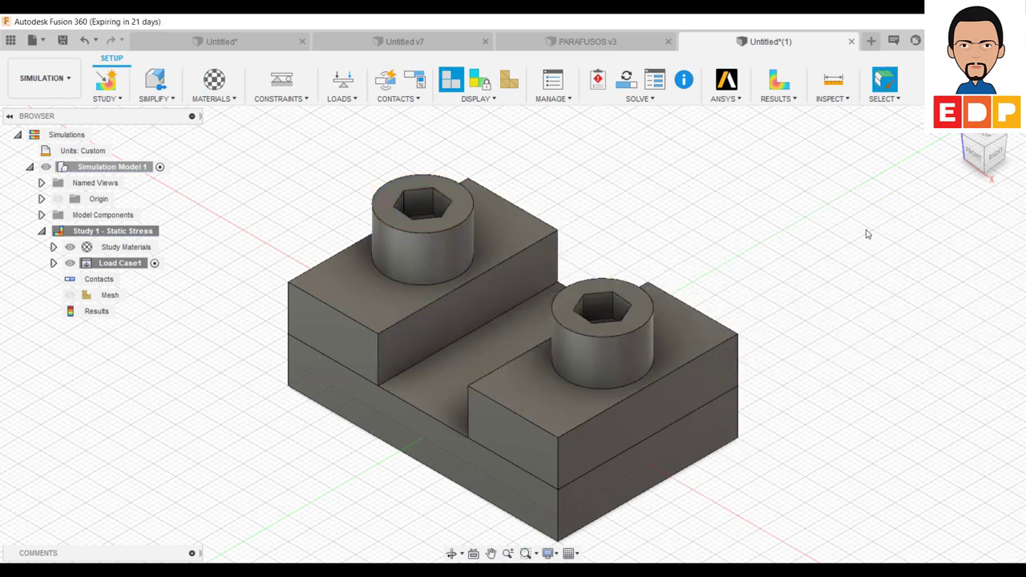
Apply a Fixed structural constraint to the 2266.34 mm² bottom face of the lower block
{"action": "left_click", "coordinate": [285, 95]}
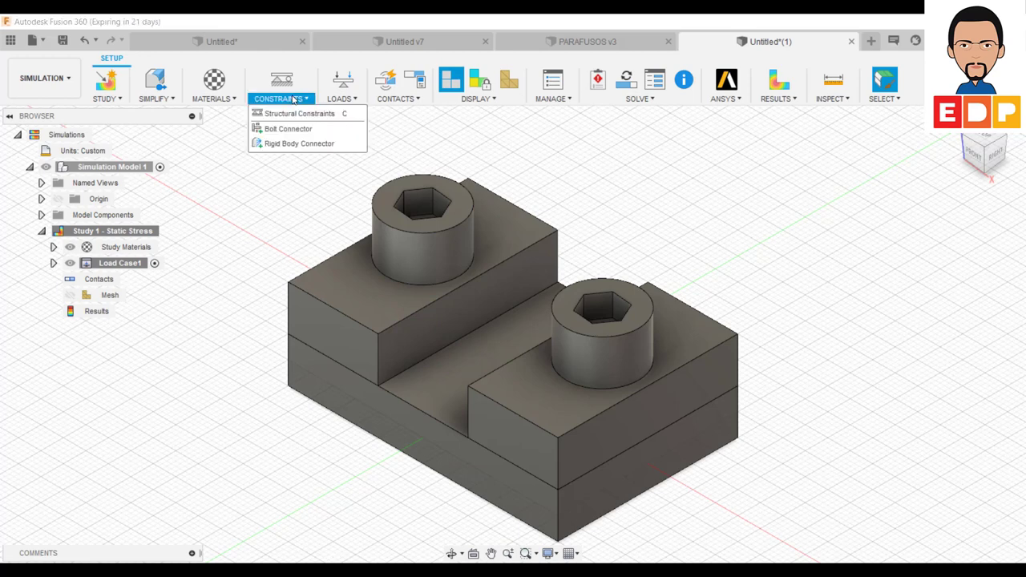
{"action": "left_click", "coordinate": [294, 119]}
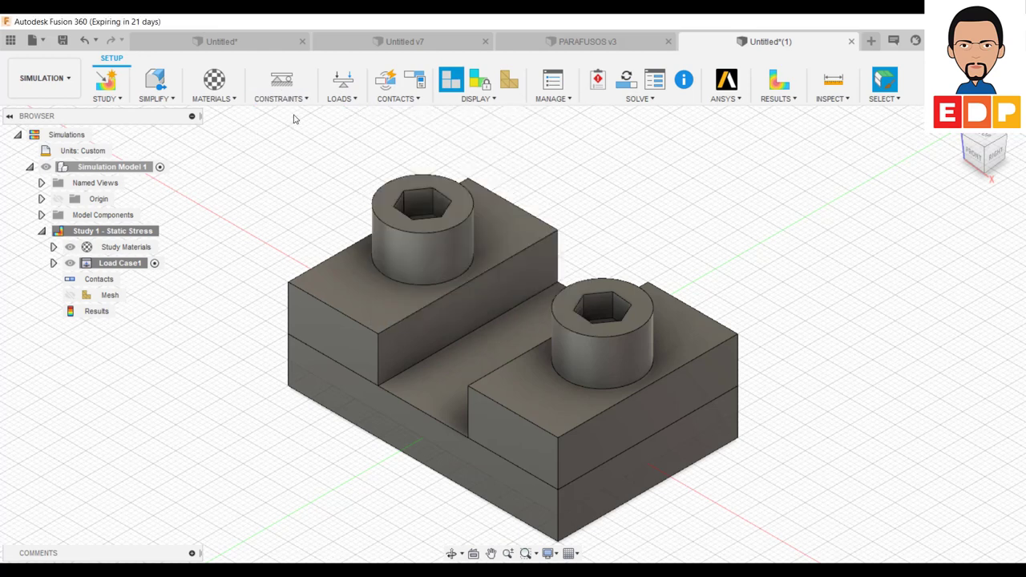
{"action": "left_click", "coordinate": [980, 175]}
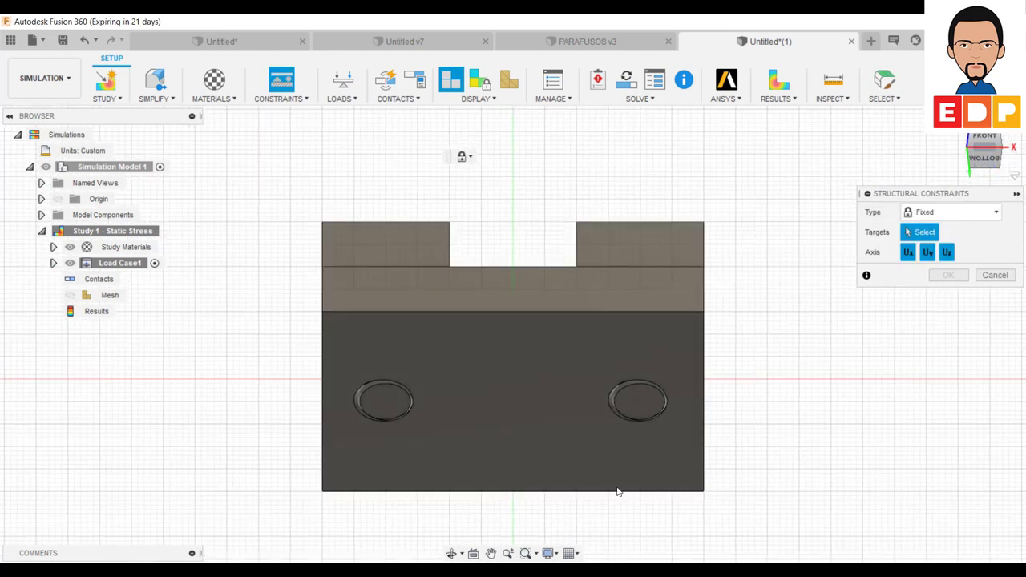
{"action": "left_click", "coordinate": [529, 413]}
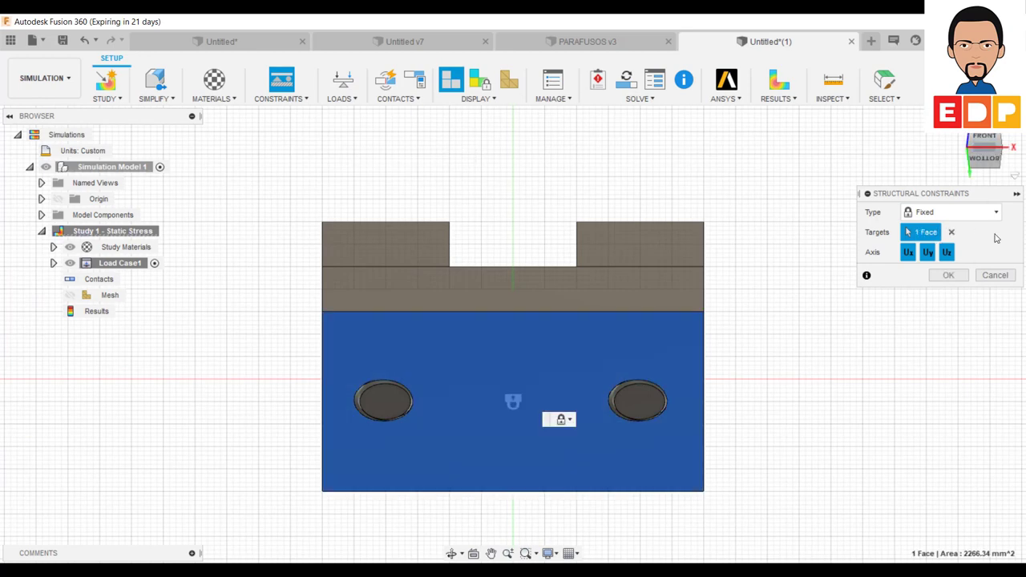
{"action": "left_click", "coordinate": [948, 275]}
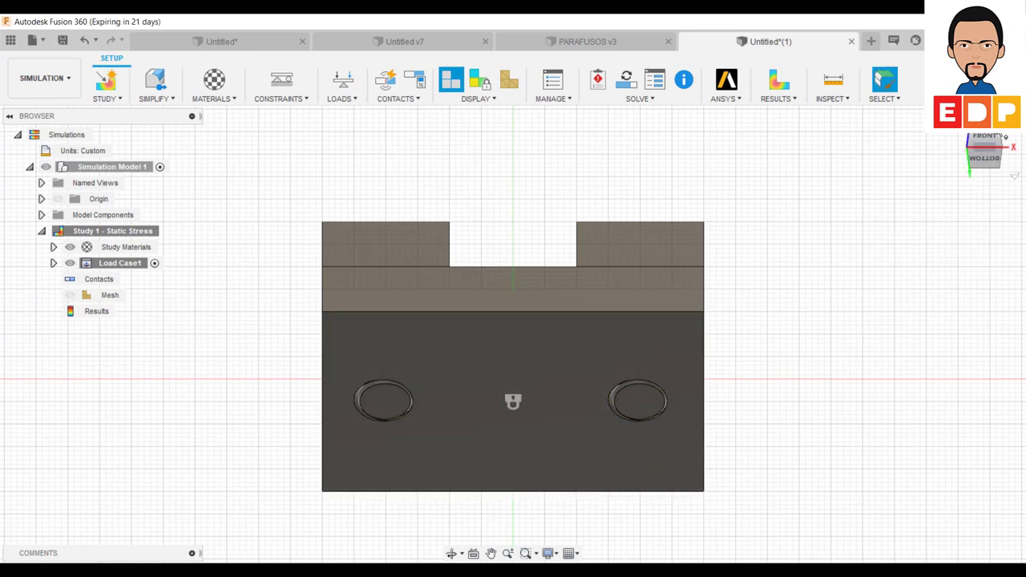
{"action": "left_click", "coordinate": [1015, 175]}
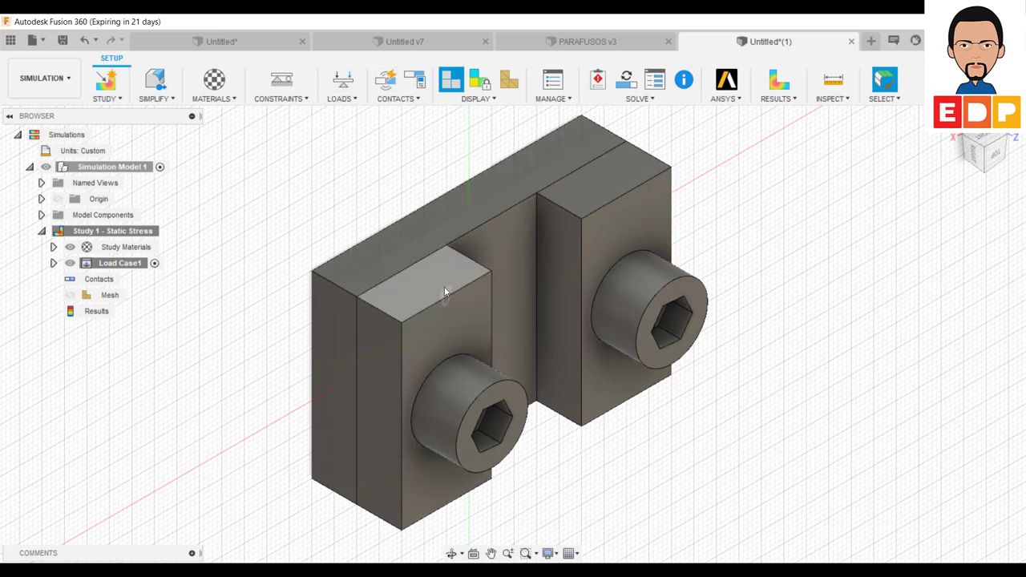
Add a 500 N force load across the top faces of the left and right blocks
{"action": "left_click", "coordinate": [341, 99]}
{"action": "left_click", "coordinate": [363, 113]}
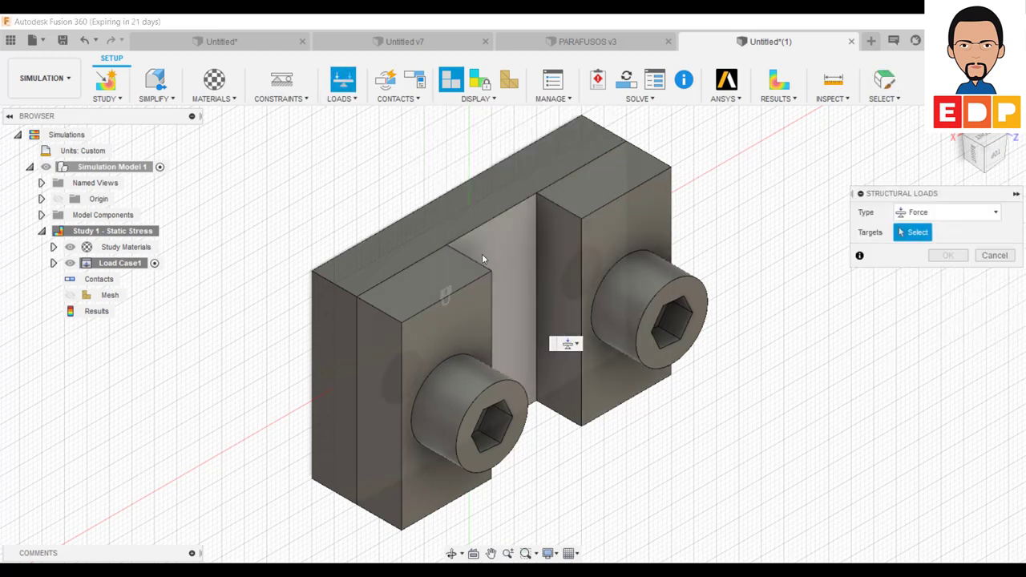
{"action": "left_click", "coordinate": [429, 281]}
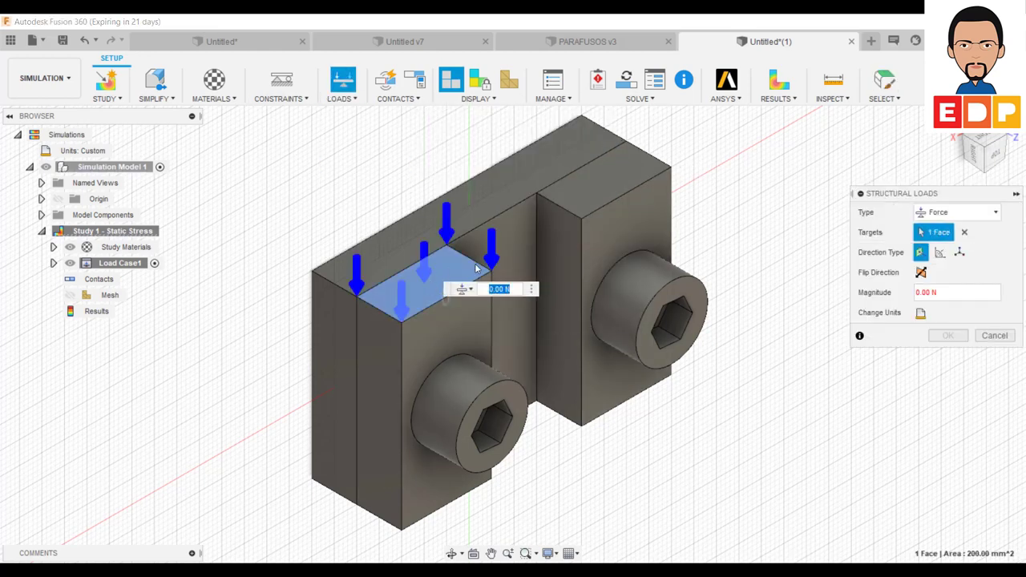
{"action": "left_click", "coordinate": [598, 178]}
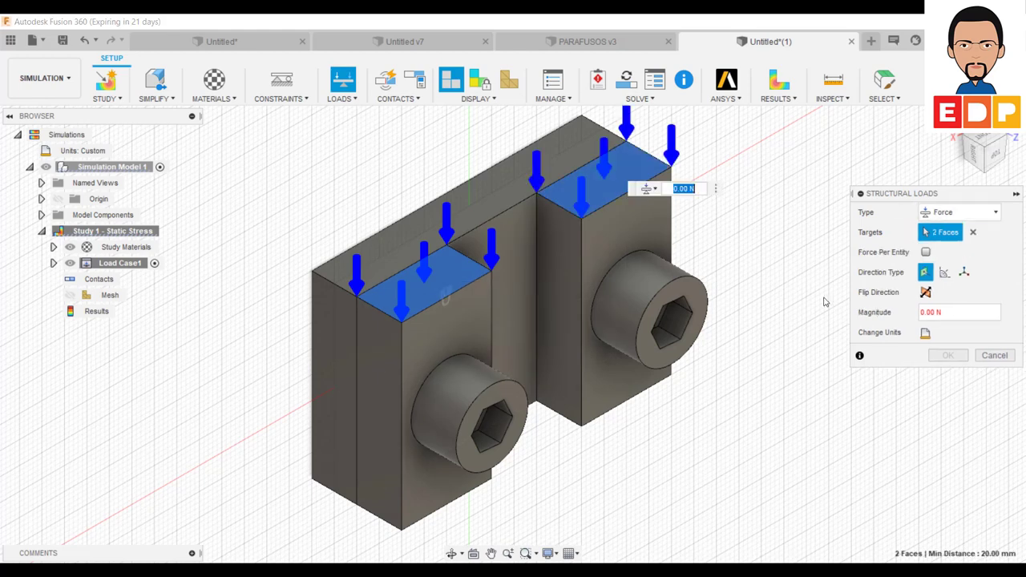
{"action": "left_click", "coordinate": [935, 313]}
{"action": "type", "text": "5"}
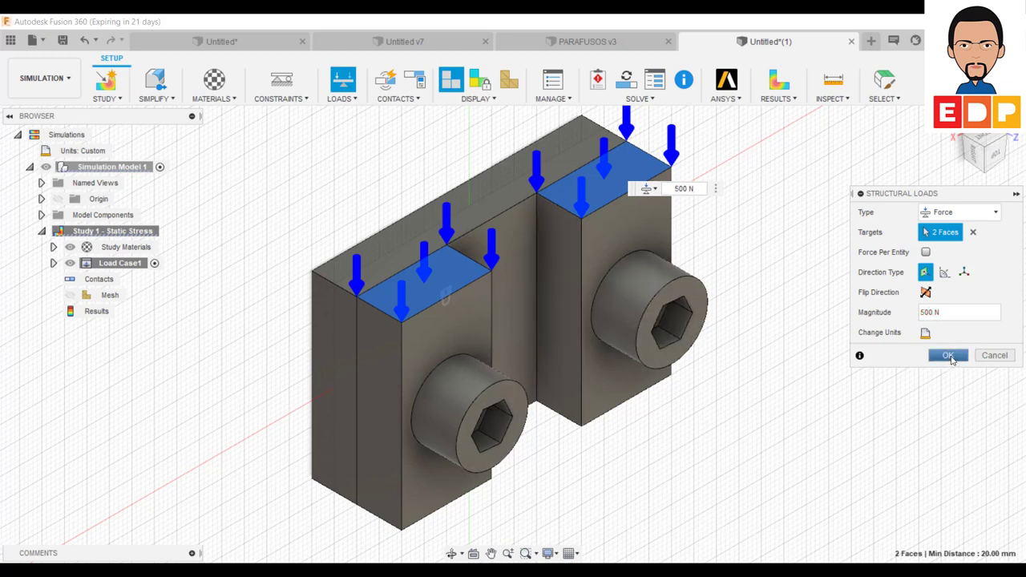
{"action": "left_click", "coordinate": [950, 356]}
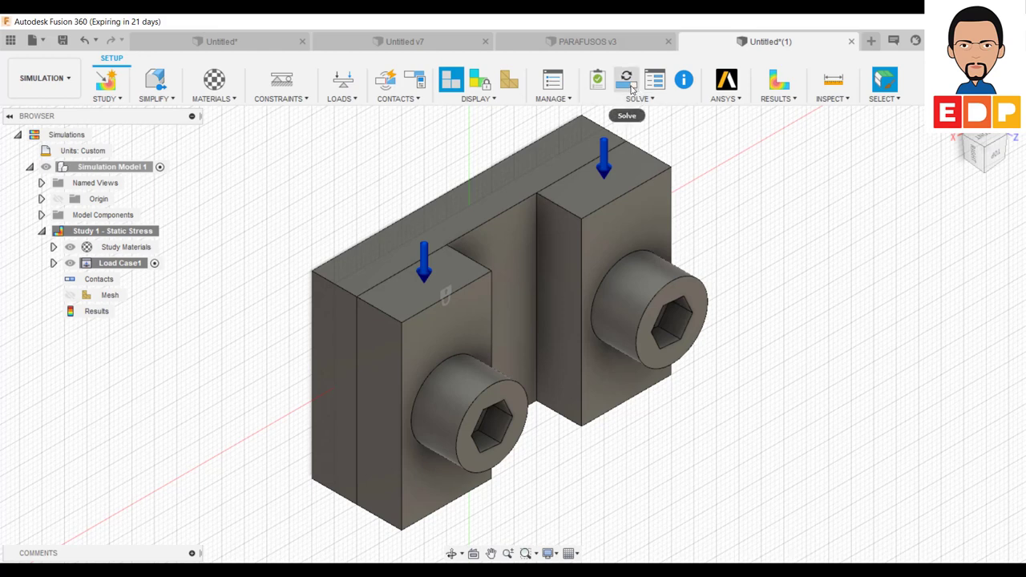
Solve the study locally, saving the document as 'JUNTA APARAFUSADA'
{"action": "left_click", "coordinate": [630, 86]}
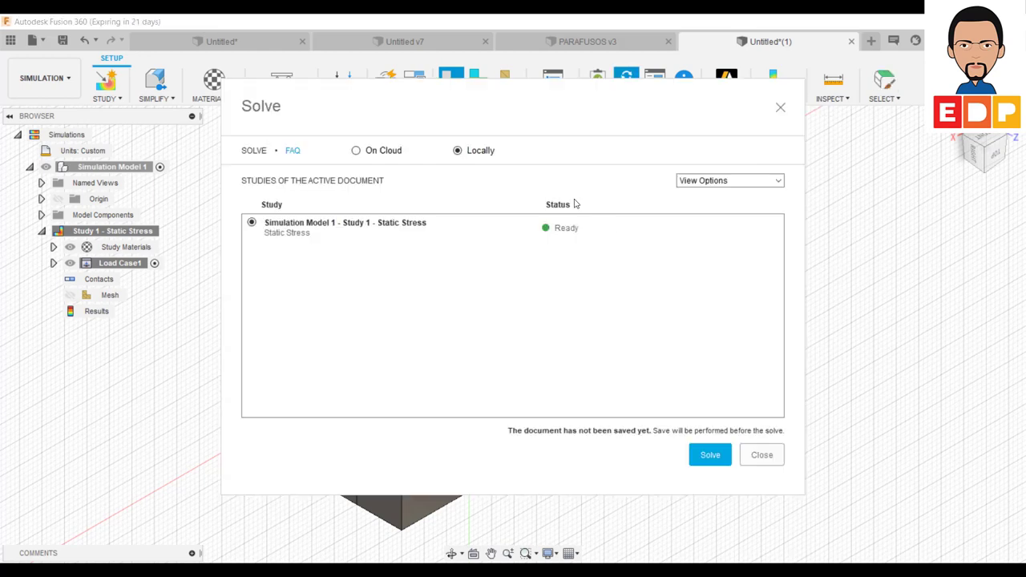
{"action": "left_click", "coordinate": [706, 457]}
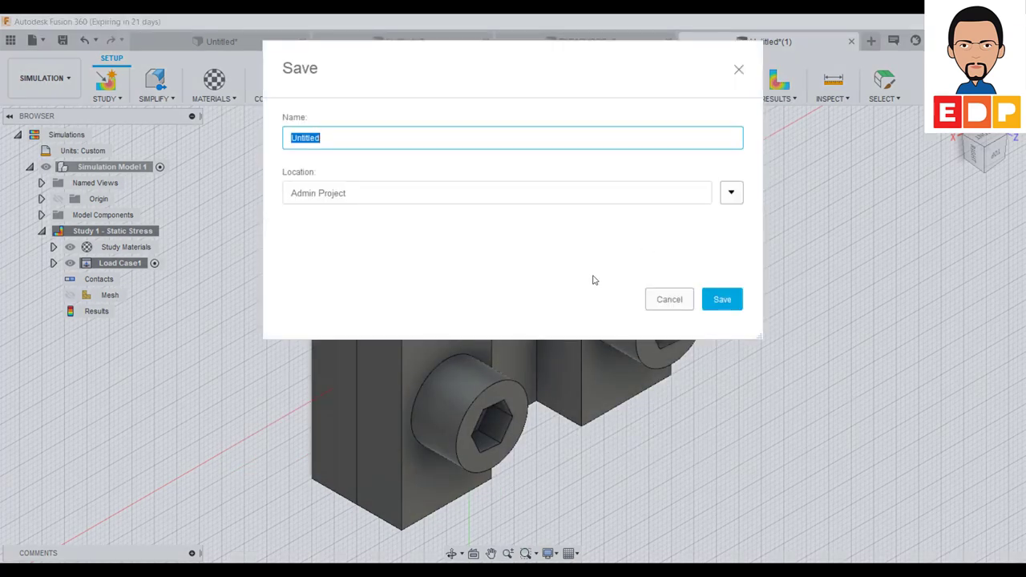
{"action": "type", "text": "JUNTAAPARAFUSADA"}
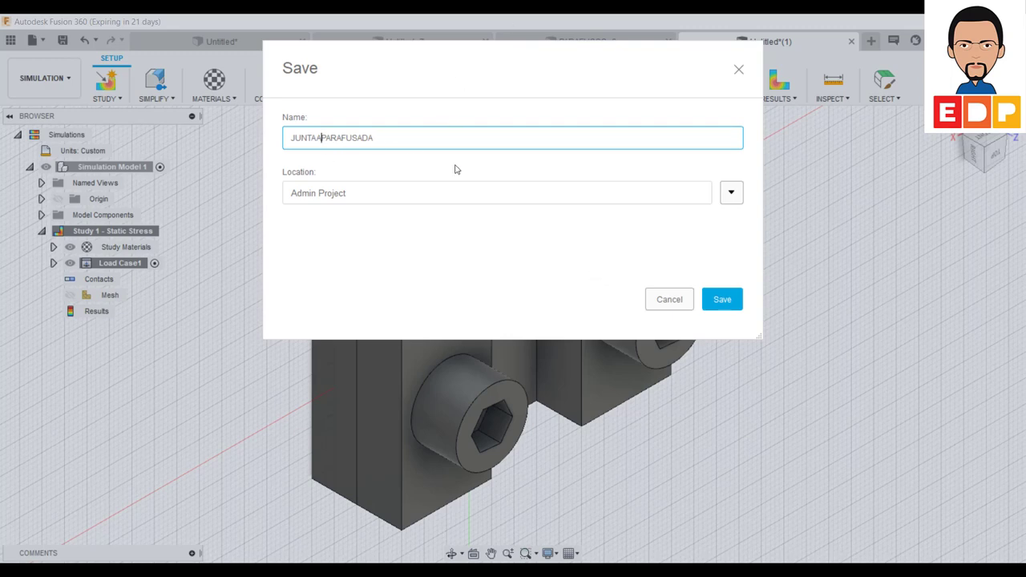
{"action": "key", "text": "BackSpace"}
{"action": "key", "text": "BackSpace"}
{"action": "left_click", "coordinate": [723, 302]}
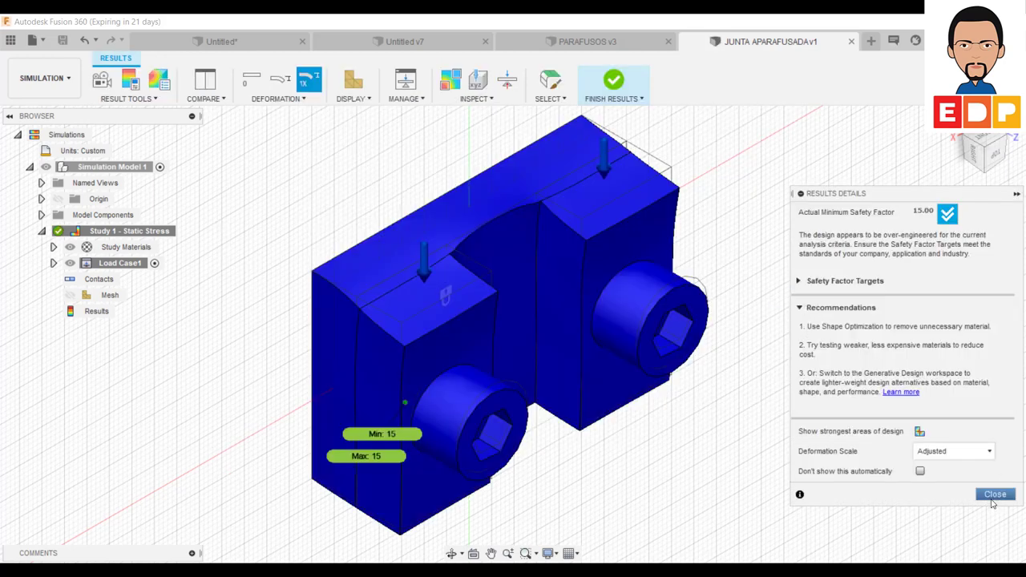
Close the results details summary and switch the safety factor plot to a different deformation scale
{"action": "left_click", "coordinate": [994, 495]}
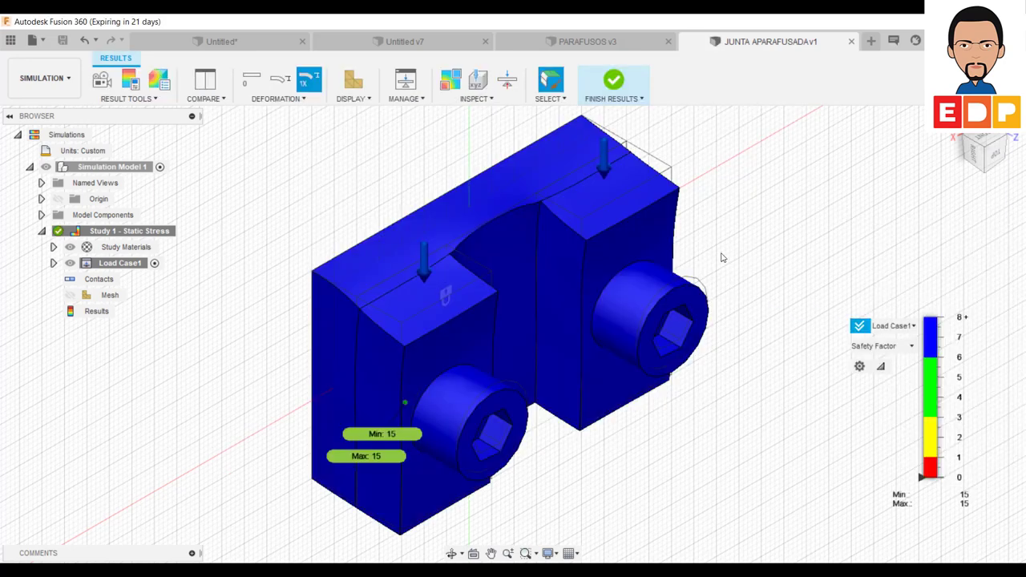
{"action": "left_click", "coordinate": [907, 348]}
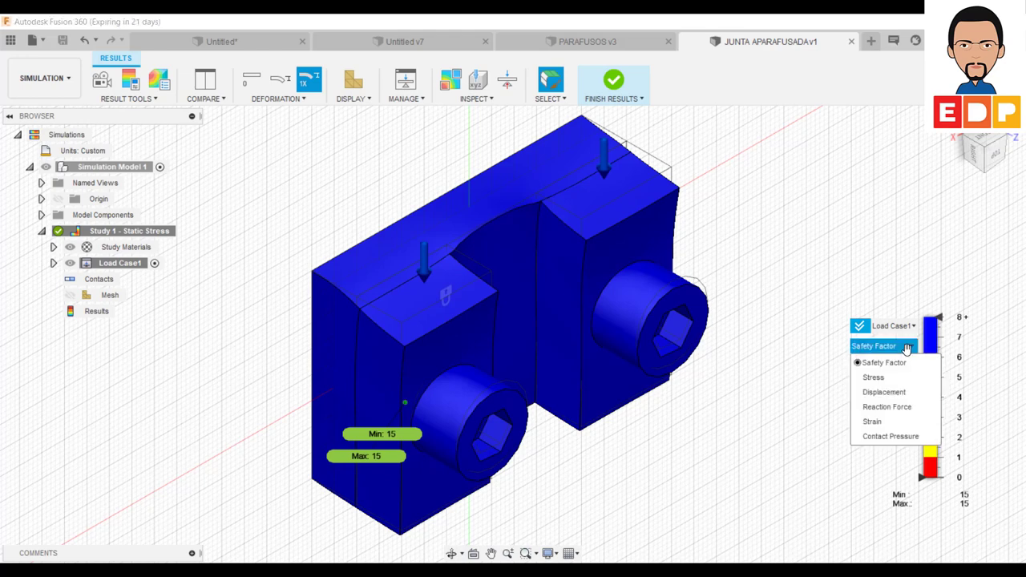
{"action": "left_click", "coordinate": [907, 348]}
{"action": "left_click", "coordinate": [907, 348]}
{"action": "left_click", "coordinate": [275, 87]}
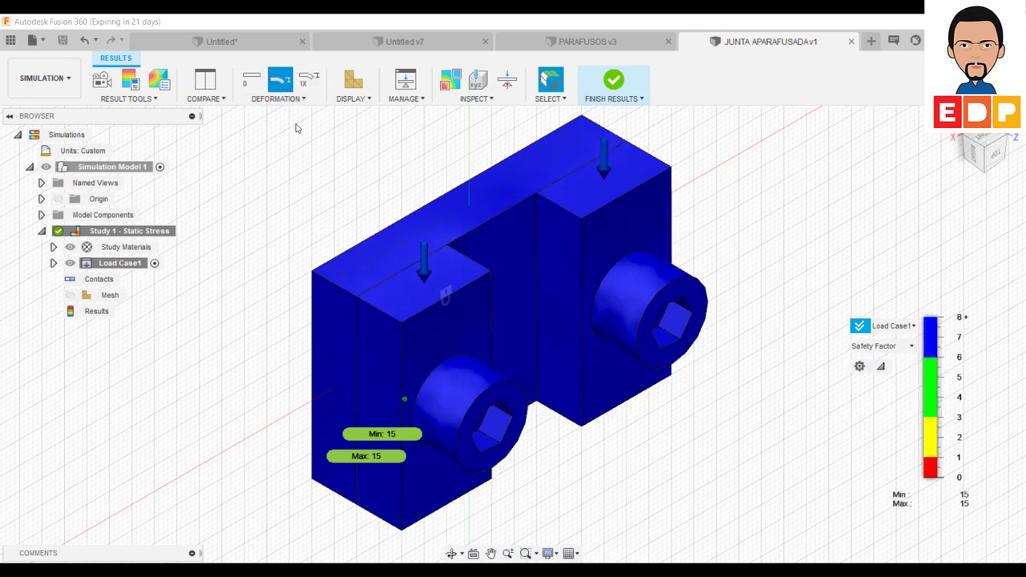
{"action": "left_click", "coordinate": [881, 346]}
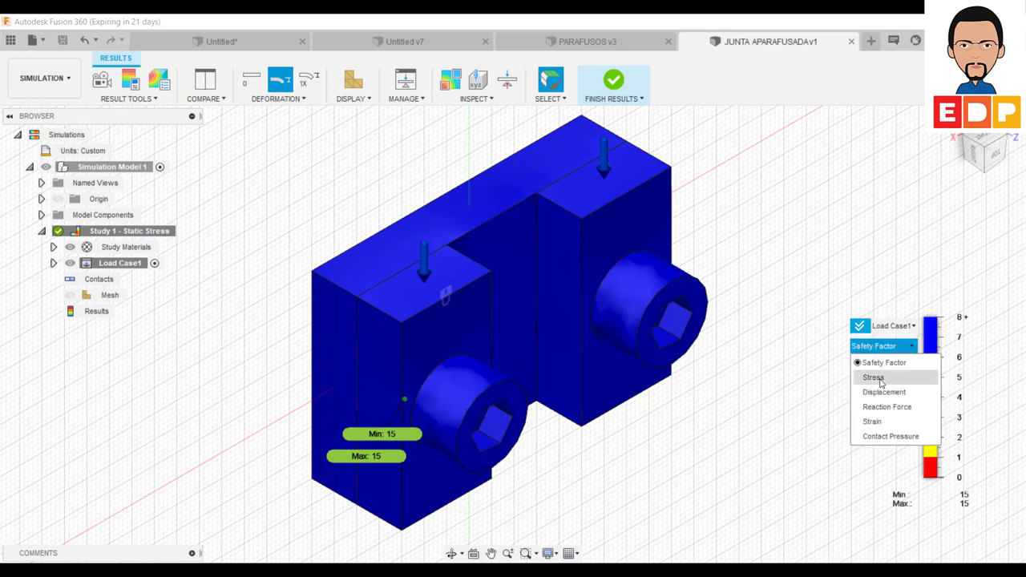
Plot stress, trying 1st Principal, then settle on 3rd Principal (-8.217 to 1.039 MPa)
{"action": "left_click", "coordinate": [870, 380]}
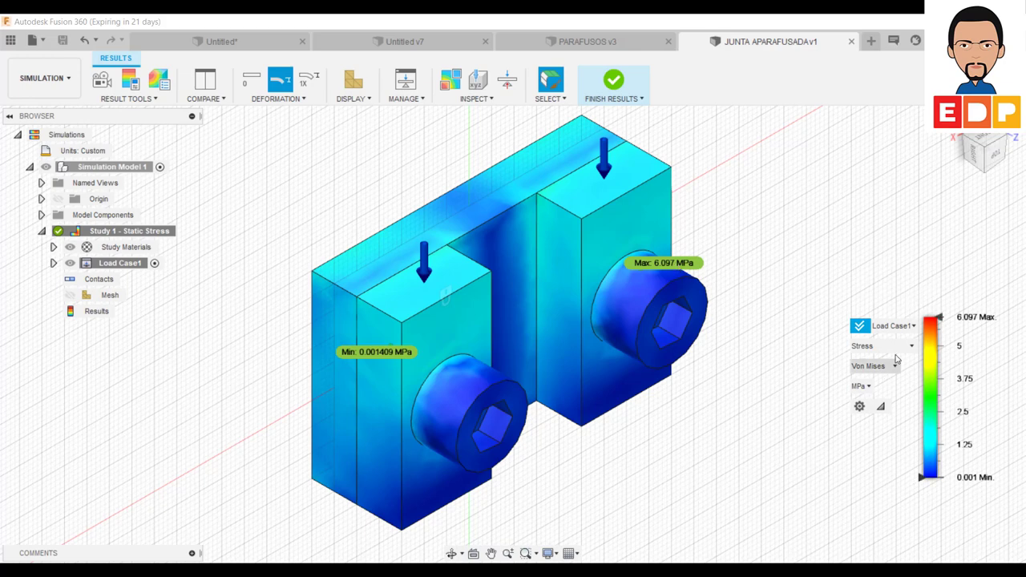
{"action": "left_click", "coordinate": [894, 366]}
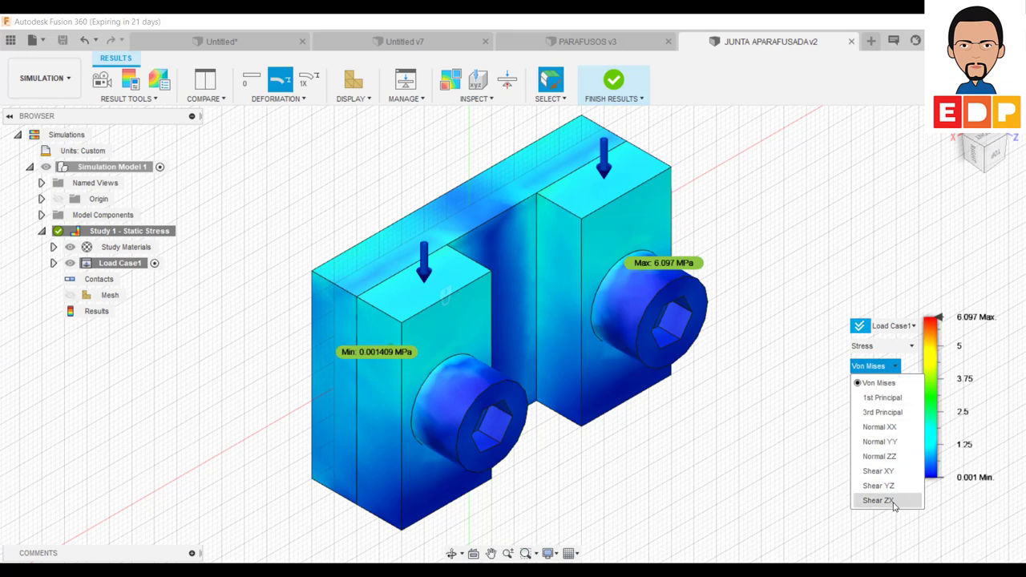
{"action": "left_click", "coordinate": [898, 398]}
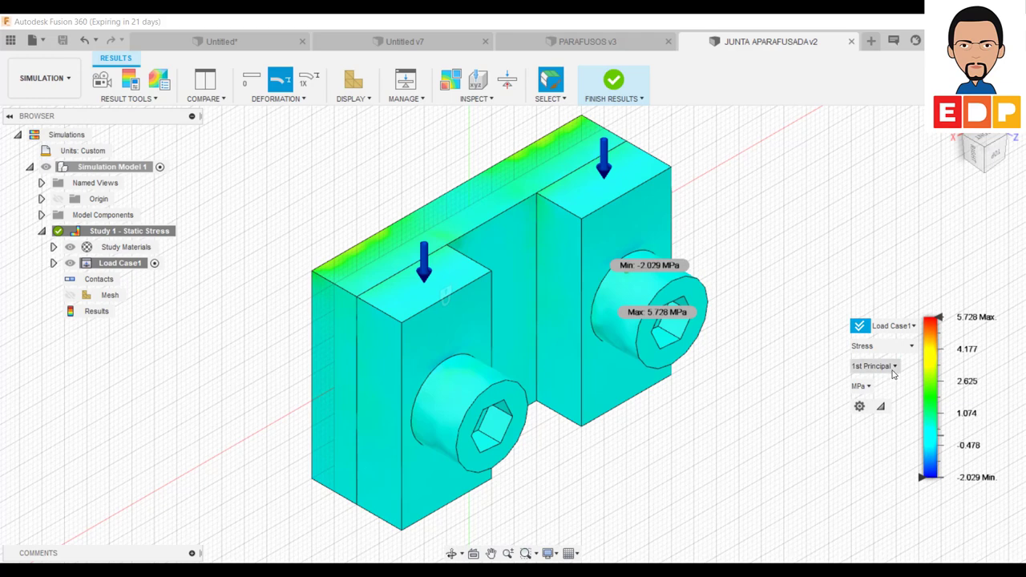
{"action": "left_click", "coordinate": [894, 367]}
{"action": "left_click", "coordinate": [893, 412]}
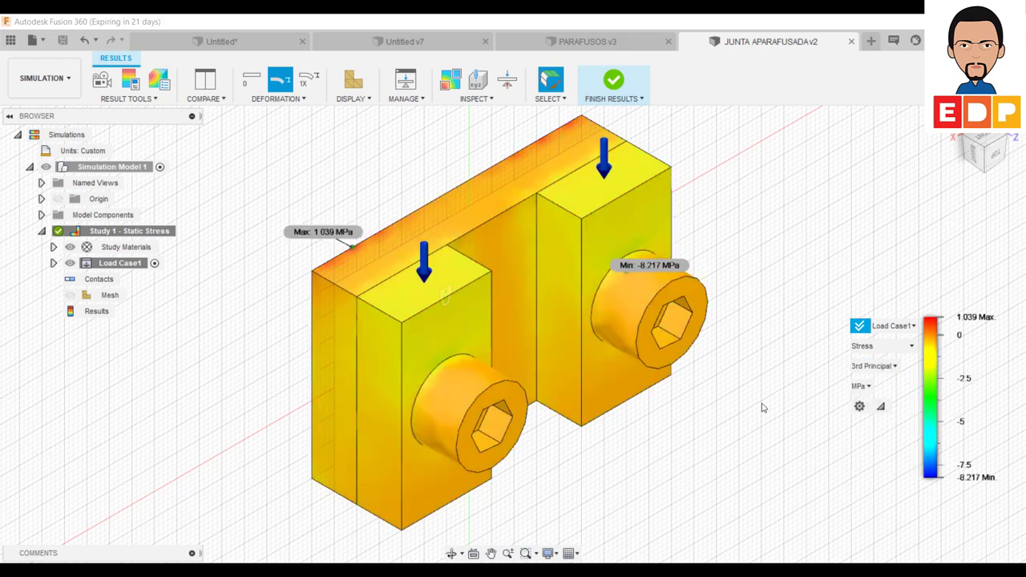
{"action": "left_click", "coordinate": [886, 367]}
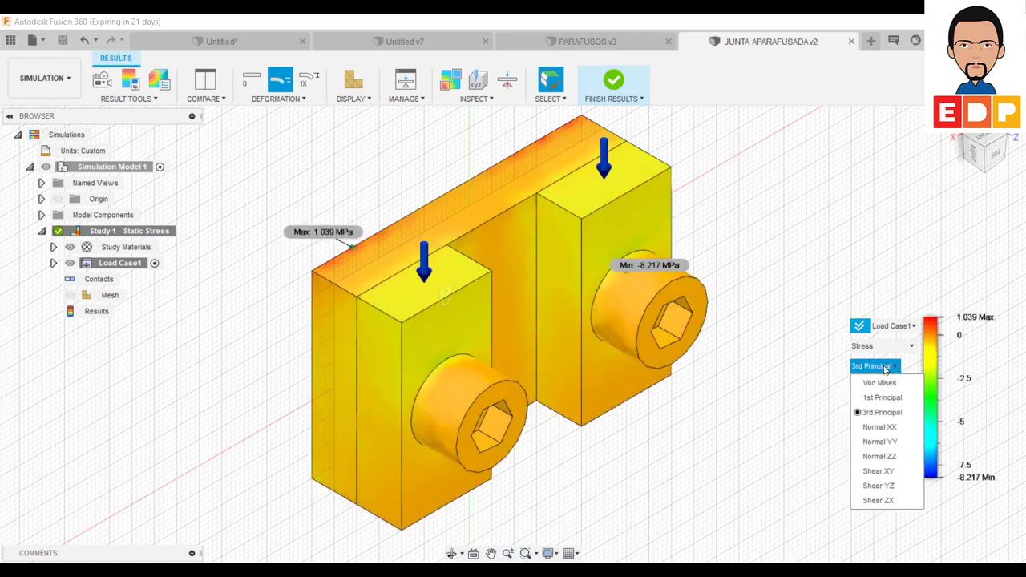
{"action": "left_click", "coordinate": [893, 348]}
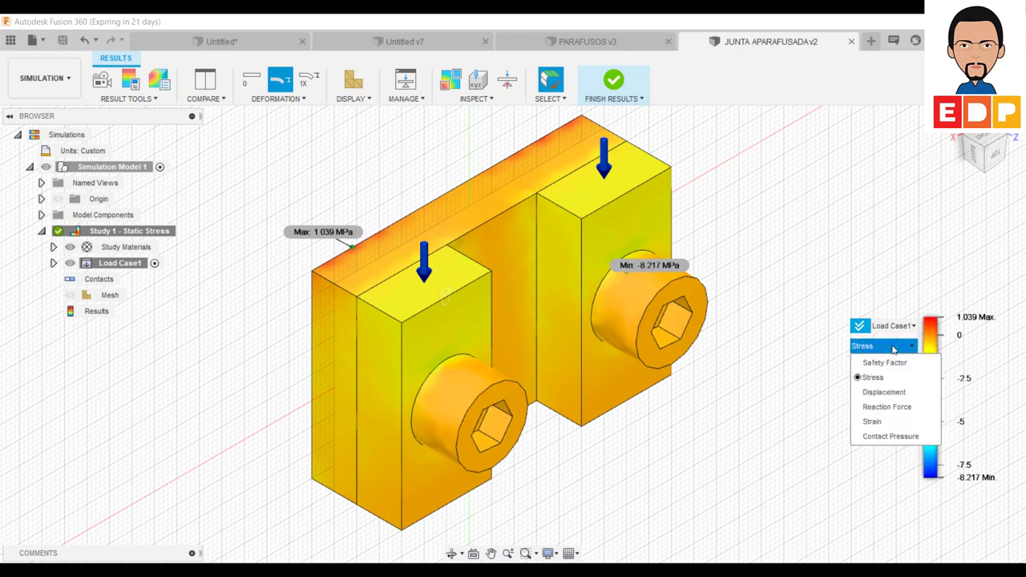
Plot displacement, then reaction force, orbiting to see the maximum reaction force
{"action": "left_click", "coordinate": [885, 392]}
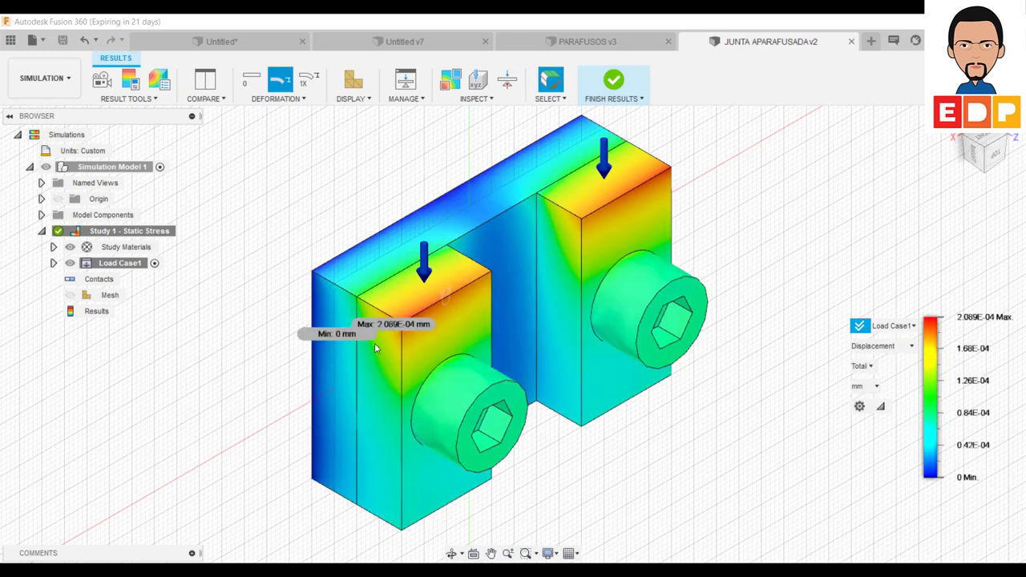
{"action": "left_click", "coordinate": [896, 347]}
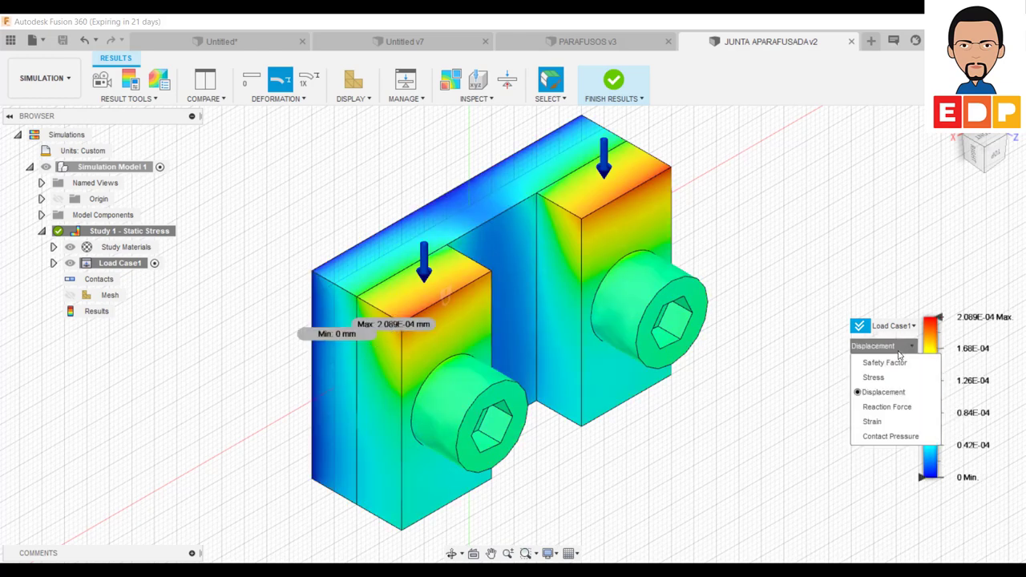
{"action": "left_click", "coordinate": [887, 407]}
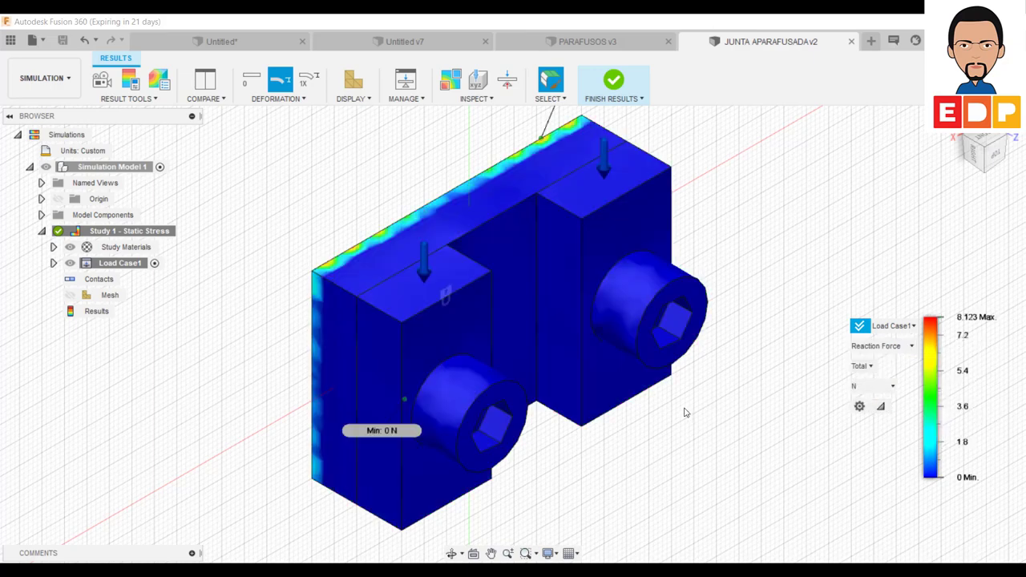
{"action": "mouse_move", "coordinate": [711, 377]}
{"action": "middle_mouse_down", "text": "shift"}
{"action": "mouse_move", "coordinate": [750, 335]}
{"action": "mouse_move", "coordinate": [736, 355]}
{"action": "middle_mouse_up", "text": "shift"}
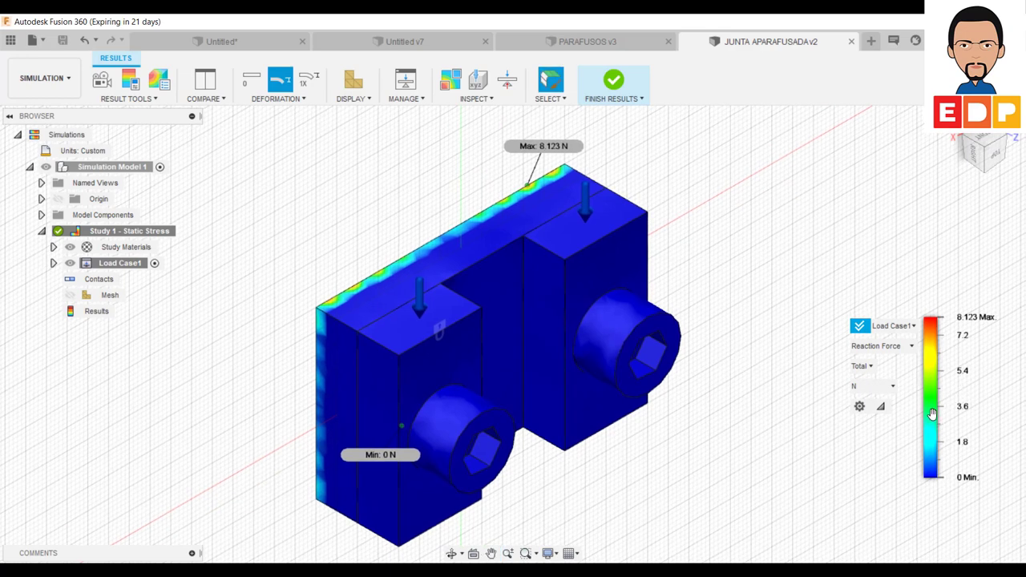
Plot contact pressure, then equivalent strain peaking at 4.646E-05
{"action": "left_click", "coordinate": [903, 349]}
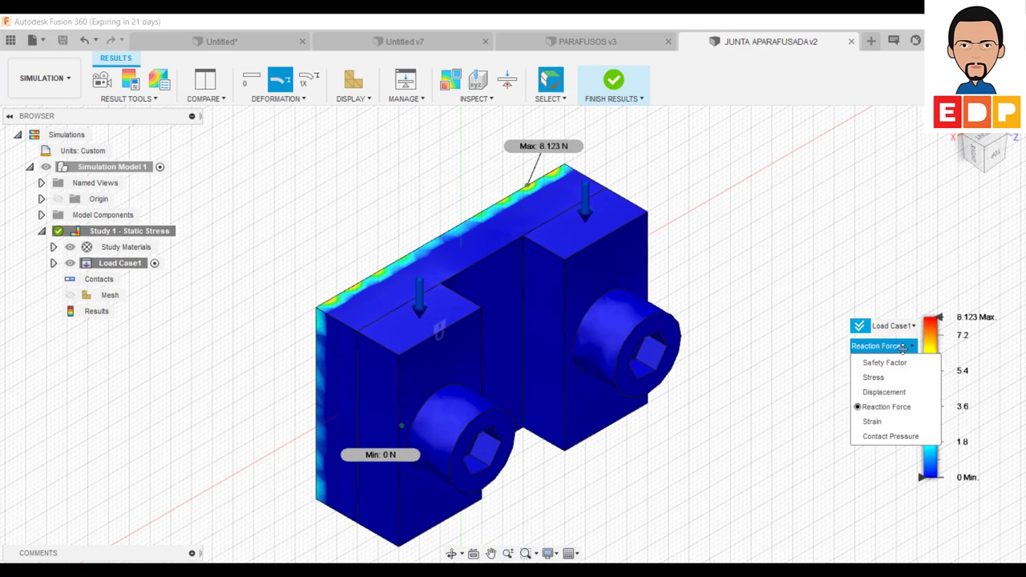
{"action": "left_click", "coordinate": [890, 436]}
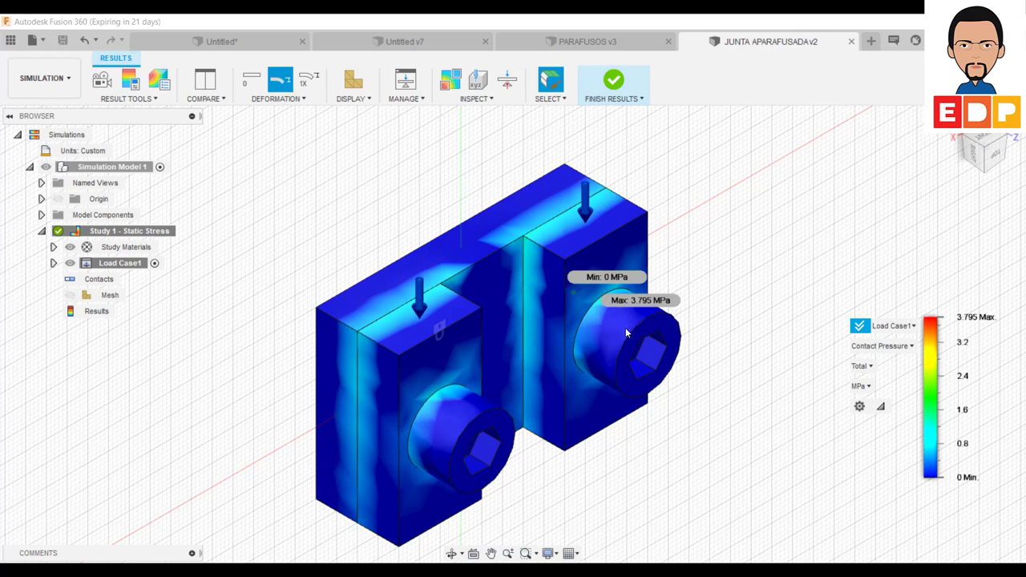
{"action": "left_click", "coordinate": [901, 350]}
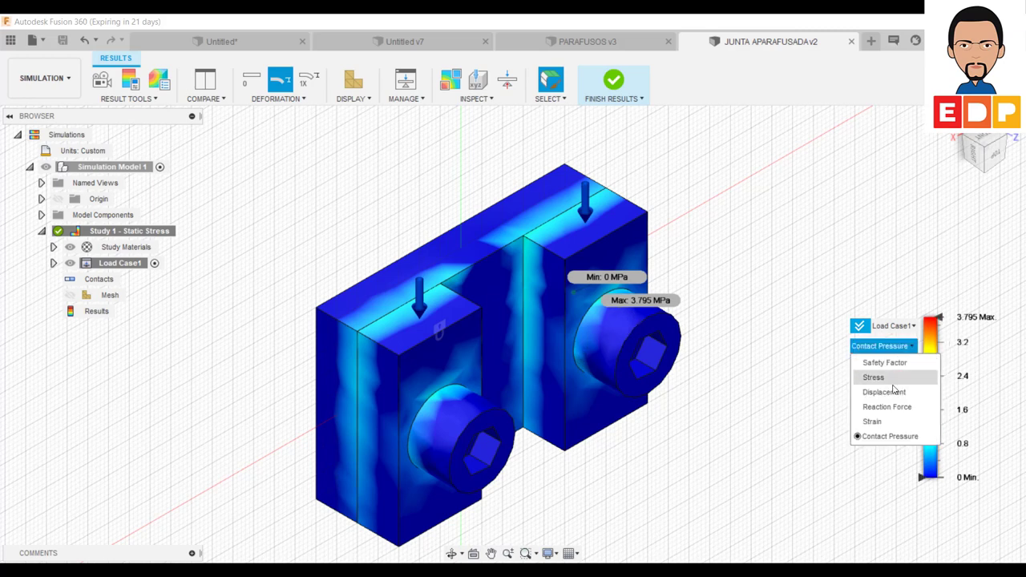
{"action": "left_click", "coordinate": [874, 421]}
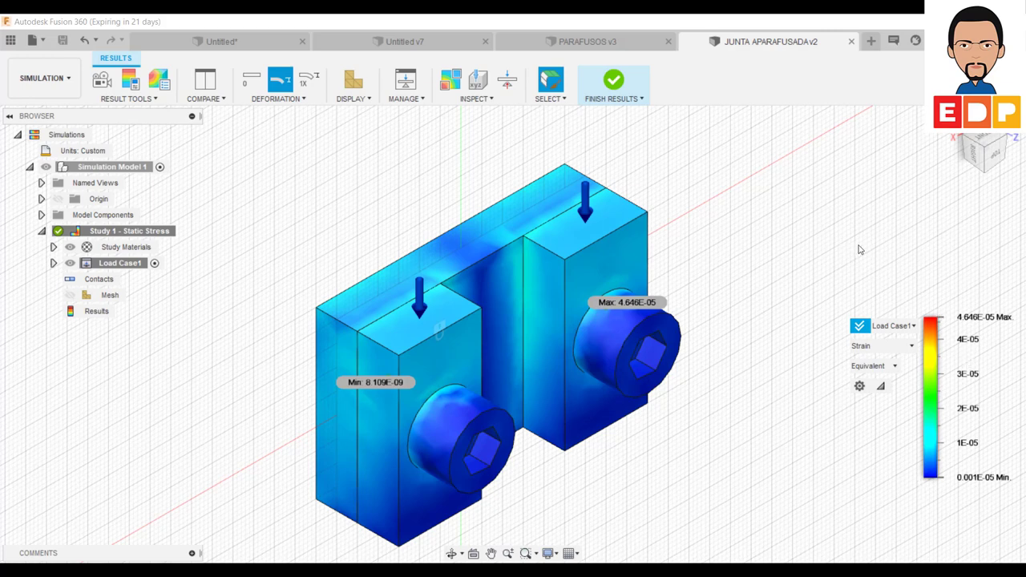
{"action": "left_click", "coordinate": [481, 99]}
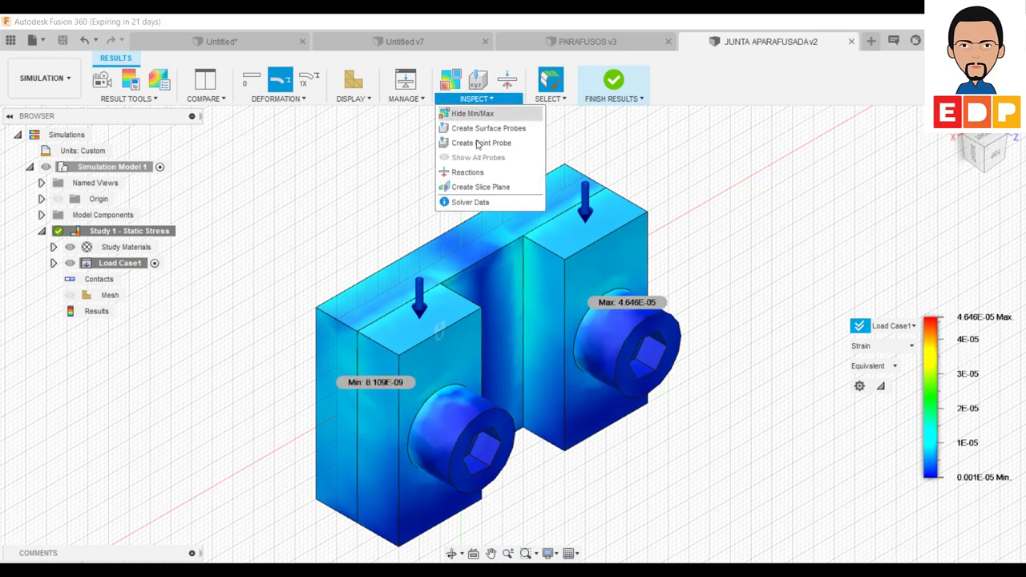
Cut the strain plot with a slice plane on the top face, offset 3 mm in Z
{"action": "left_click", "coordinate": [479, 187]}
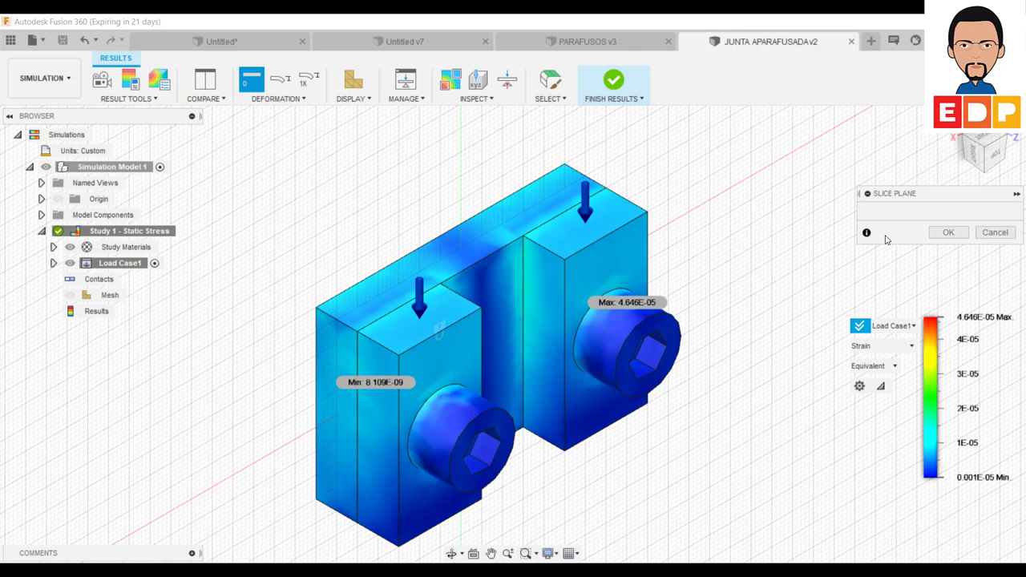
{"action": "left_click", "coordinate": [494, 245]}
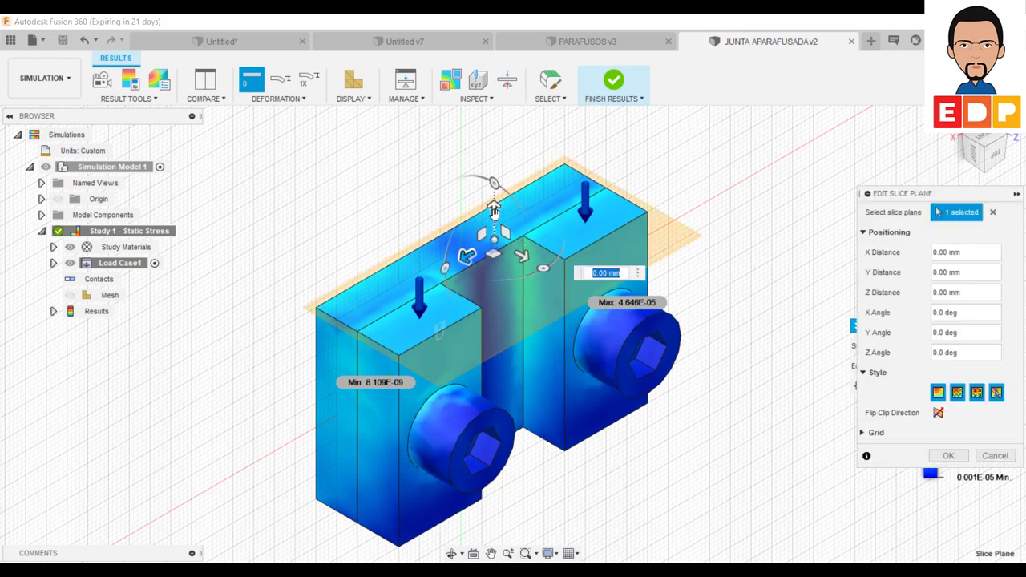
{"action": "mouse_move", "coordinate": [494, 210]}
{"action": "left_mouse_down"}
{"action": "mouse_move", "coordinate": [491, 327]}
{"action": "mouse_move", "coordinate": [494, 197]}
{"action": "left_mouse_up"}
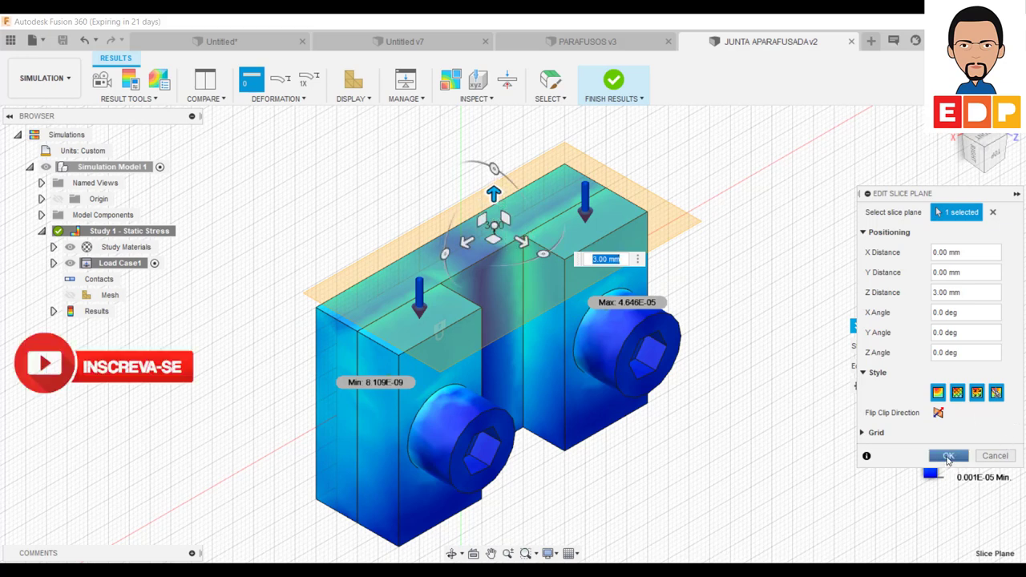
{"action": "left_click", "coordinate": [949, 456]}
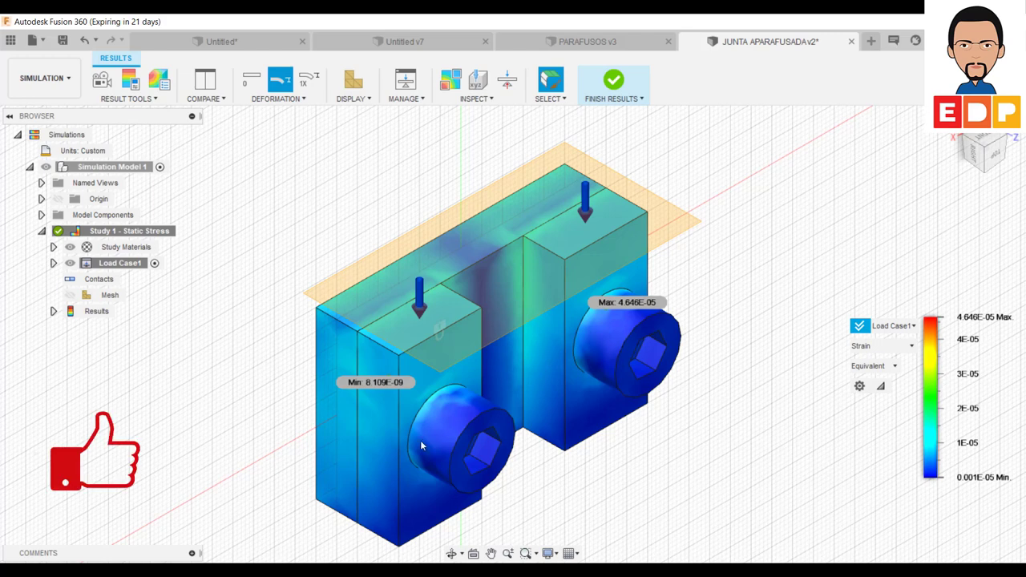
Plot von Mises stress (0.001409–6.097 MPa) and inspect the sliced assembly from front and isometric views
{"action": "mouse_move", "coordinate": [882, 346]}
{"action": "left_click", "coordinate": [912, 346]}
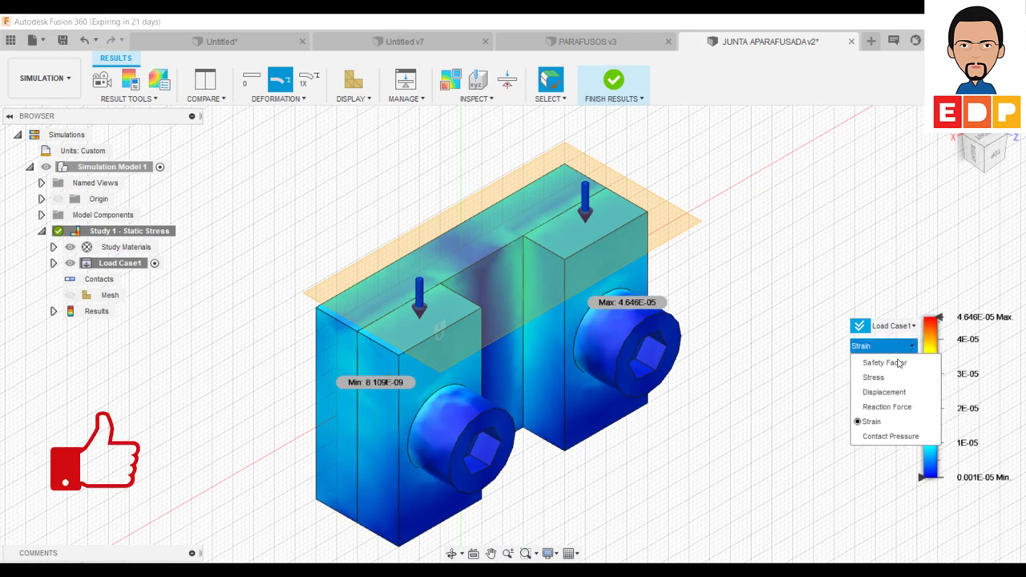
{"action": "left_click", "coordinate": [865, 345]}
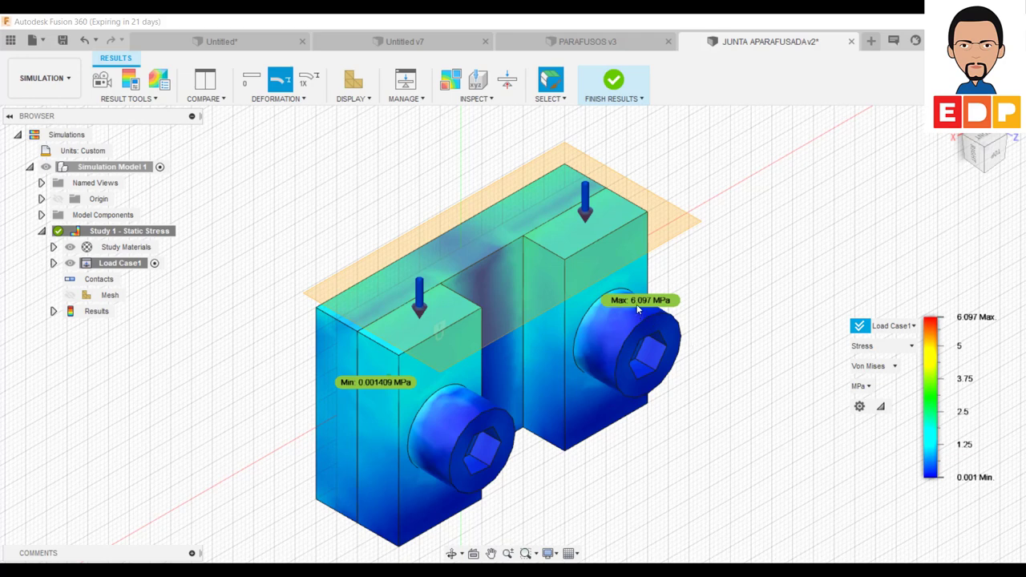
{"action": "left_click", "coordinate": [996, 145]}
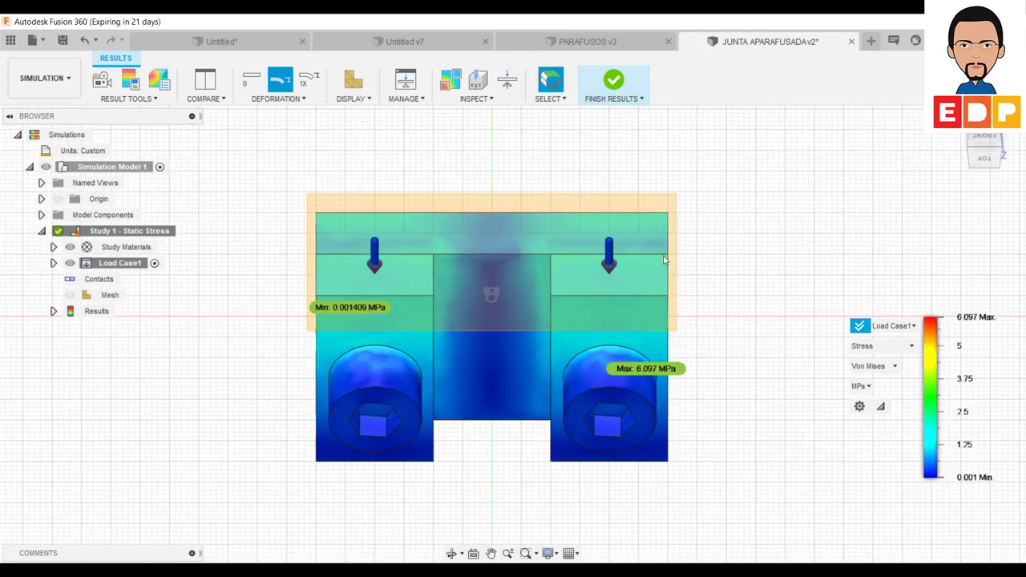
{"action": "left_click", "coordinate": [987, 146]}
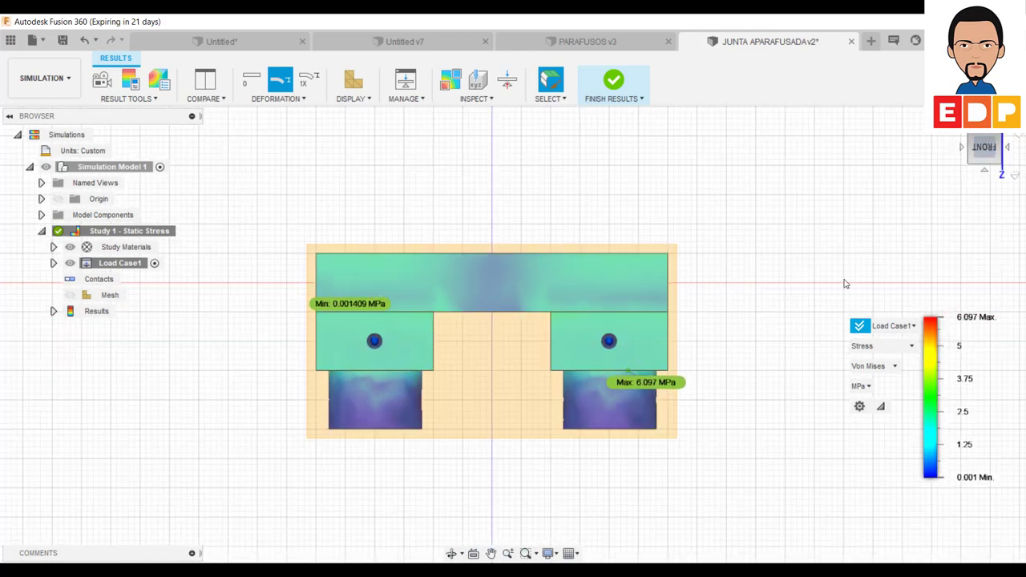
{"action": "left_click", "coordinate": [1001, 145]}
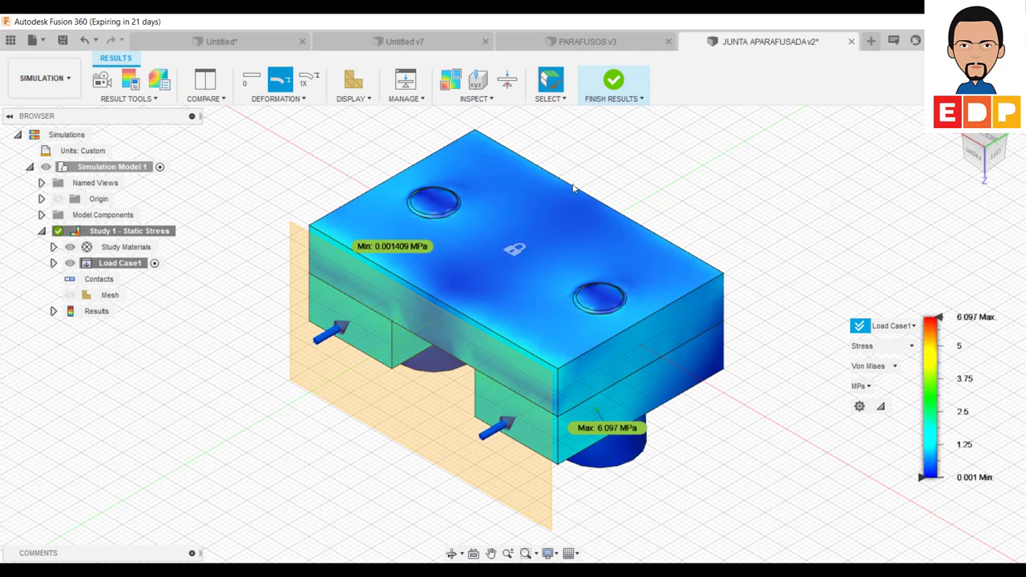
Cut the von Mises plot with a new slice plane on the large flat face at Z = 1.00 mm
{"action": "left_click", "coordinate": [498, 100]}
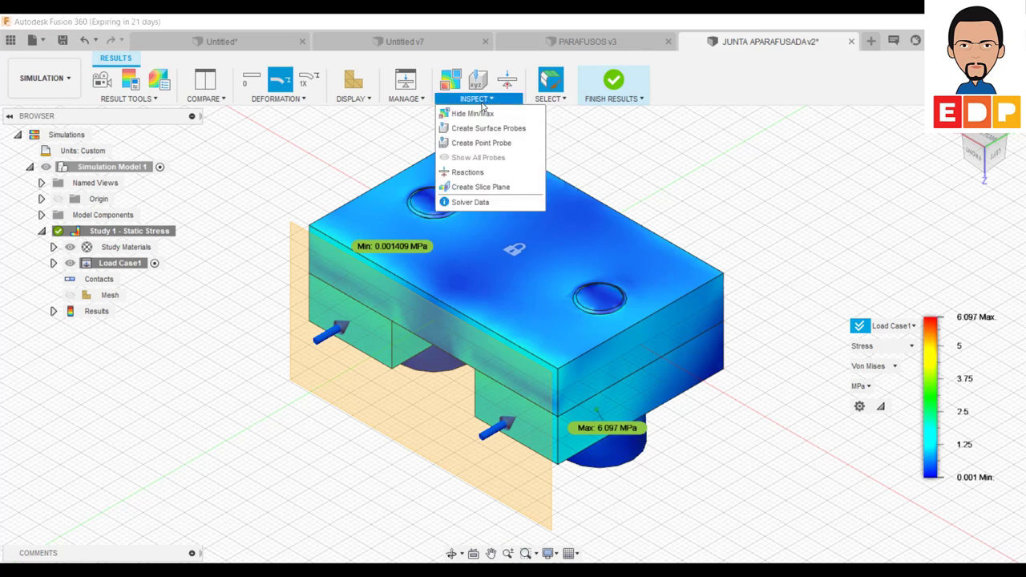
{"action": "left_click", "coordinate": [482, 187]}
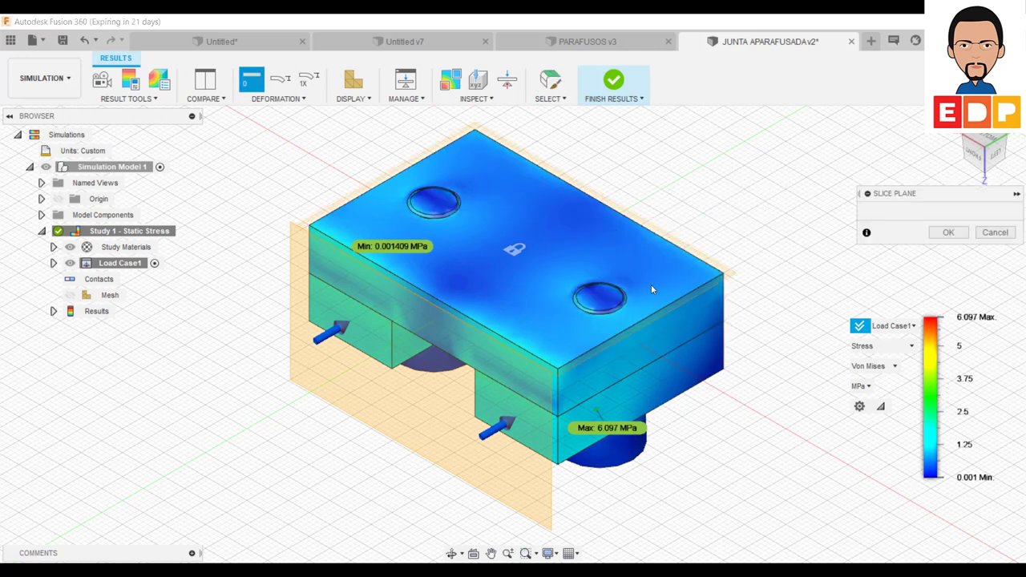
{"action": "left_click", "coordinate": [683, 279]}
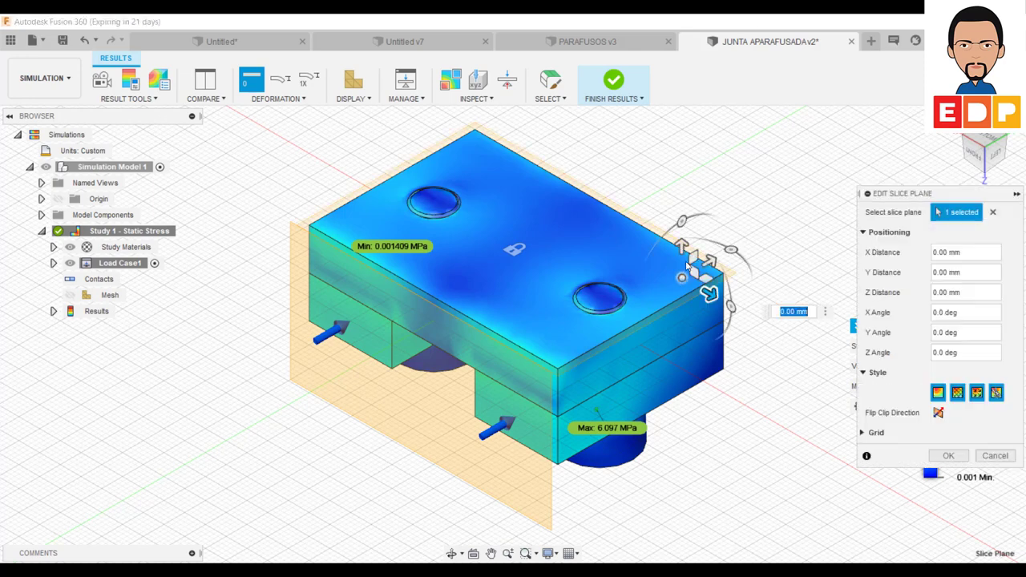
{"action": "mouse_move", "coordinate": [682, 244]}
{"action": "left_mouse_down"}
{"action": "mouse_move", "coordinate": [681, 343]}
{"action": "mouse_move", "coordinate": [686, 241]}
{"action": "left_mouse_up"}
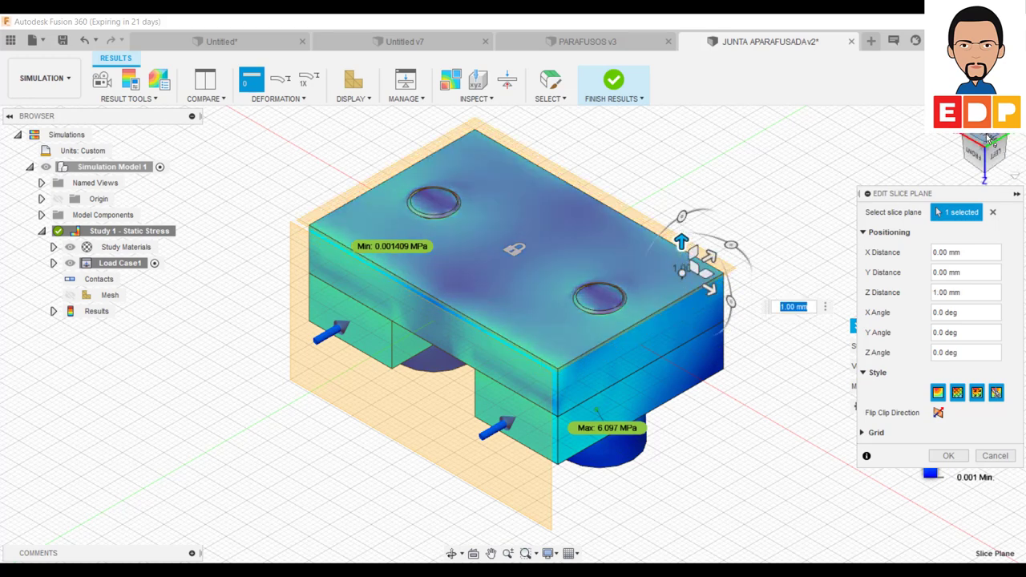
{"action": "middle_click_drag", "start_coordinate": [794, 308], "coordinate": [796, 276], "text": "shift"}
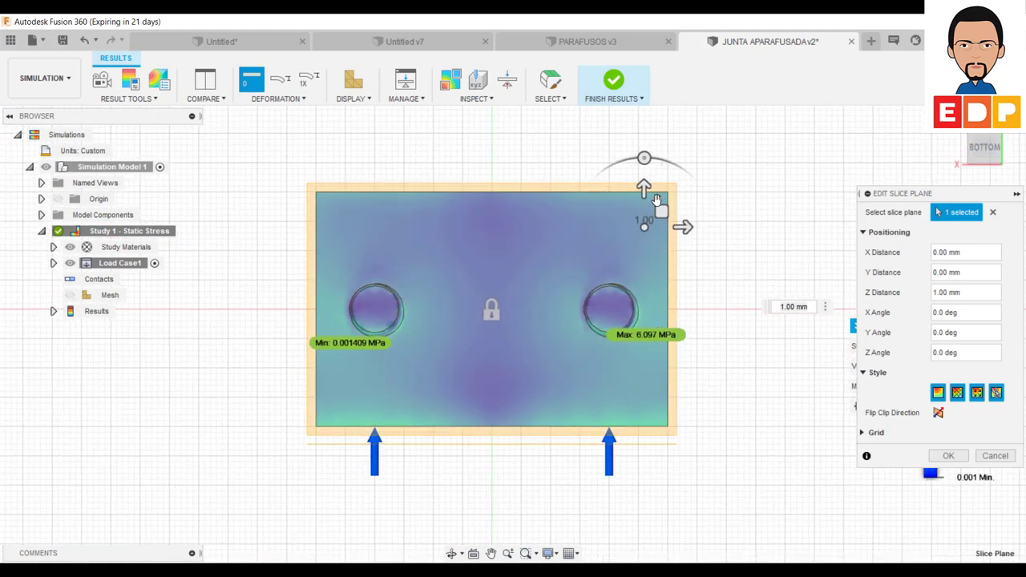
{"action": "mouse_move", "coordinate": [985, 148]}
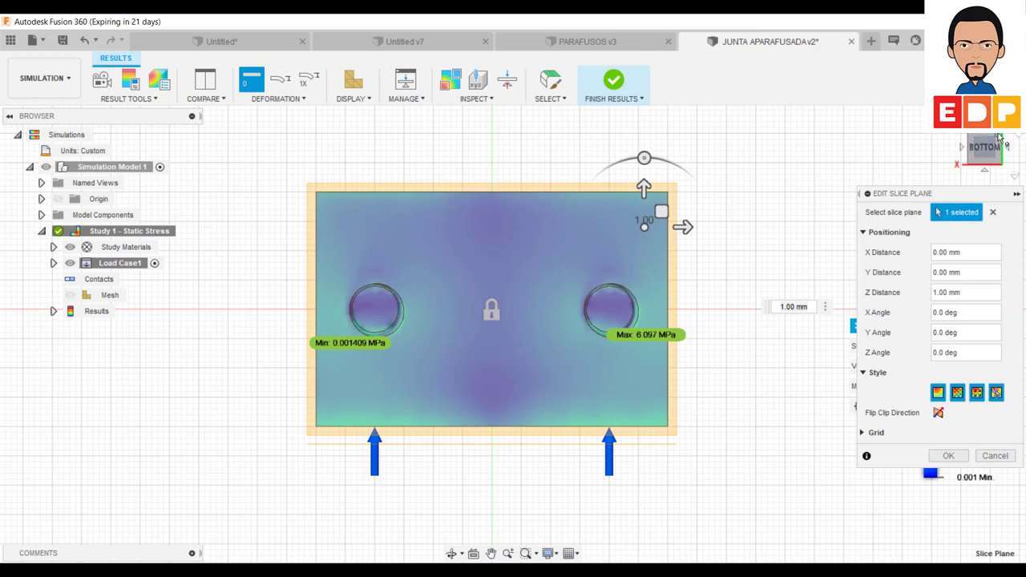
{"action": "mouse_move", "coordinate": [1003, 164]}
{"action": "left_mouse_down"}
{"action": "mouse_move", "coordinate": [941, 209]}
{"action": "mouse_move", "coordinate": [448, 389]}
{"action": "left_mouse_up"}
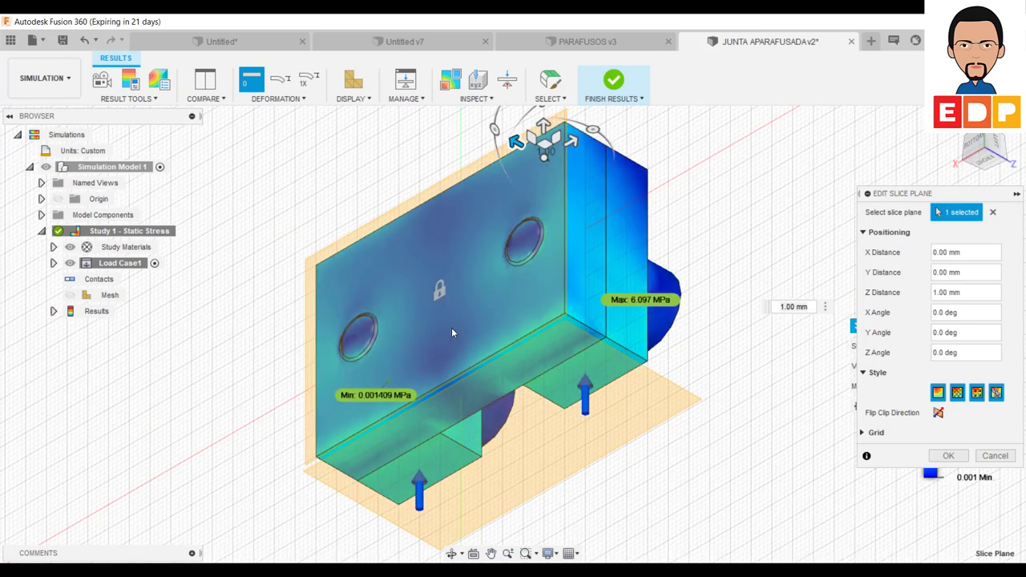